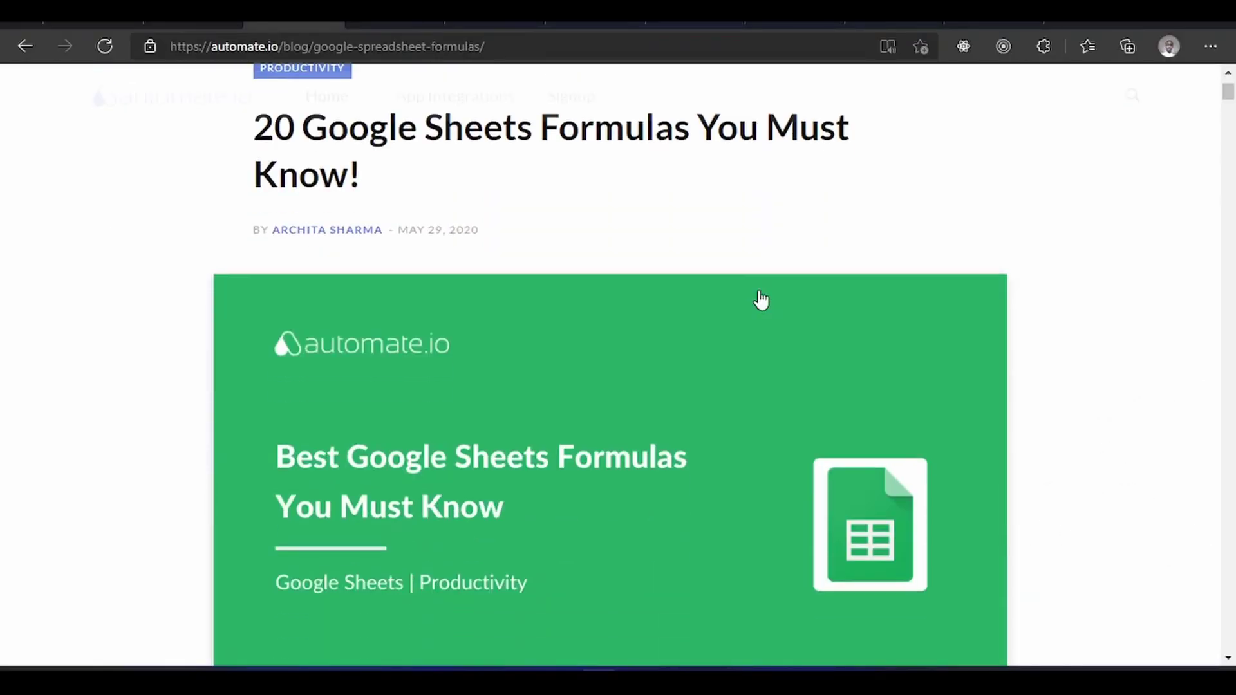
# Scroll down the formulas article past COUNTIF, SPLIT and VLOOKUP to the locked IMPORTFEED section.
pyautogui.scroll(-20, 762, 298)
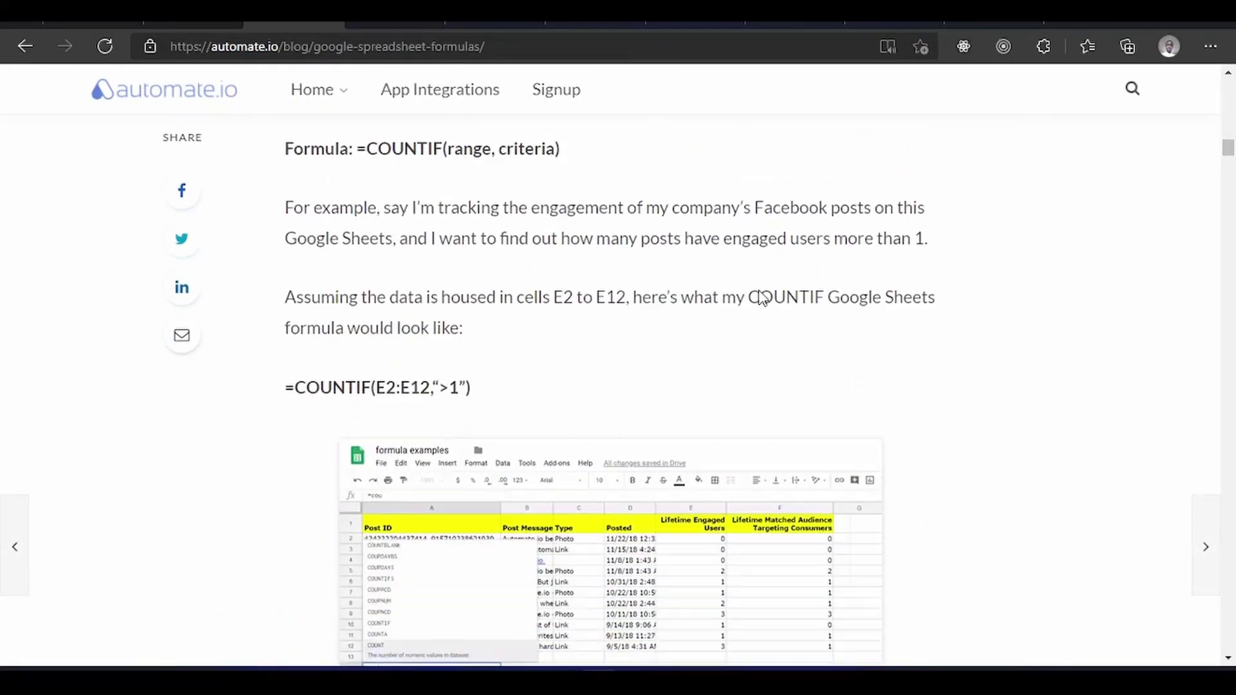
pyautogui.scroll(-15, 761, 290)
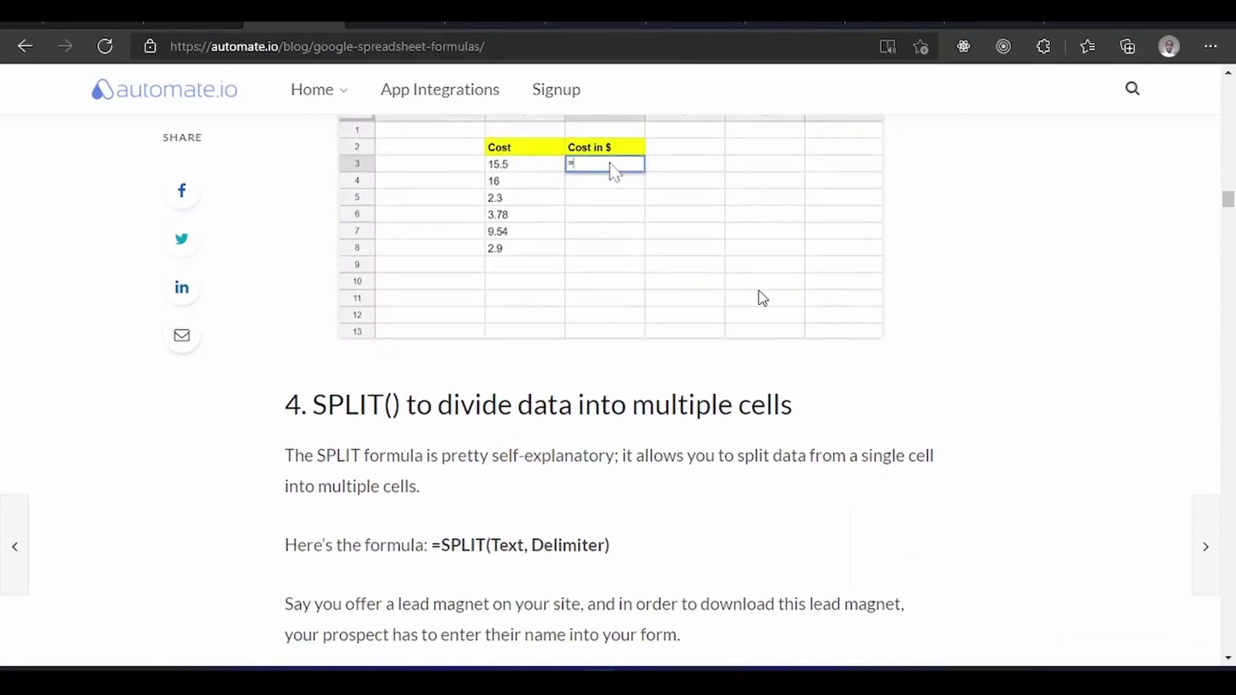
pyautogui.scroll(-20, 762, 298)
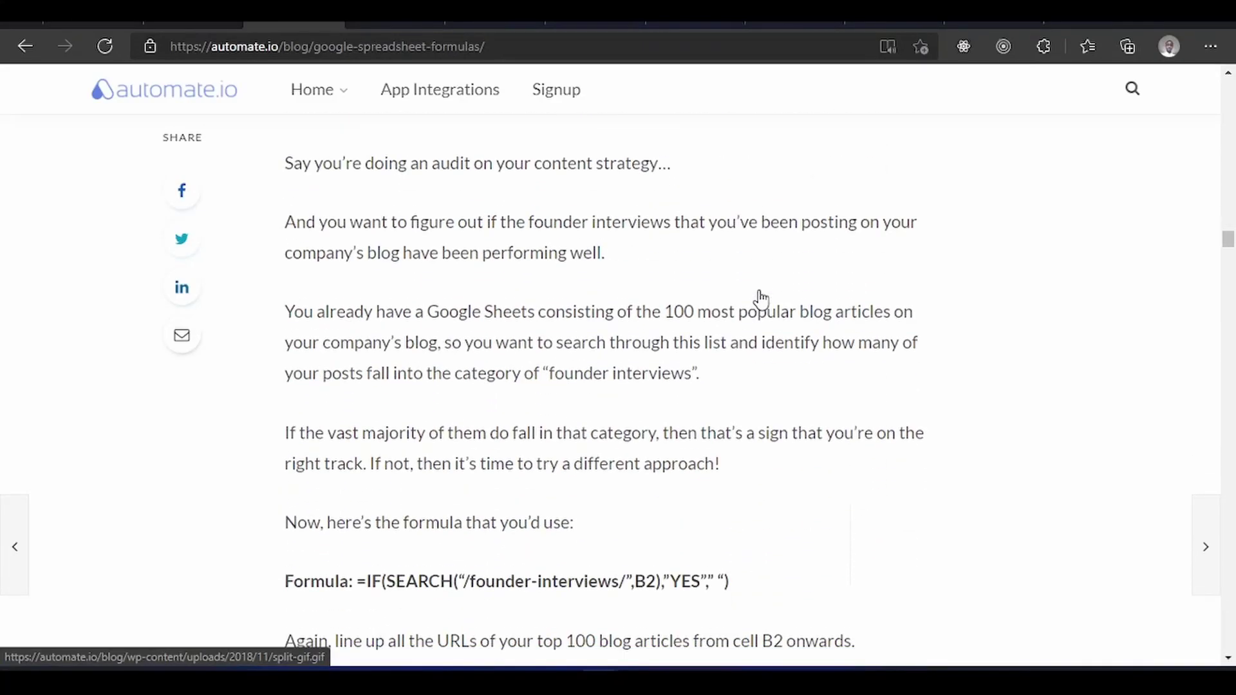
pyautogui.scroll(-20, 761, 299)
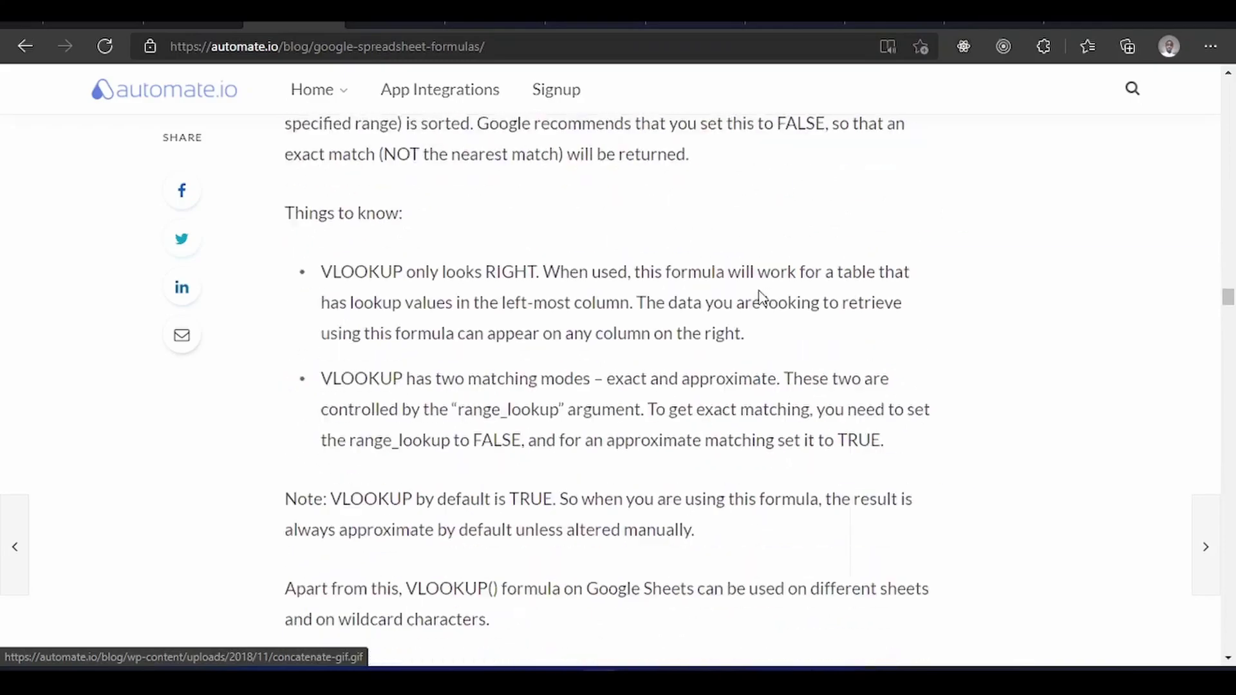
pyautogui.scroll(-20, 760, 298)
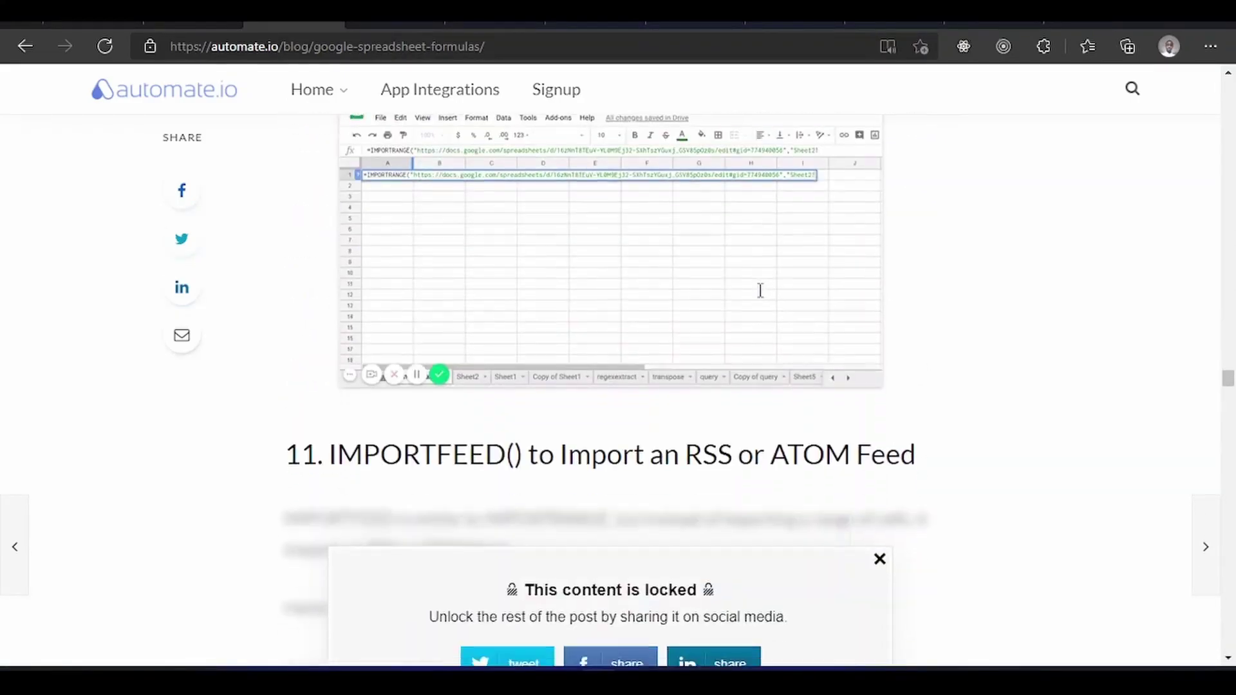
pyautogui.scroll(7, 762, 298)
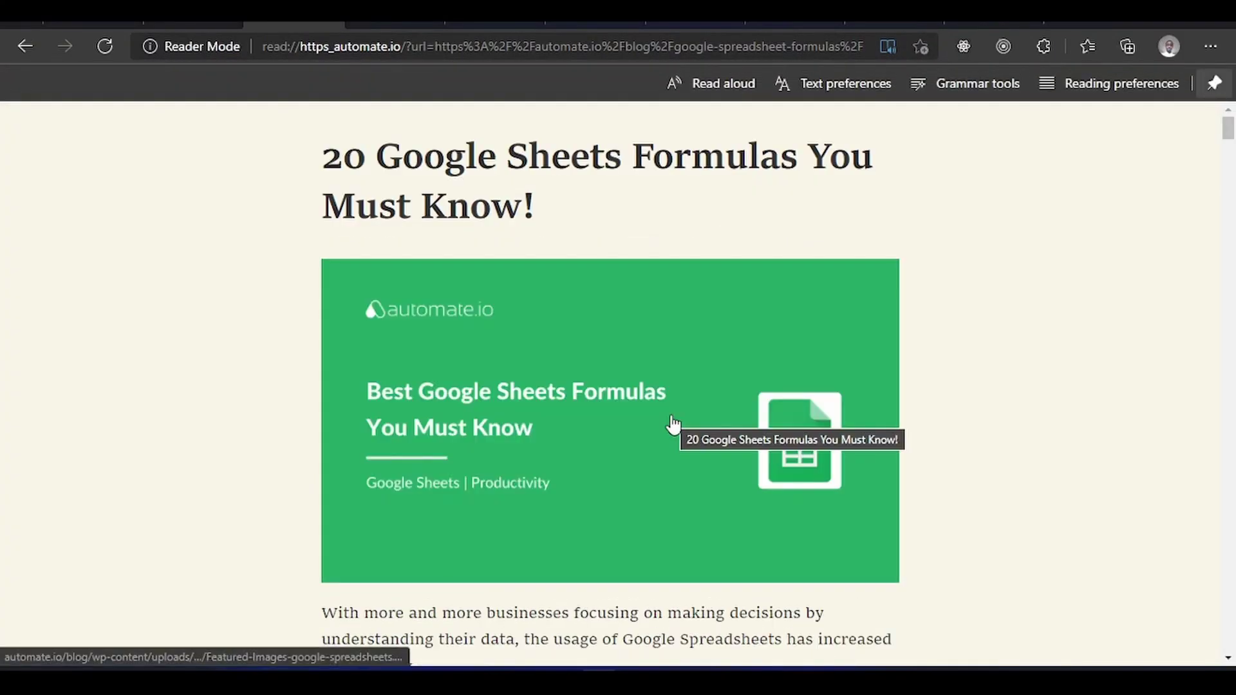
# Scroll the reader view of the formulas article down to Wrapping Up and back up to SUMIF.
pyautogui.scroll(-15, 674, 423)
pyautogui.scroll(-20, 674, 423)
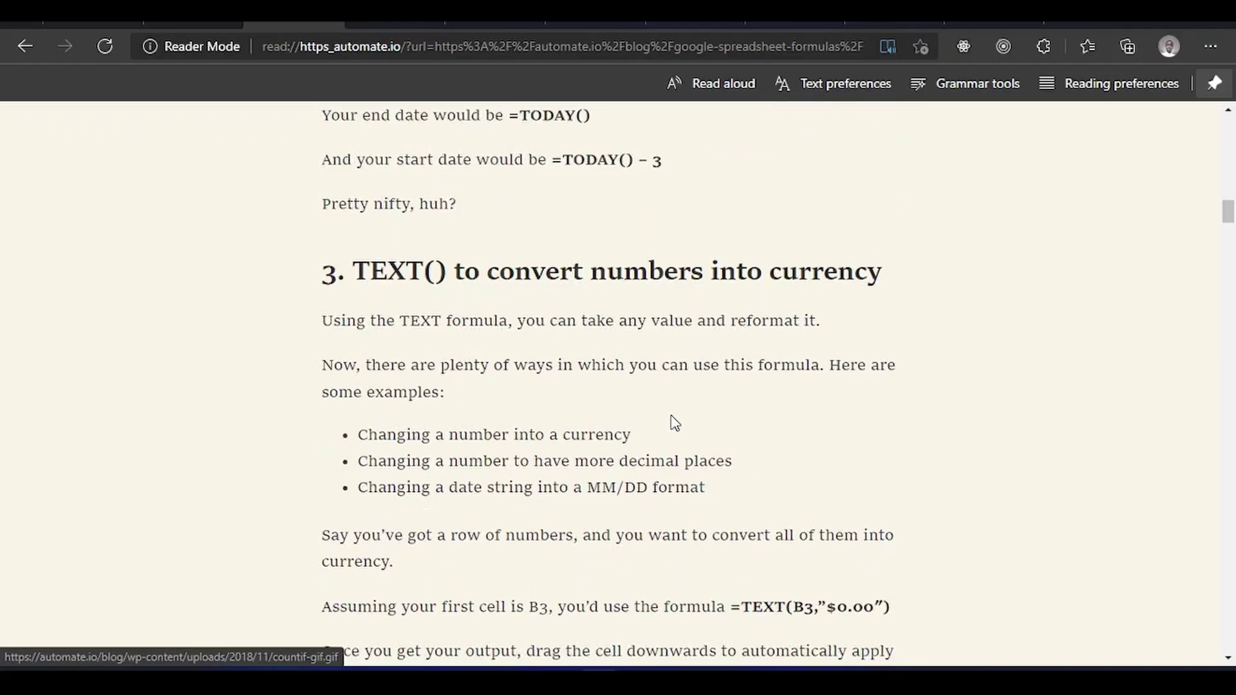
pyautogui.scroll(-20, 674, 423)
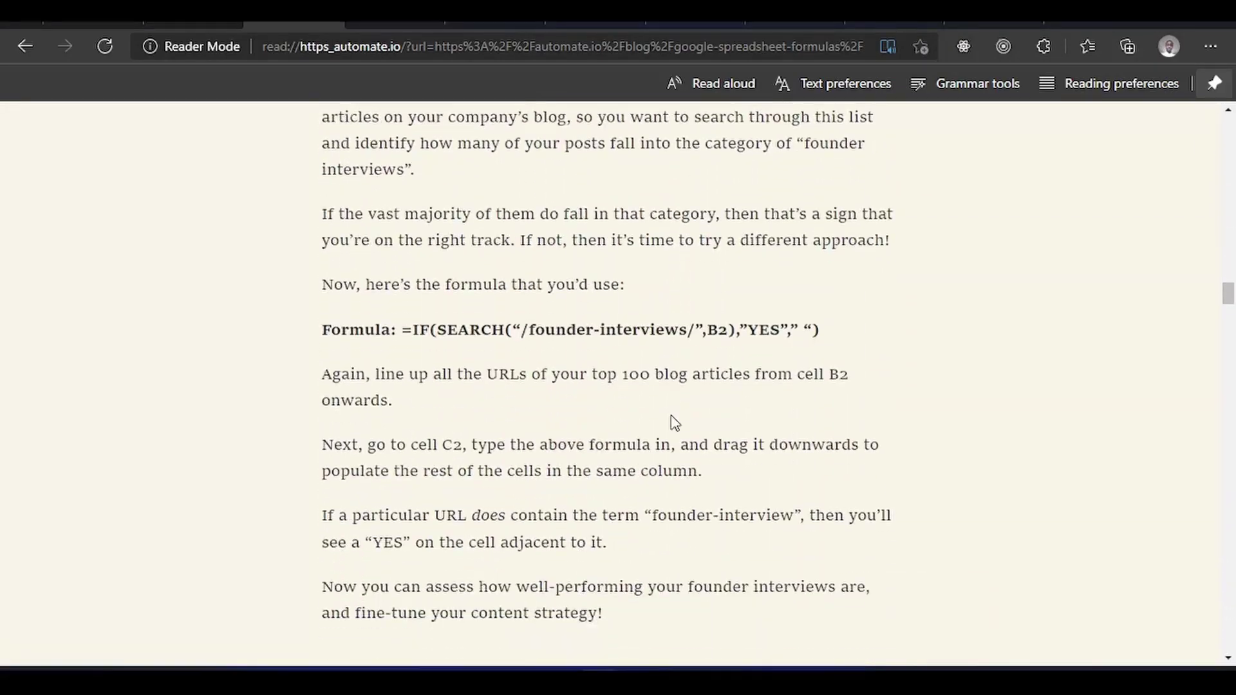
pyautogui.scroll(-20, 674, 423)
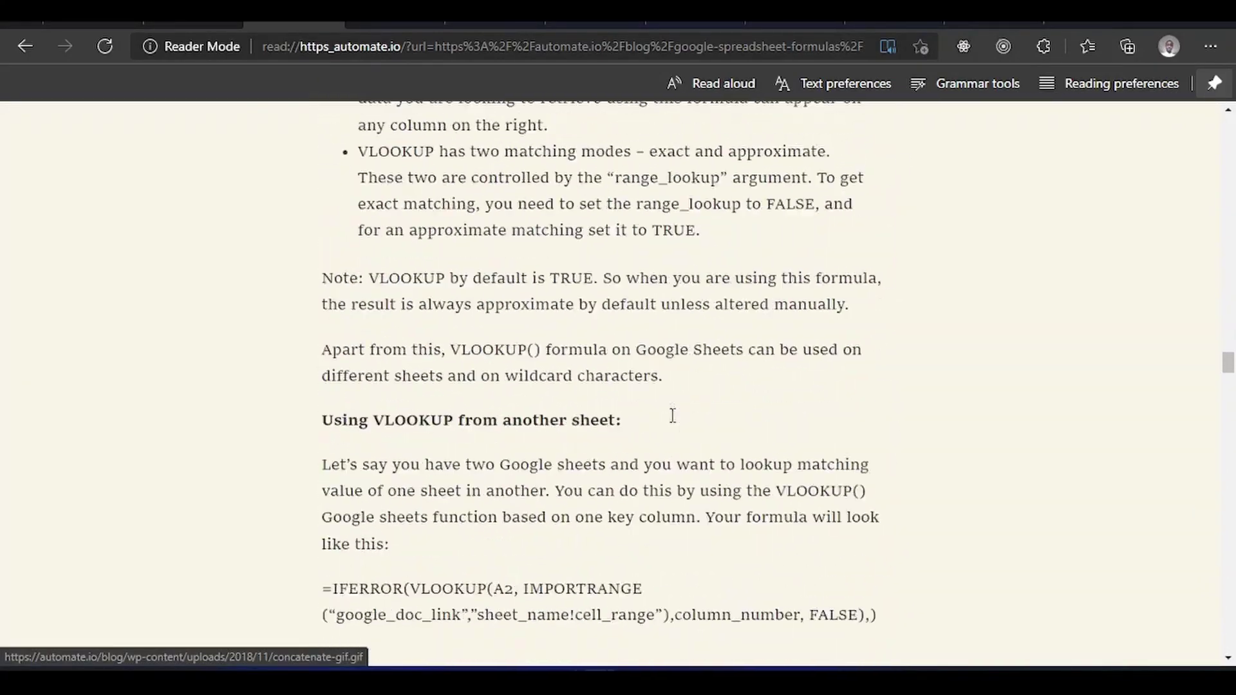
pyautogui.scroll(-20, 673, 418)
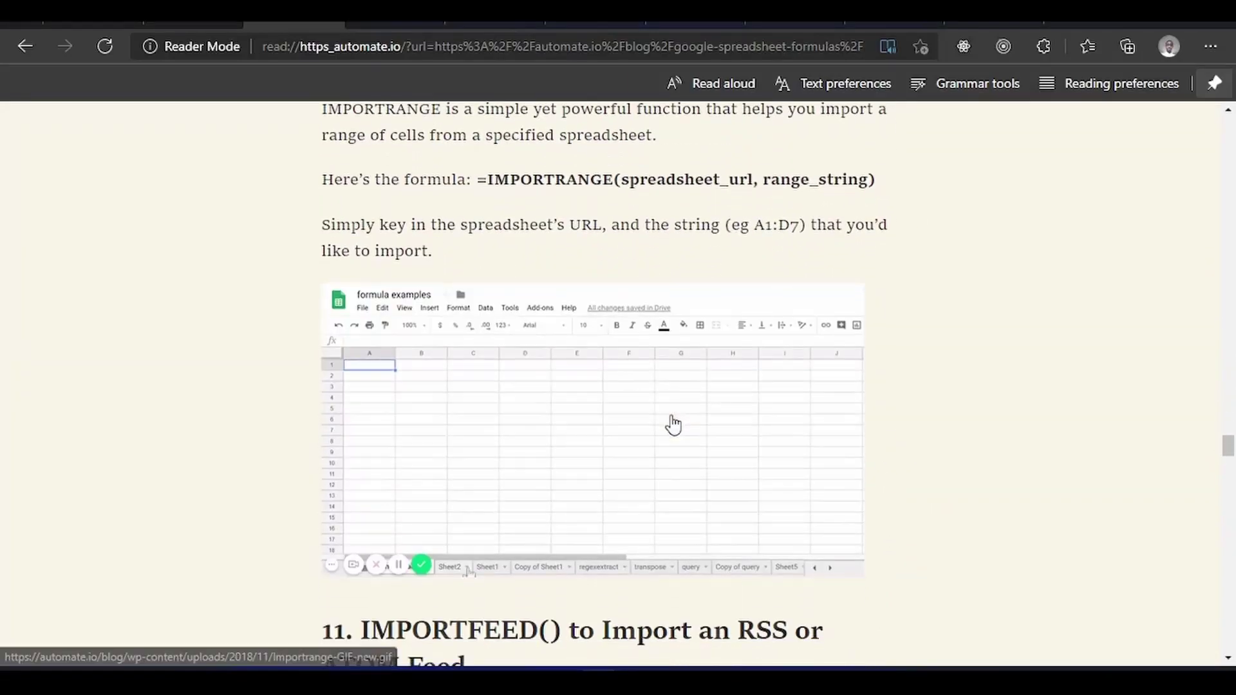
pyautogui.scroll(-20, 675, 423)
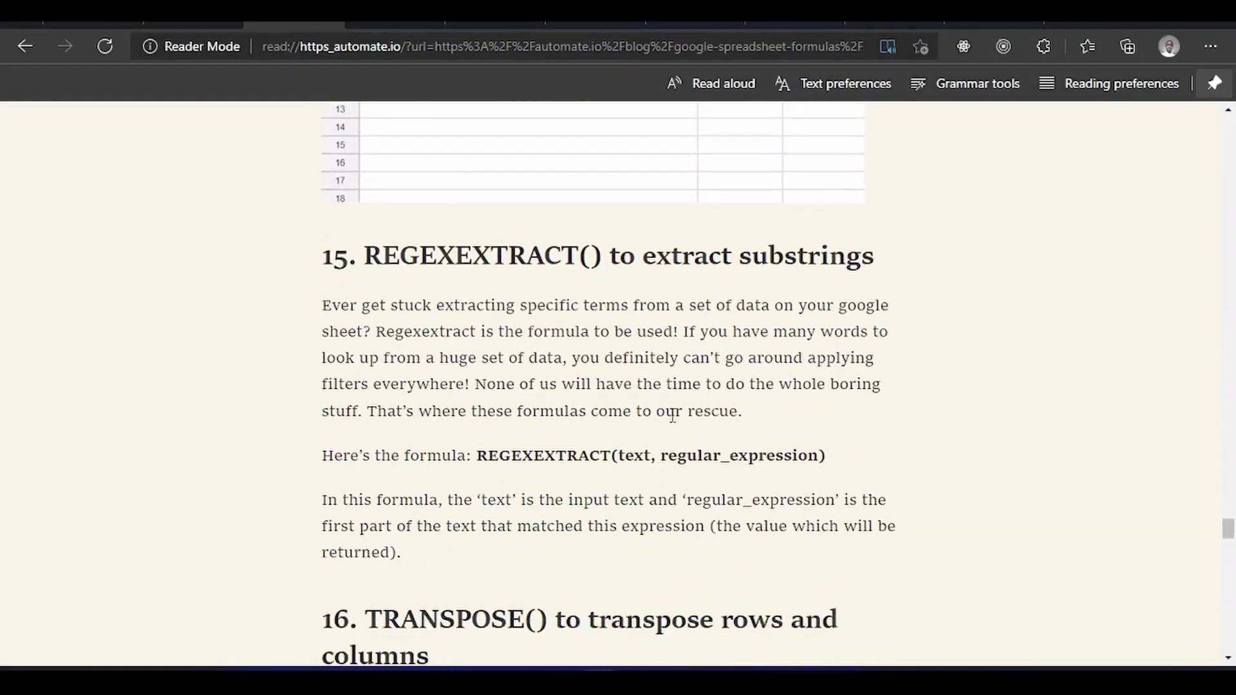
pyautogui.scroll(-20, 674, 423)
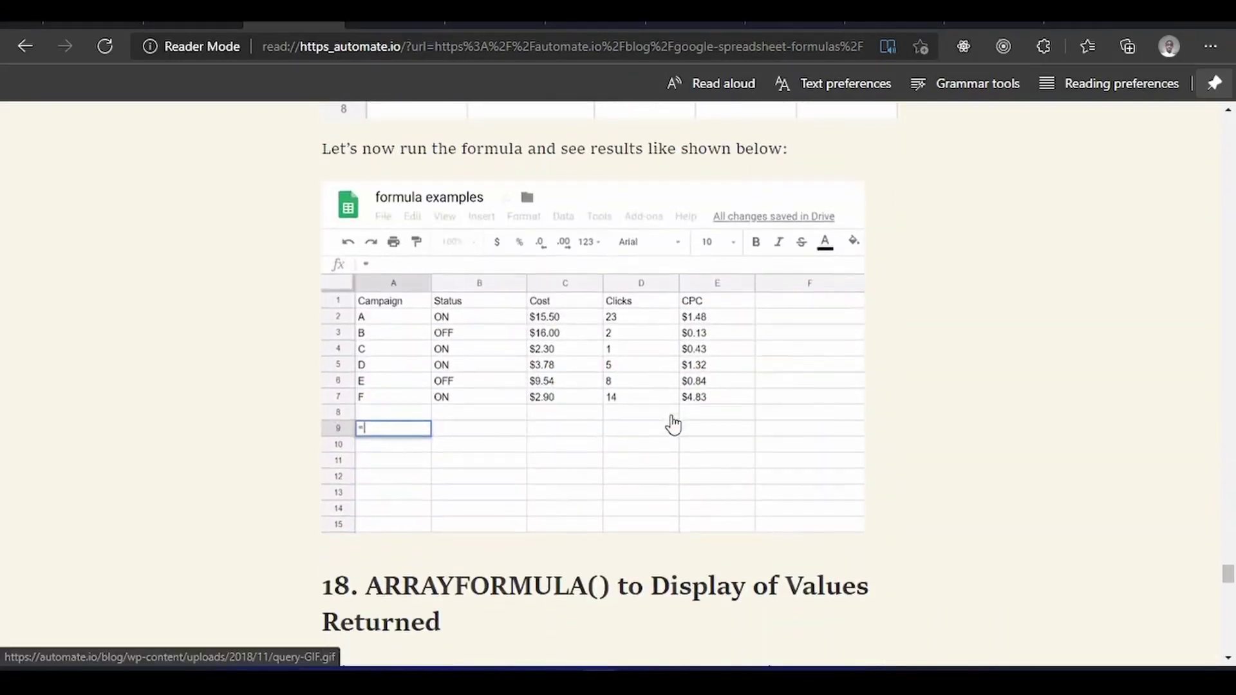
pyautogui.scroll(-5, 674, 425)
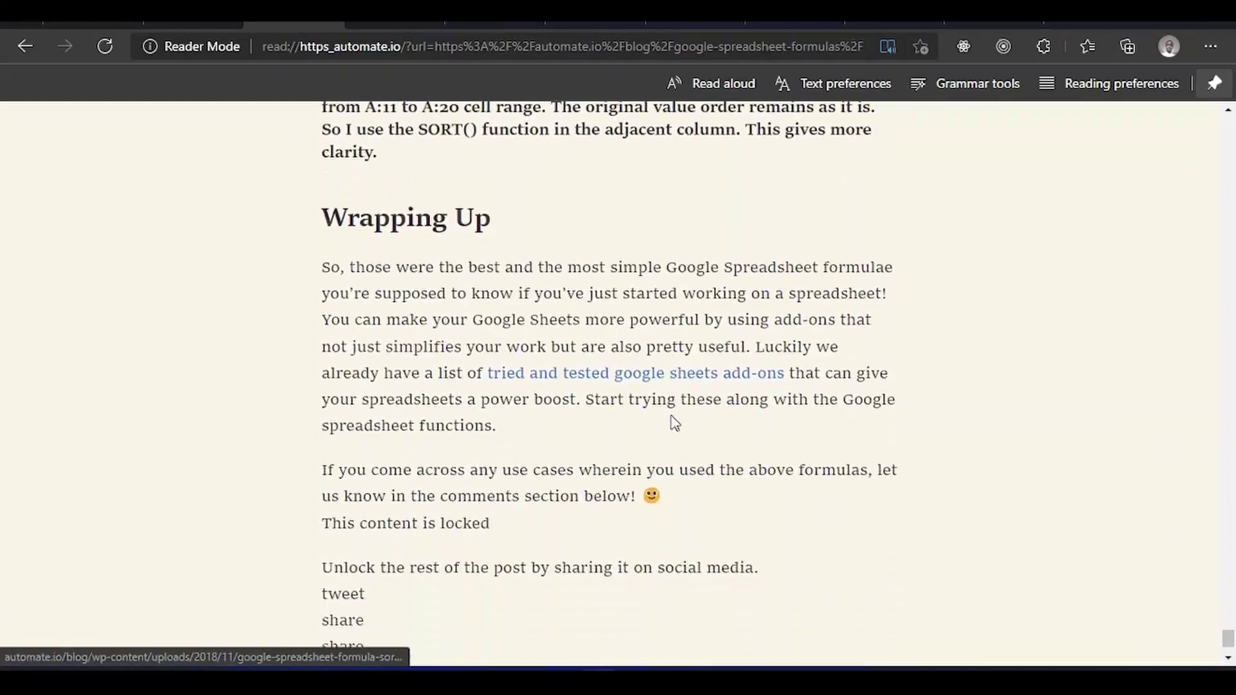
pyautogui.scroll(12, 673, 425)
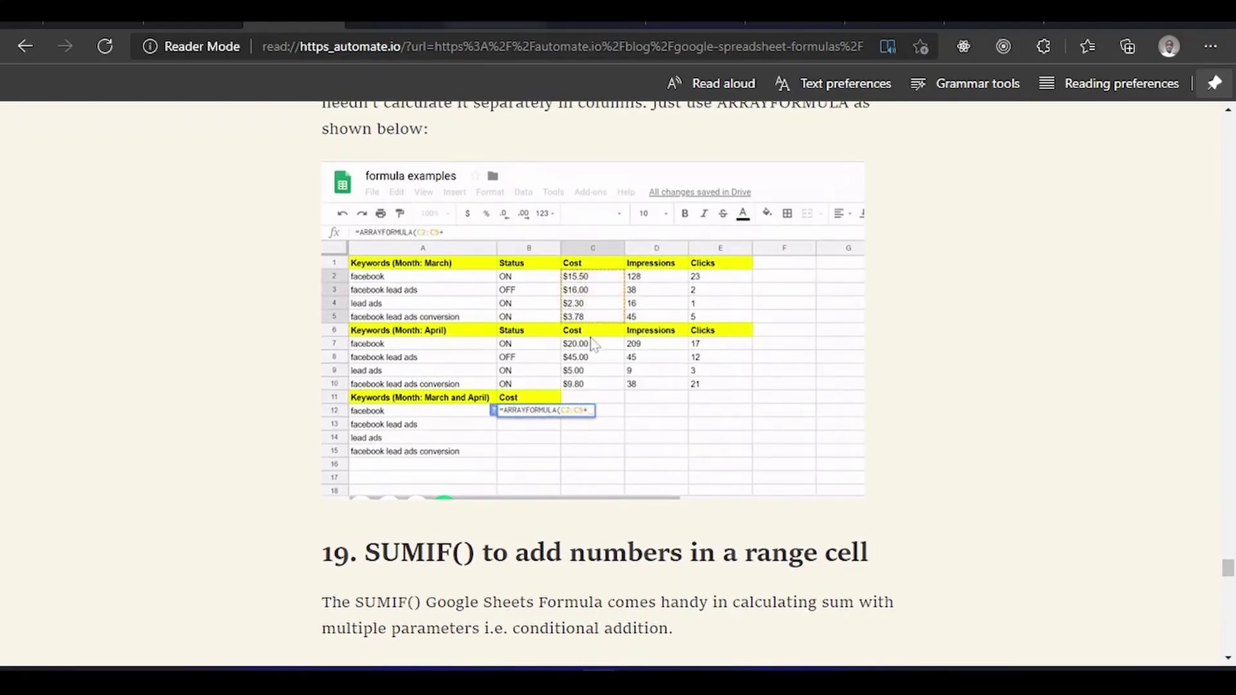
# Switch to the tutsplus Google Sheets tips article and skim its opening.
pyautogui.click(495, 13)
pyautogui.scroll(4, 721, 219)
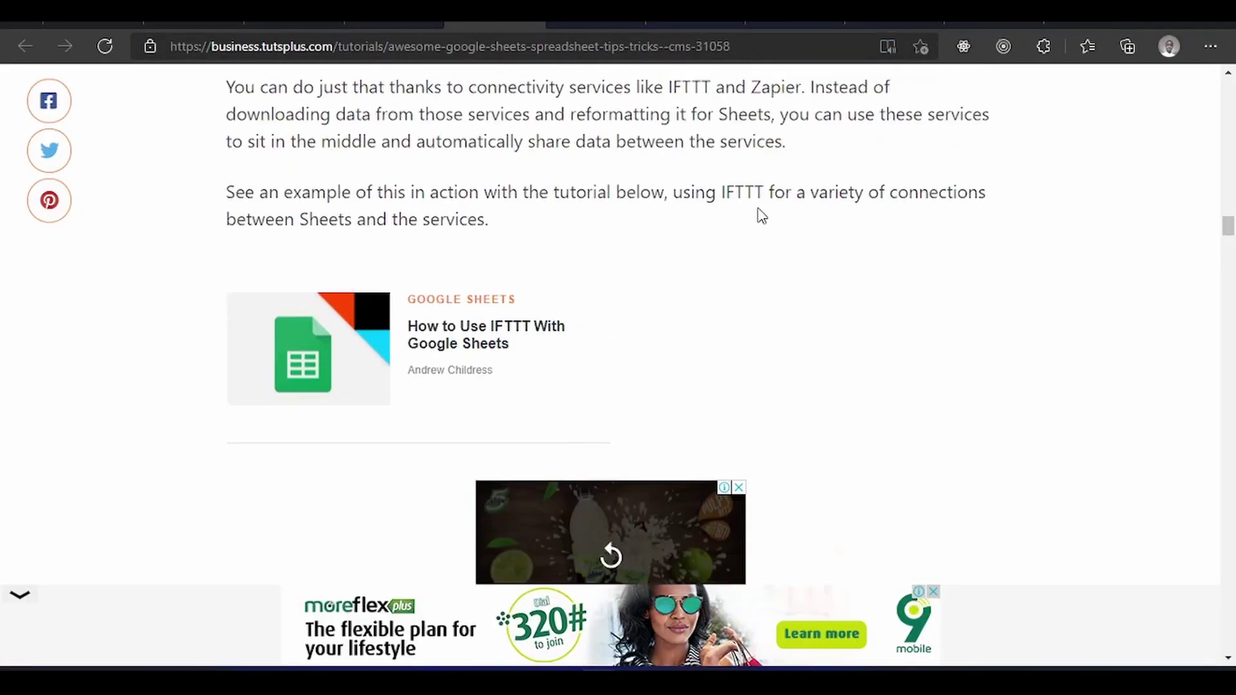
pyautogui.scroll(7, 759, 209)
pyautogui.scroll(-6, 760, 211)
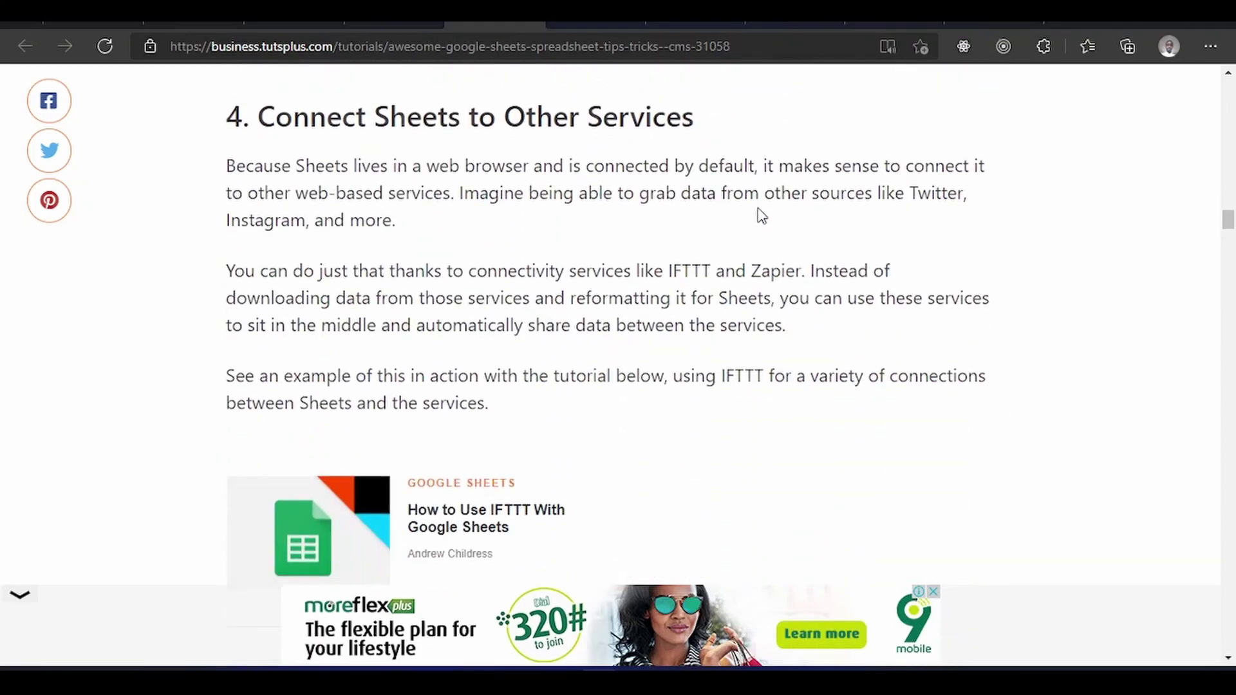
pyautogui.scroll(3, 761, 214)
pyautogui.scroll(-10, 761, 215)
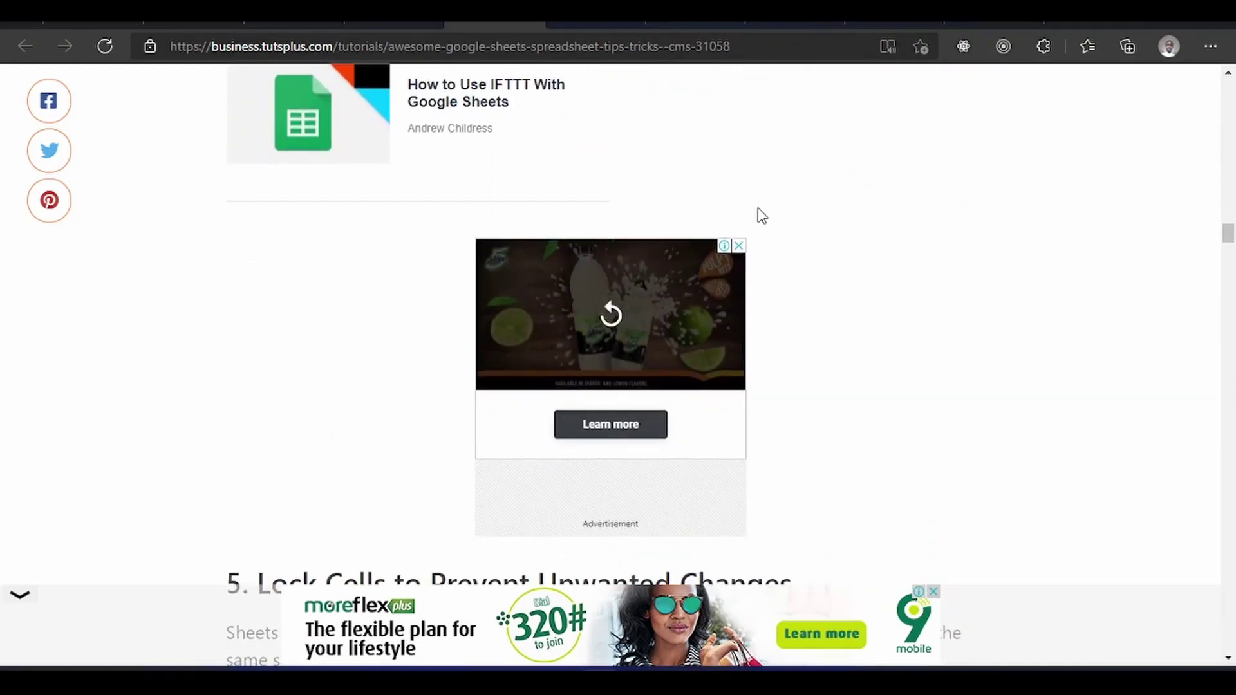
pyautogui.scroll(-3, 762, 215)
pyautogui.scroll(4, 762, 215)
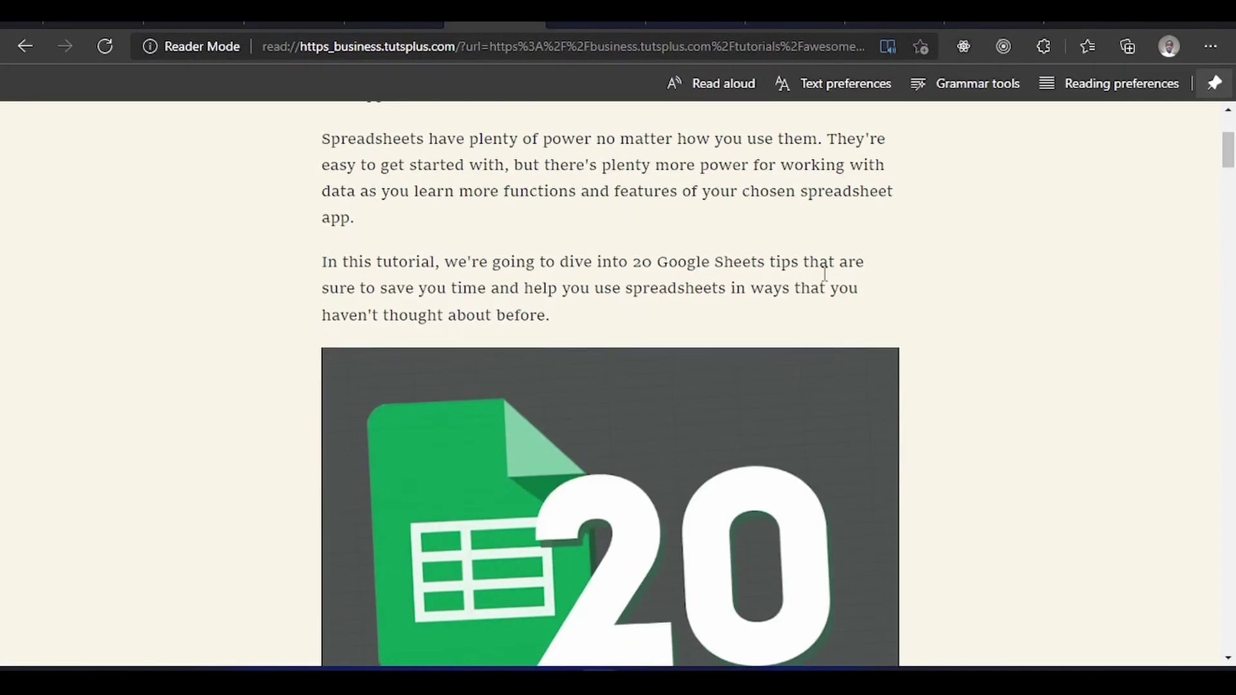
# Scroll the tips article in reader view down to section 12.
pyautogui.scroll(-20, 824, 275)
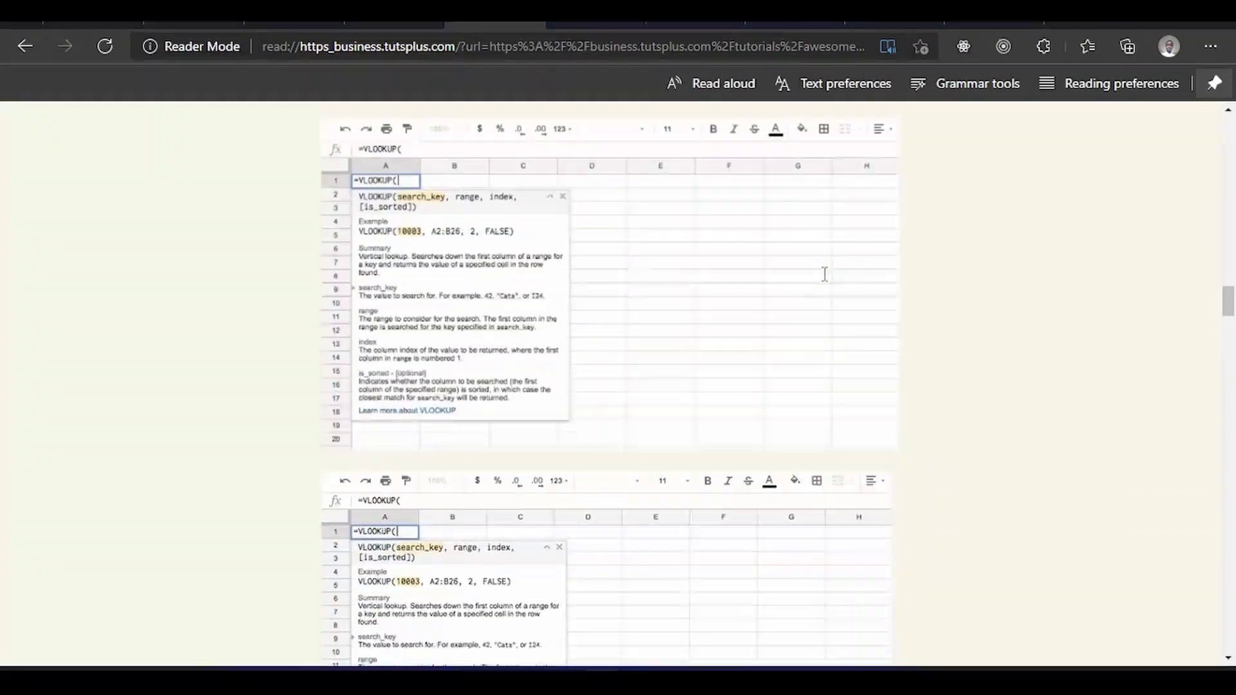
pyautogui.scroll(-1, 824, 274)
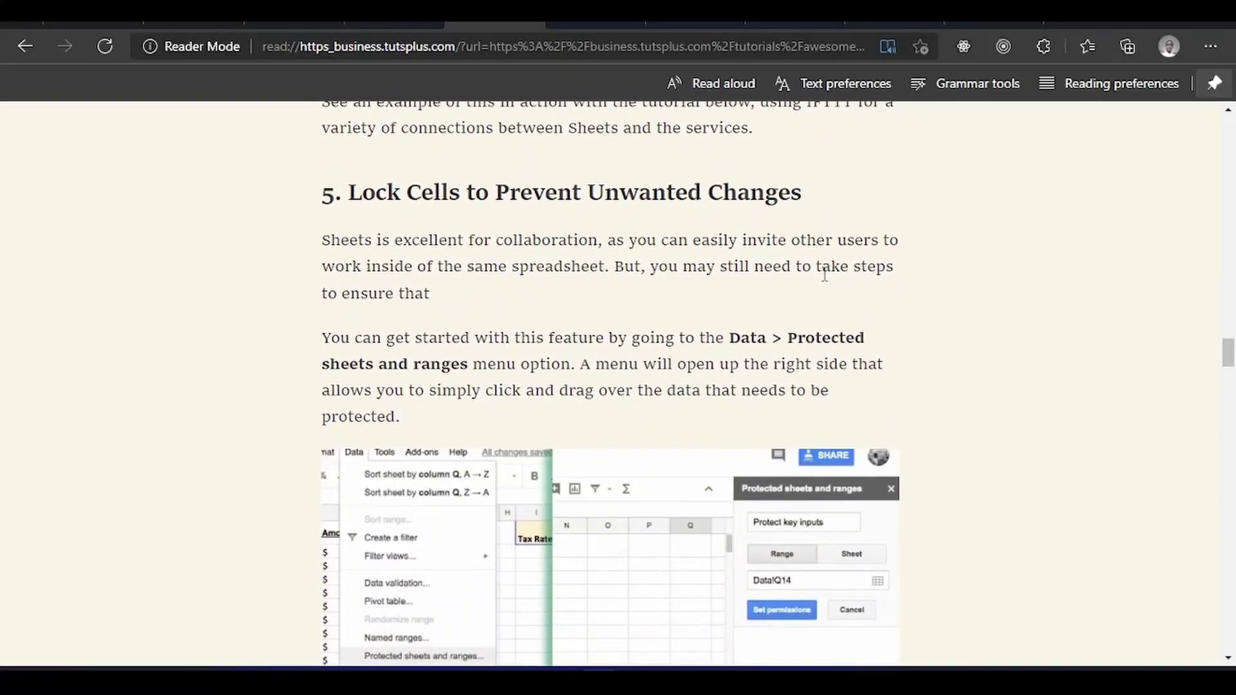
pyautogui.scroll(-20, 824, 276)
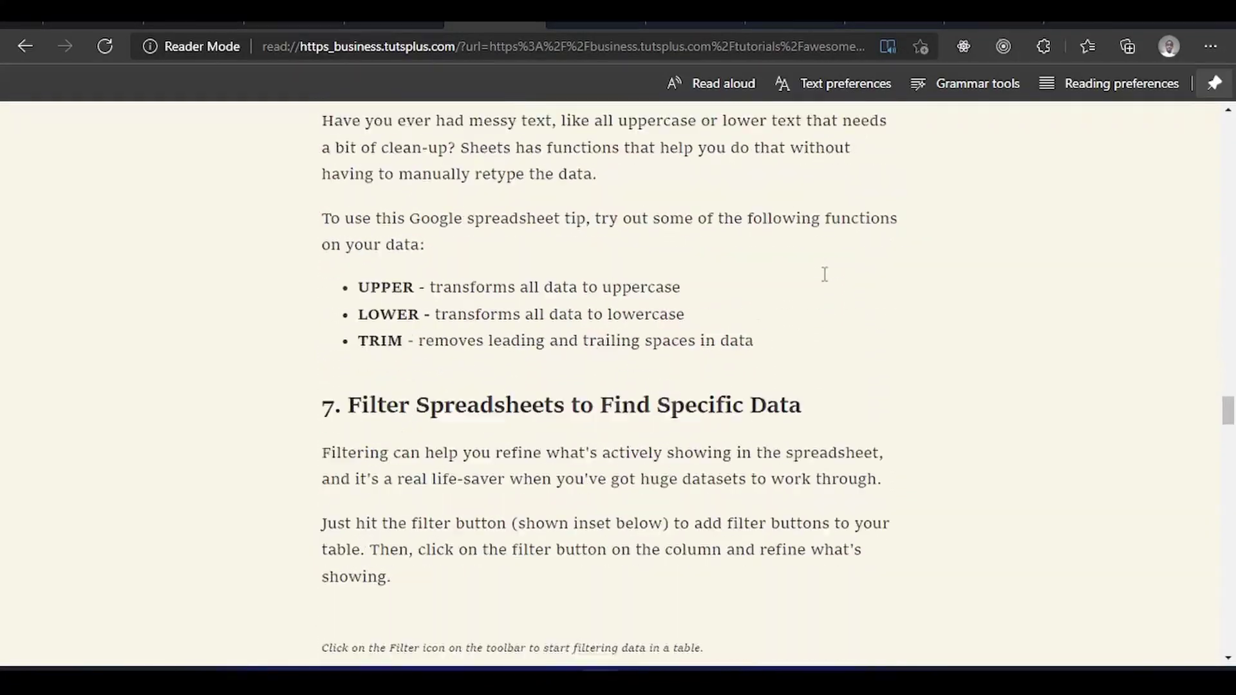
pyautogui.scroll(-20, 824, 275)
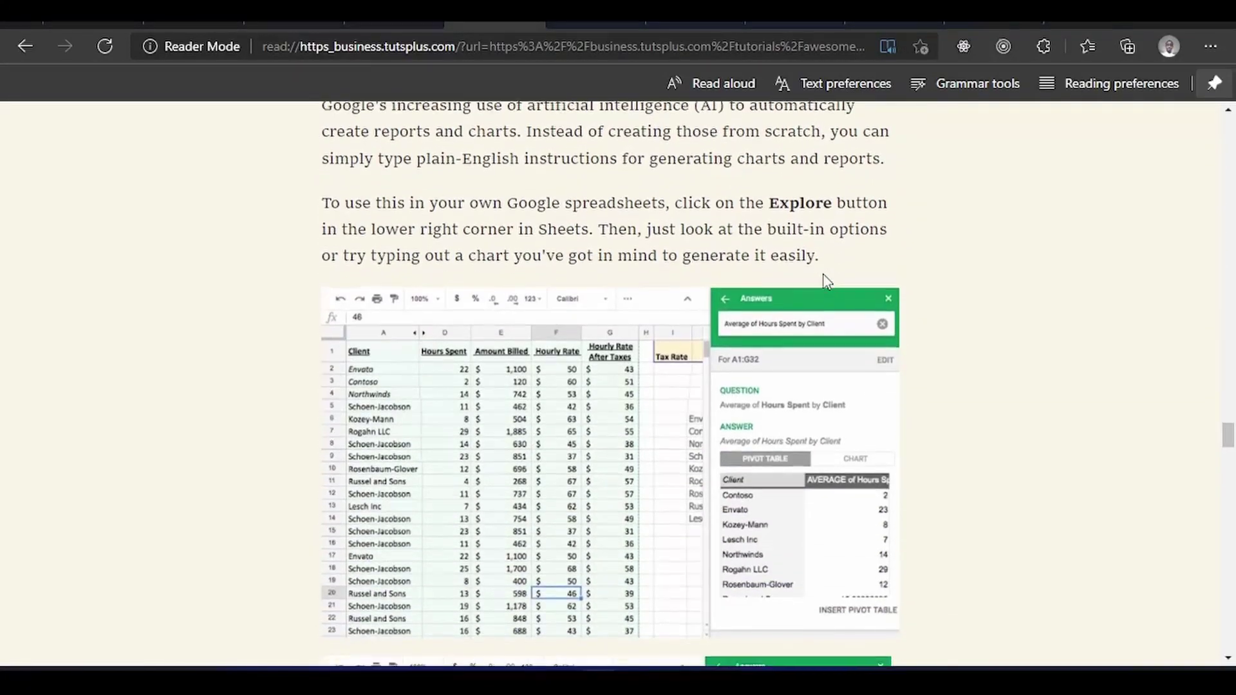
pyautogui.scroll(-20, 824, 275)
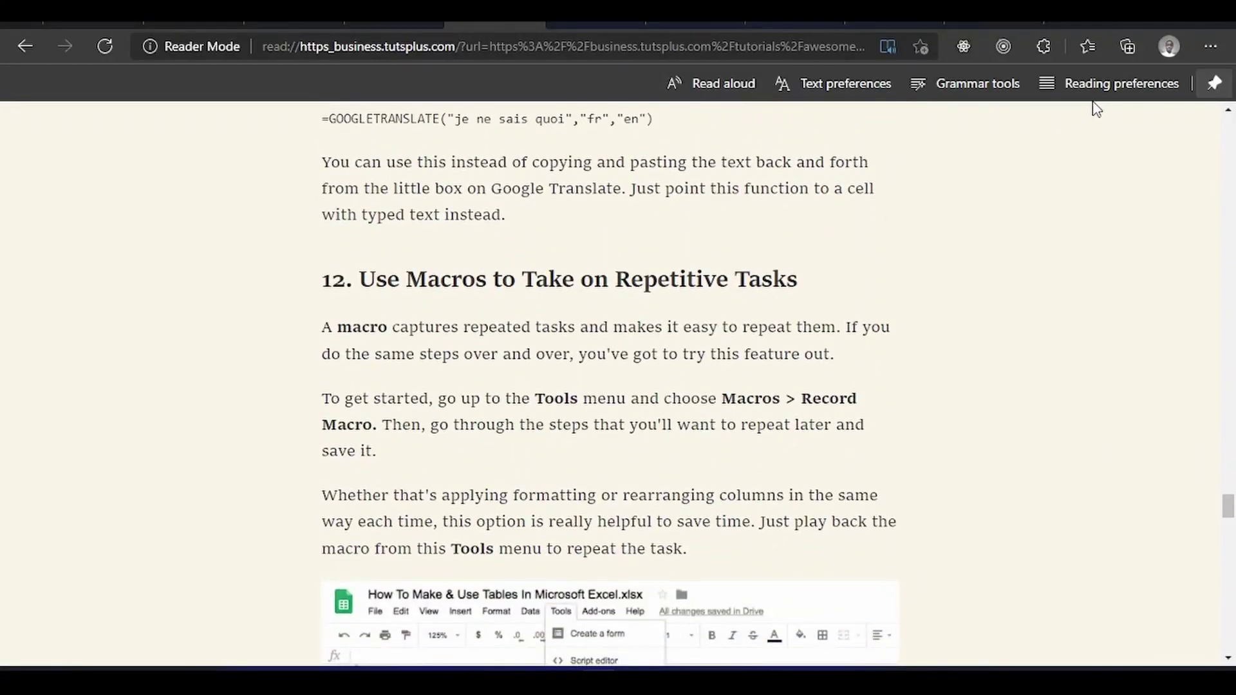
pyautogui.click(1099, 87)
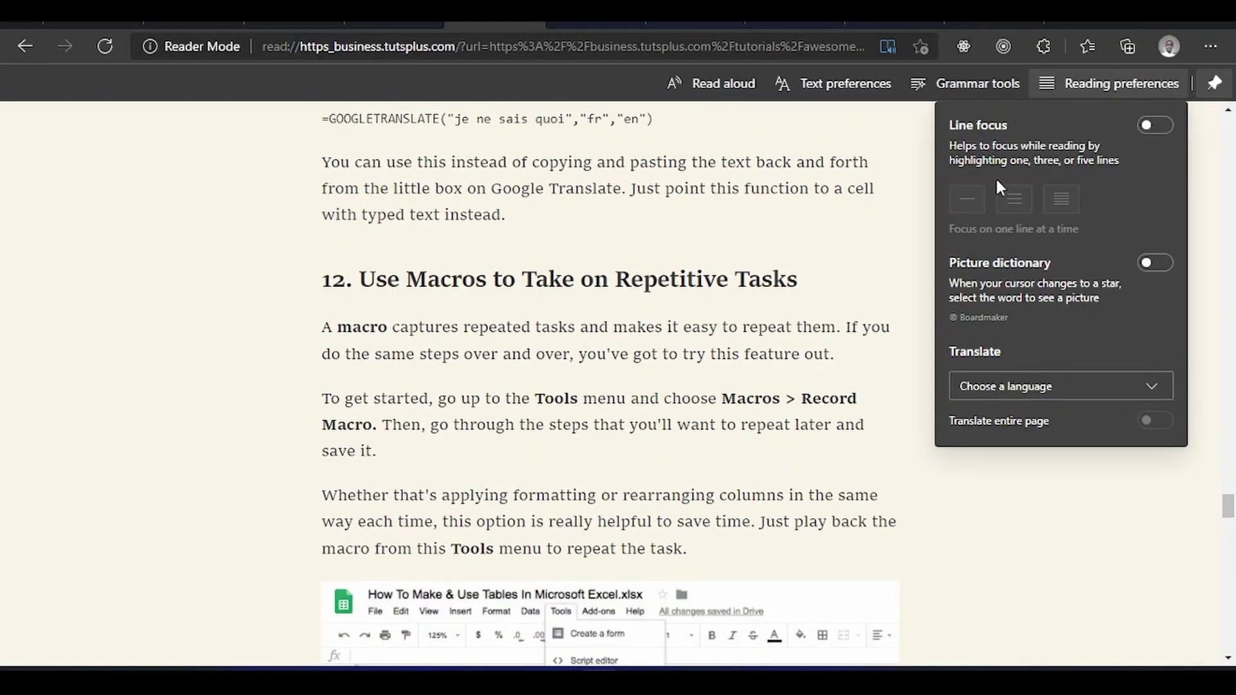
pyautogui.click(1146, 123)
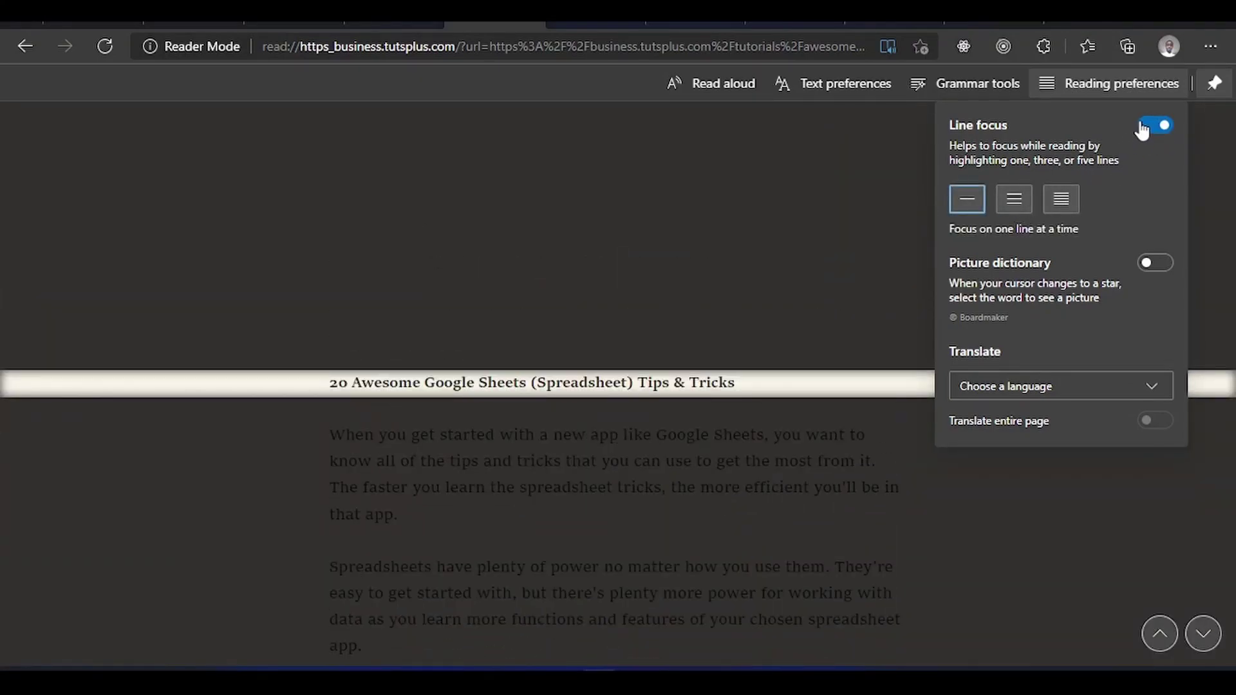
pyautogui.click(1143, 128)
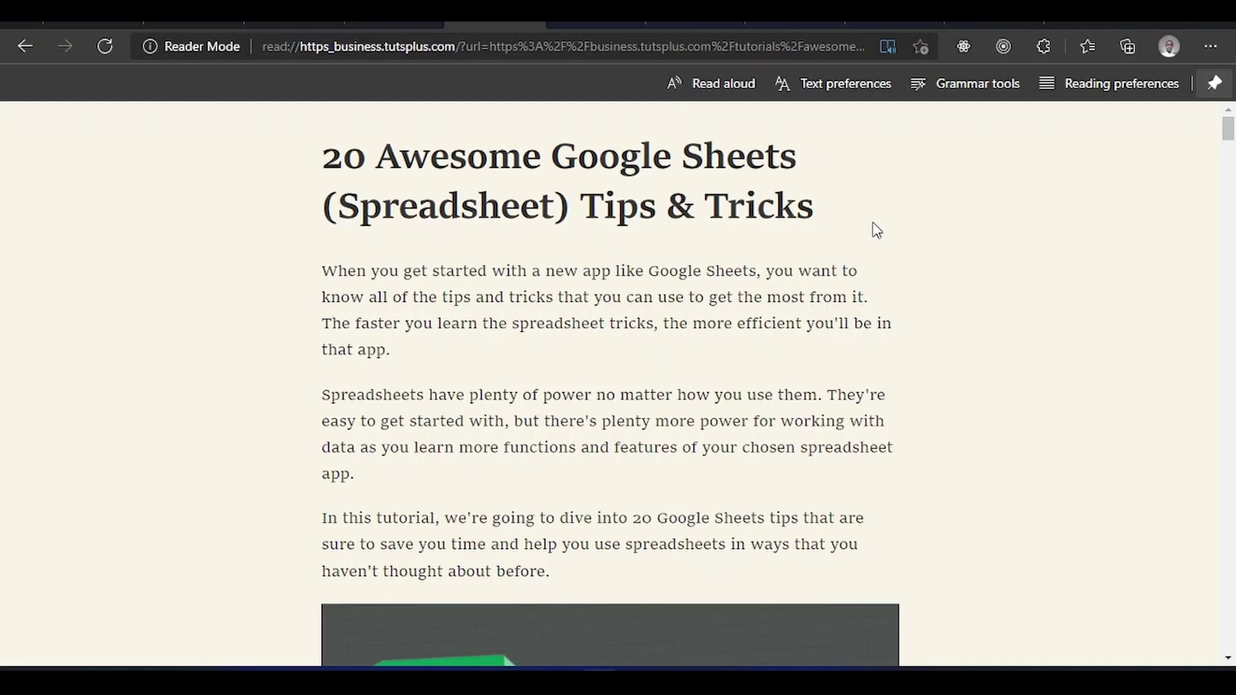
# Skim the tutsplus tips article up and down in reader mode.
pyautogui.scroll(-10, 877, 230)
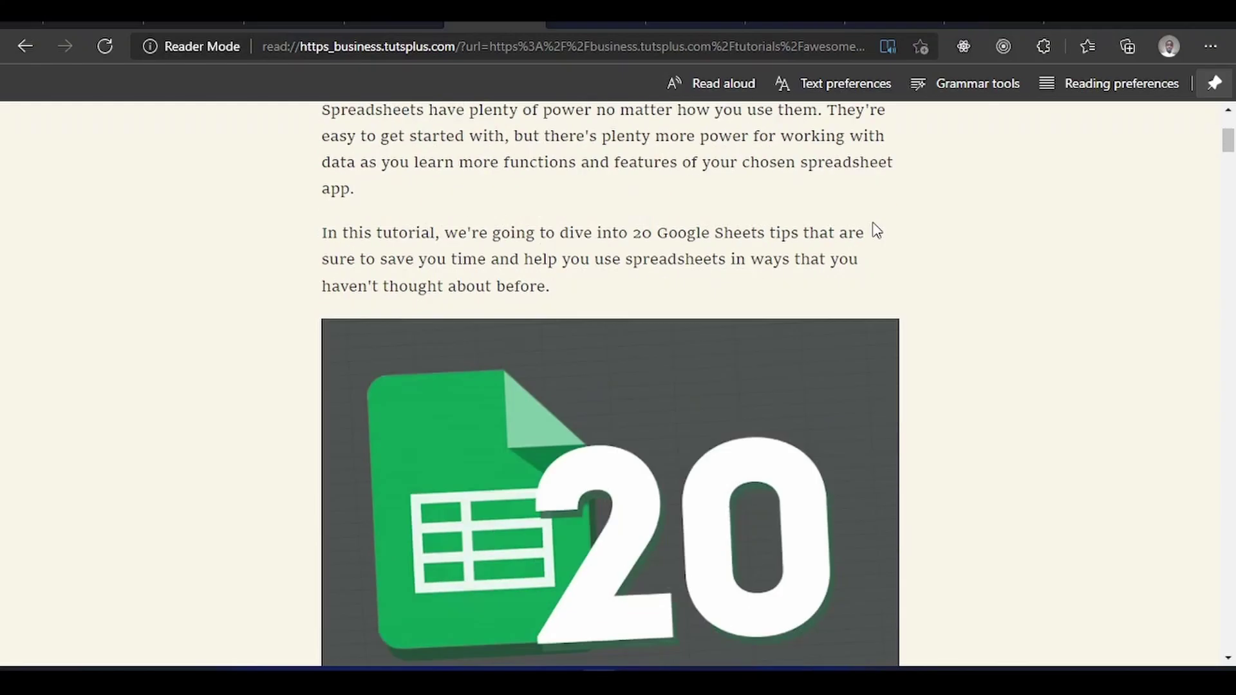
pyautogui.scroll(10, 877, 230)
pyautogui.scroll(-6, 877, 230)
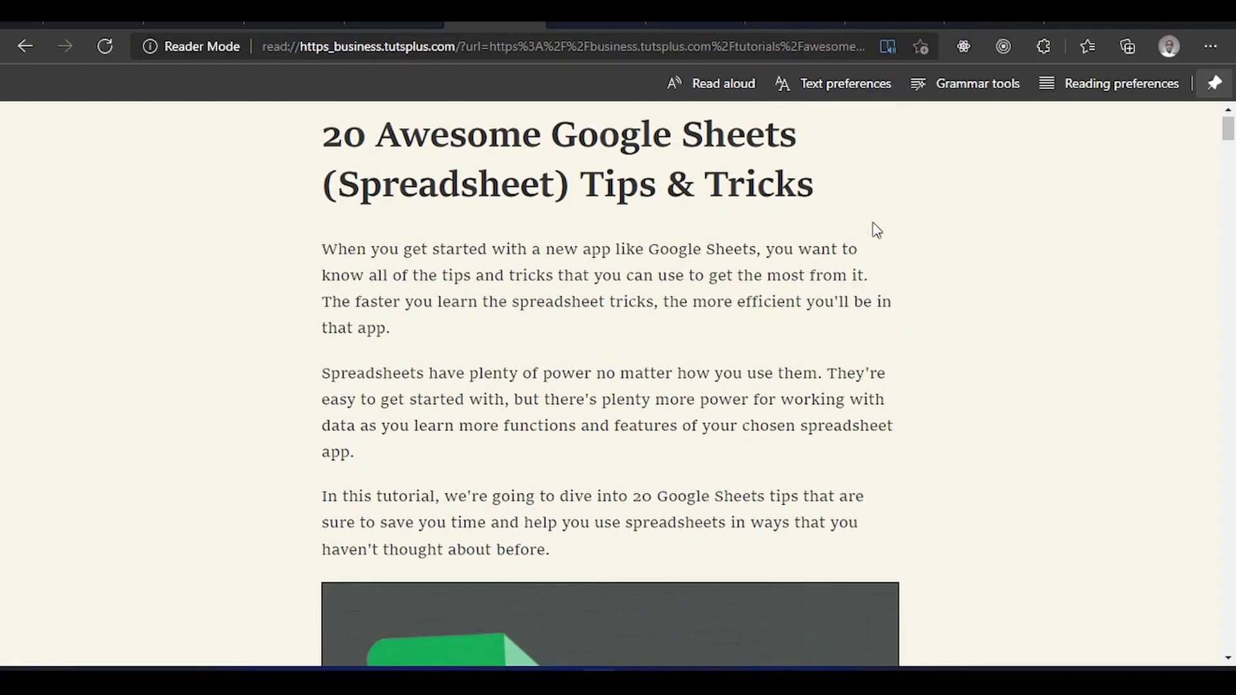
pyautogui.scroll(6, 877, 230)
pyautogui.scroll(-10, 877, 230)
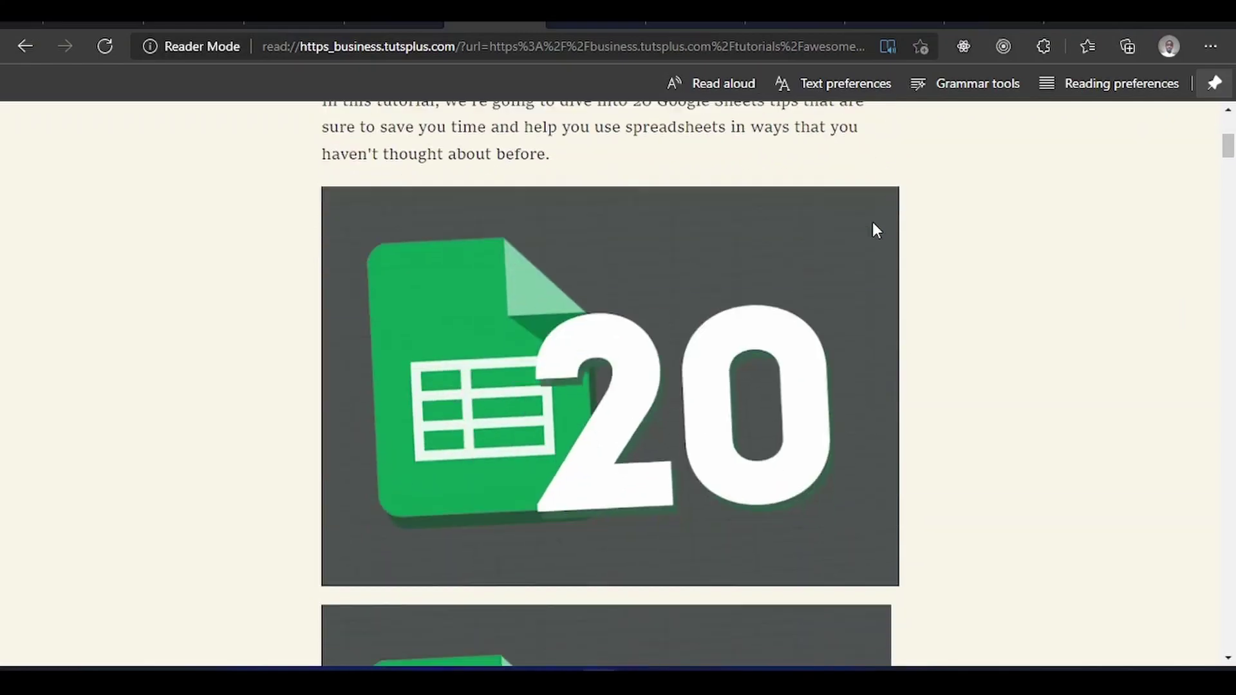
pyautogui.scroll(10, 877, 230)
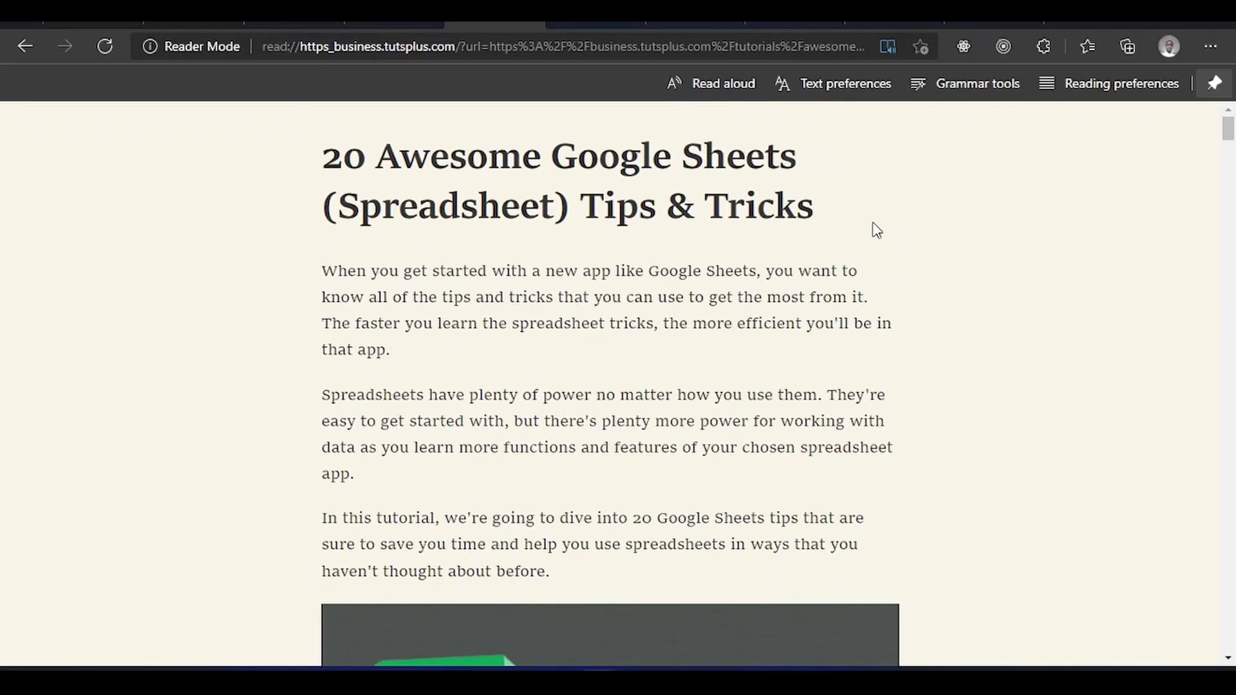
pyautogui.scroll(-10, 877, 230)
pyautogui.scroll(10, 874, 230)
# Read the article aloud briefly, pause it, and check voices, keeping Aria at normal speed.
pyautogui.click(712, 82)
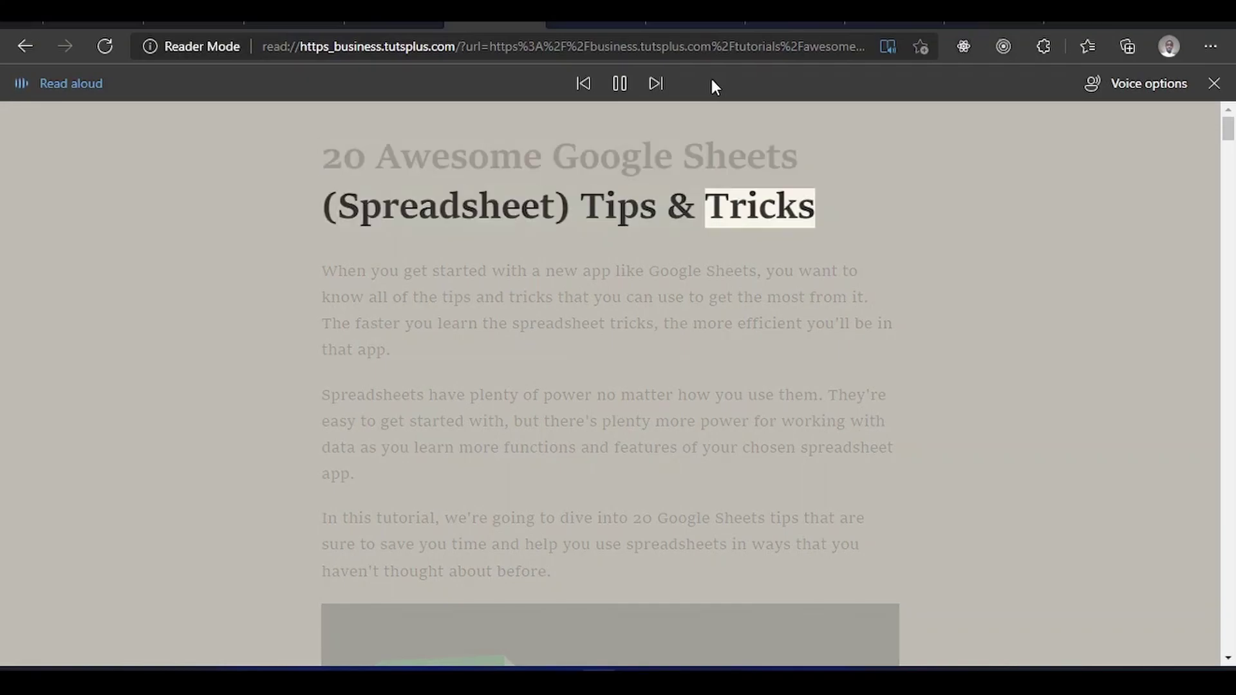
pyautogui.click(619, 83)
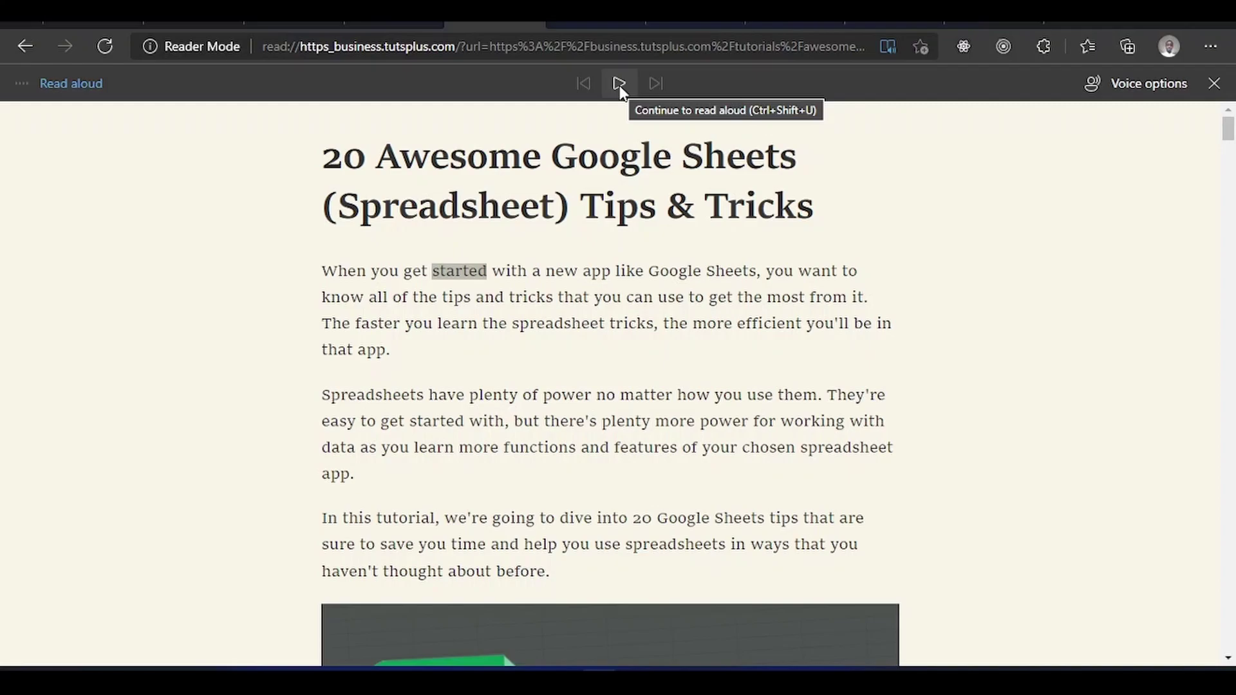
pyautogui.click(1134, 84)
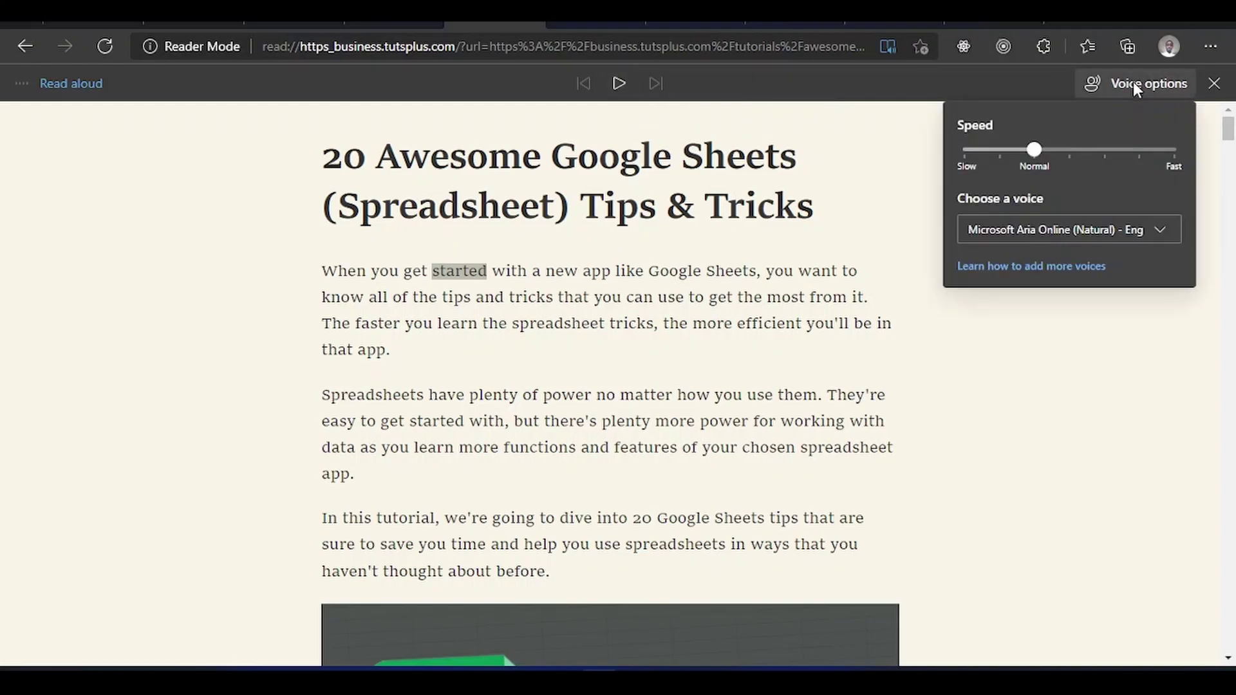
pyautogui.click(1144, 231)
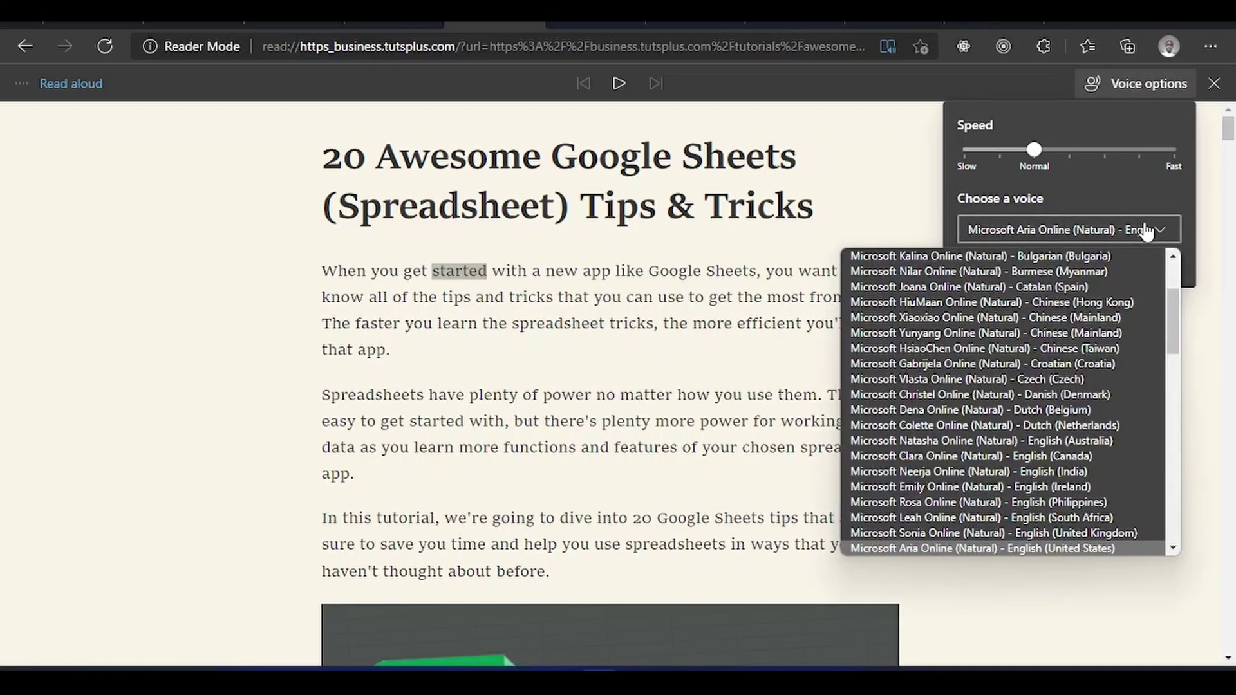
pyautogui.click(1145, 231)
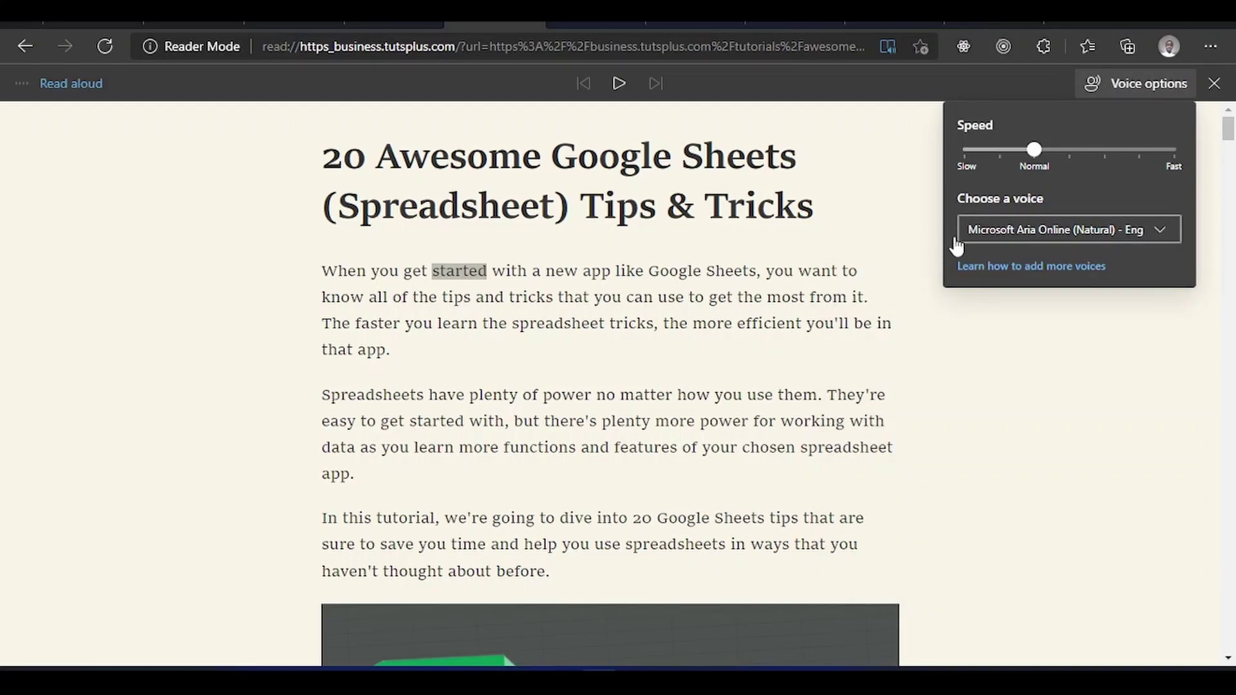
pyautogui.click(901, 231)
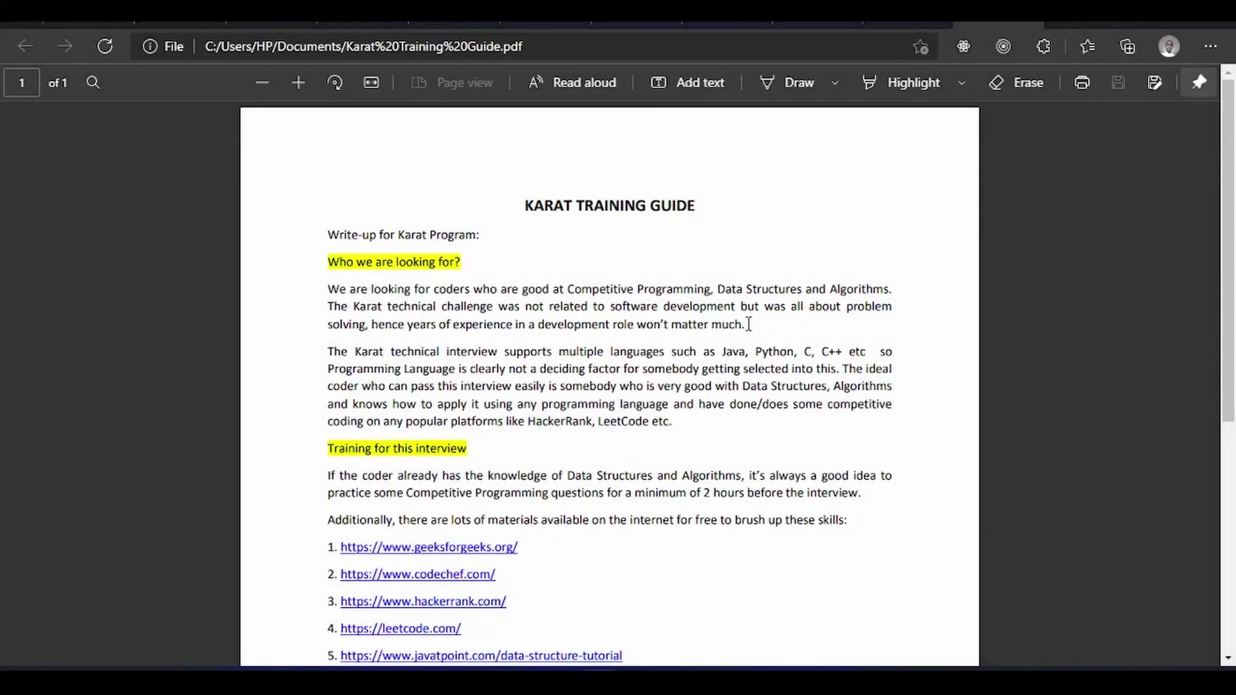
# Read the Karat PDF aloud briefly, pause it, and glance at the unchanged voice settings.
pyautogui.click(571, 87)
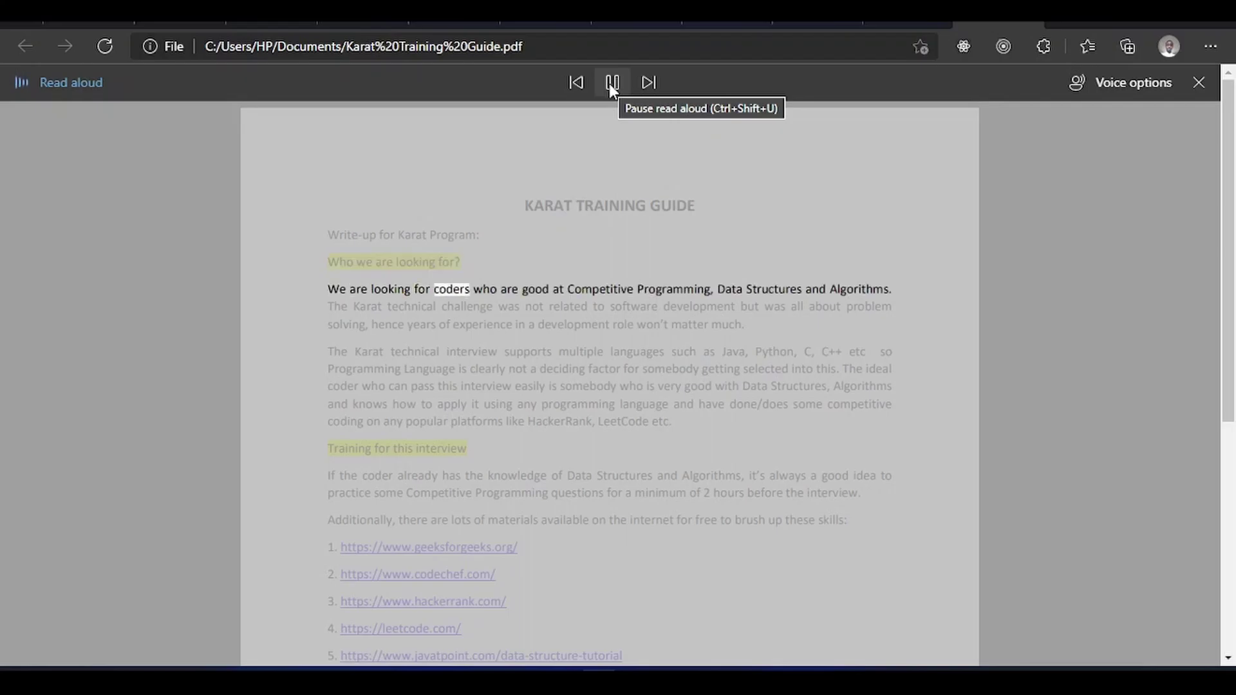
pyautogui.click(610, 83)
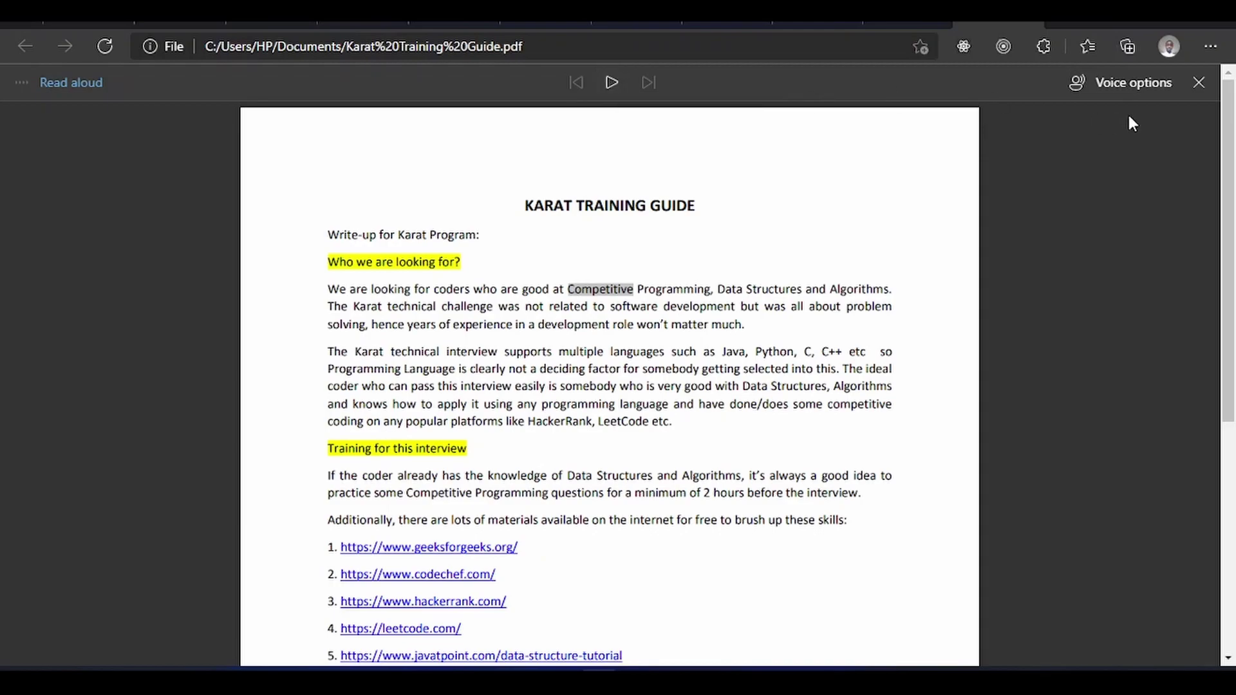
pyautogui.click(1145, 82)
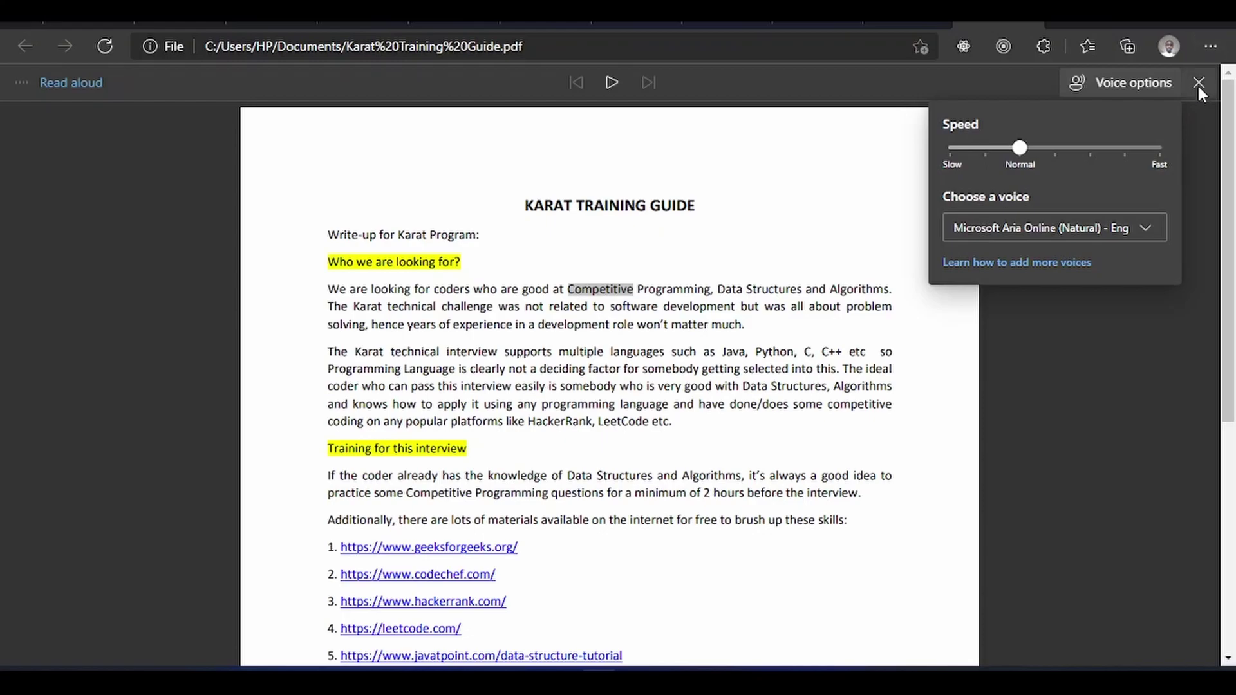
pyautogui.click(1112, 83)
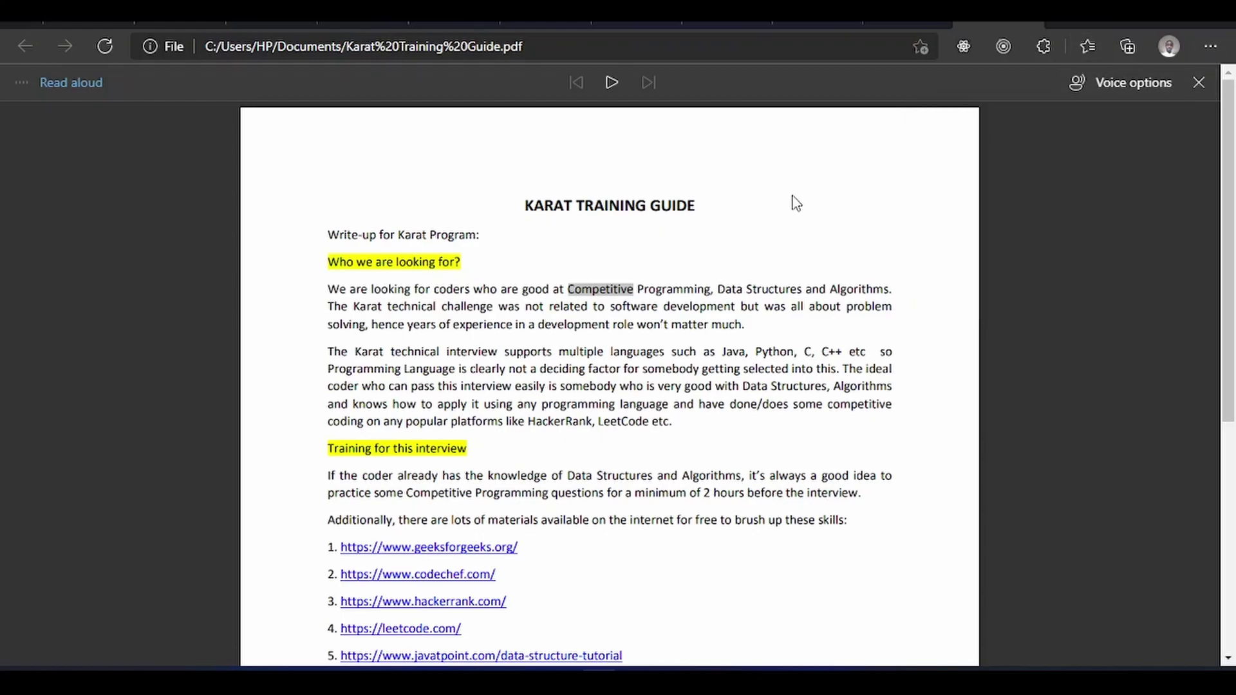
# Exit read-aloud and add a text box reading 'xcnvcmvxm' after the PDF's first paragraph.
pyautogui.click(1199, 82)
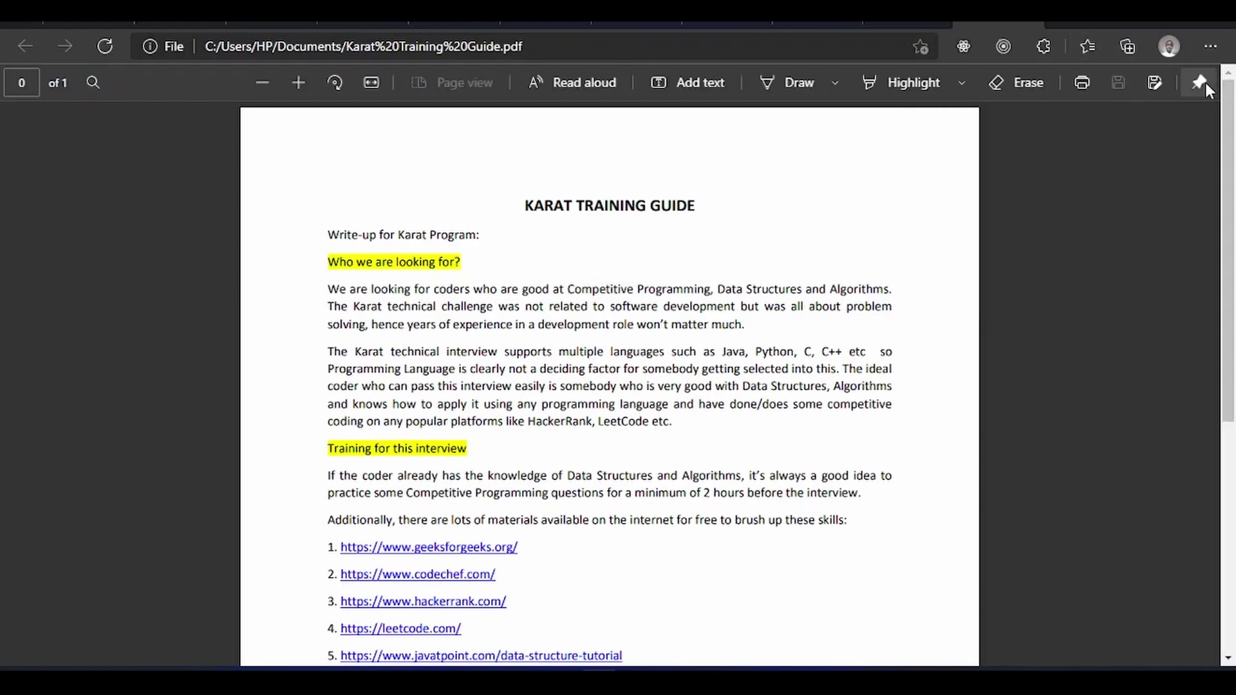
pyautogui.click(705, 79)
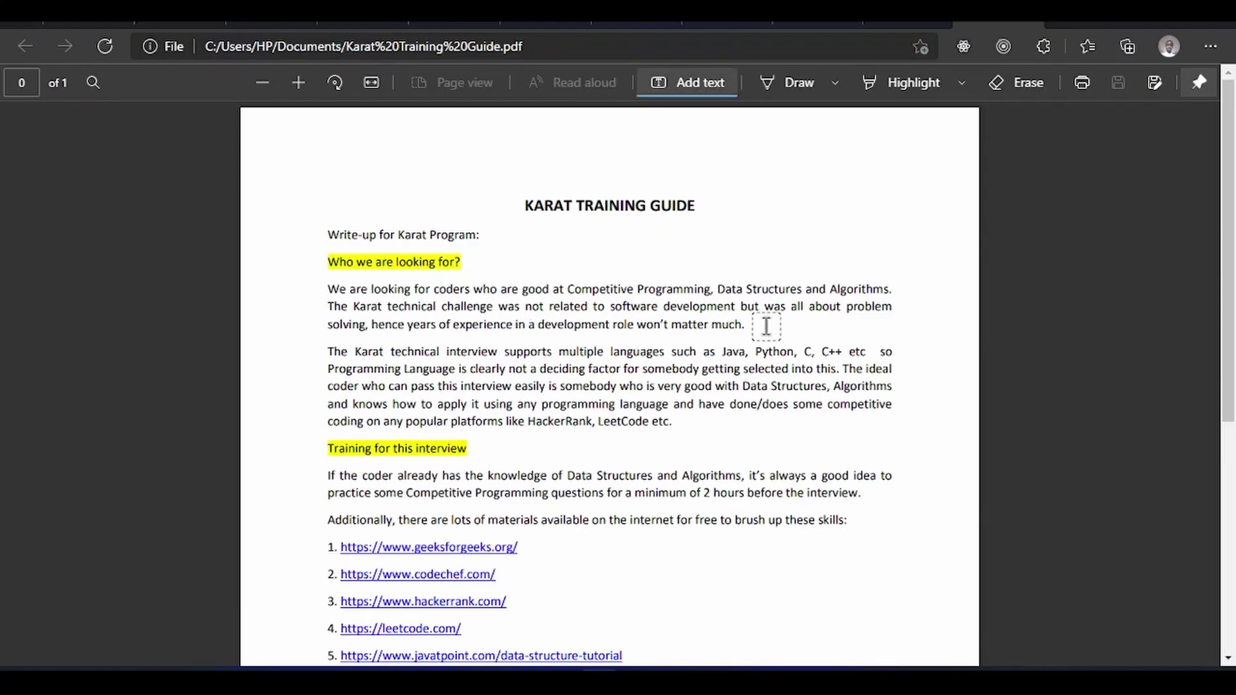
pyautogui.click(792, 325)
pyautogui.write('xcnvcmvxm')
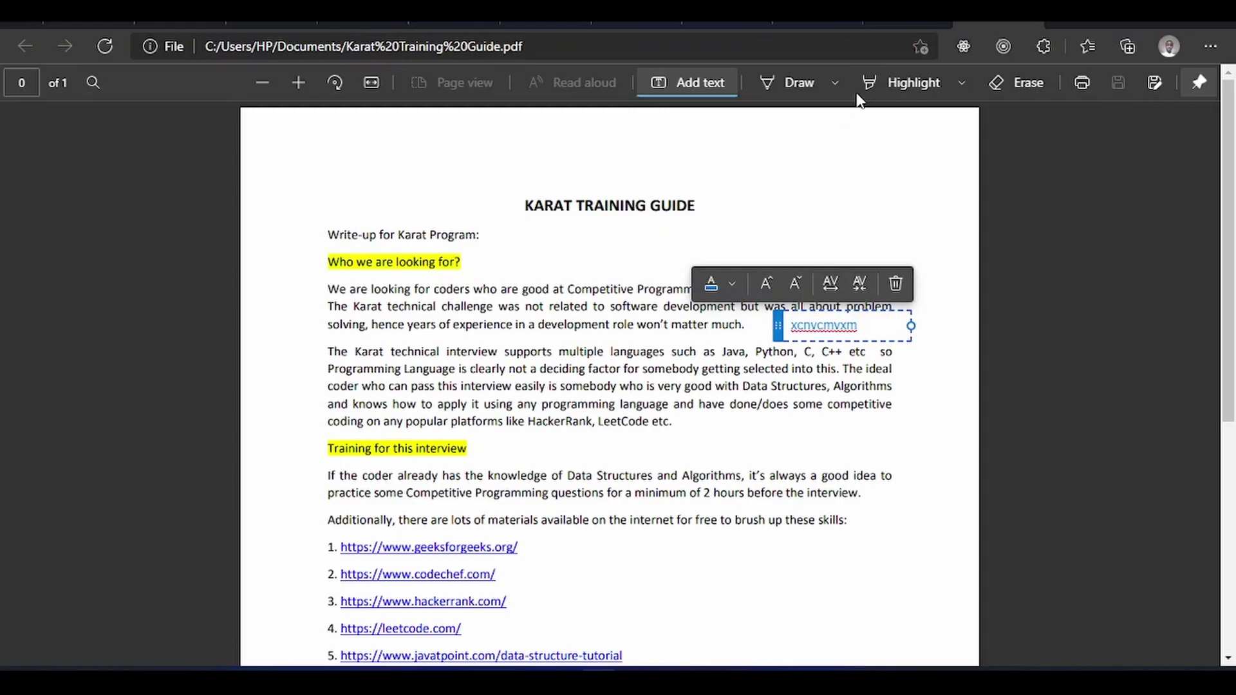
# Check the drawing colours, then highlight the phrase about supported languages in yellow.
pyautogui.click(835, 83)
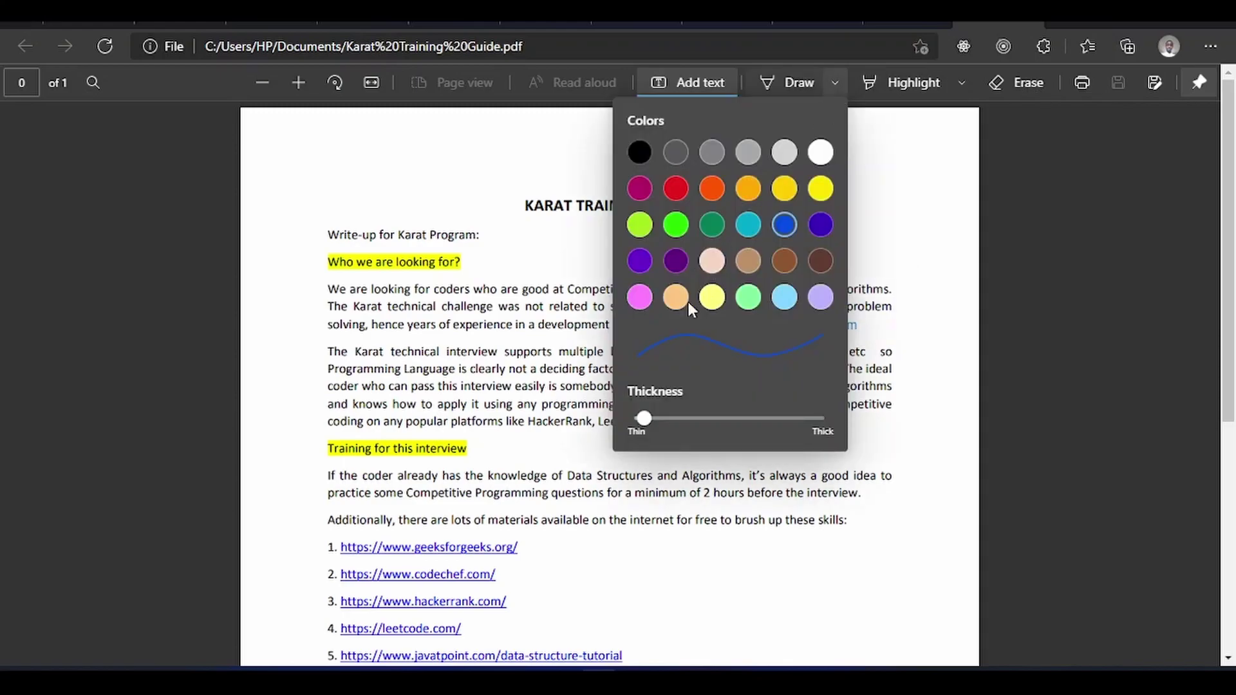
pyautogui.click(907, 209)
pyautogui.click(907, 209)
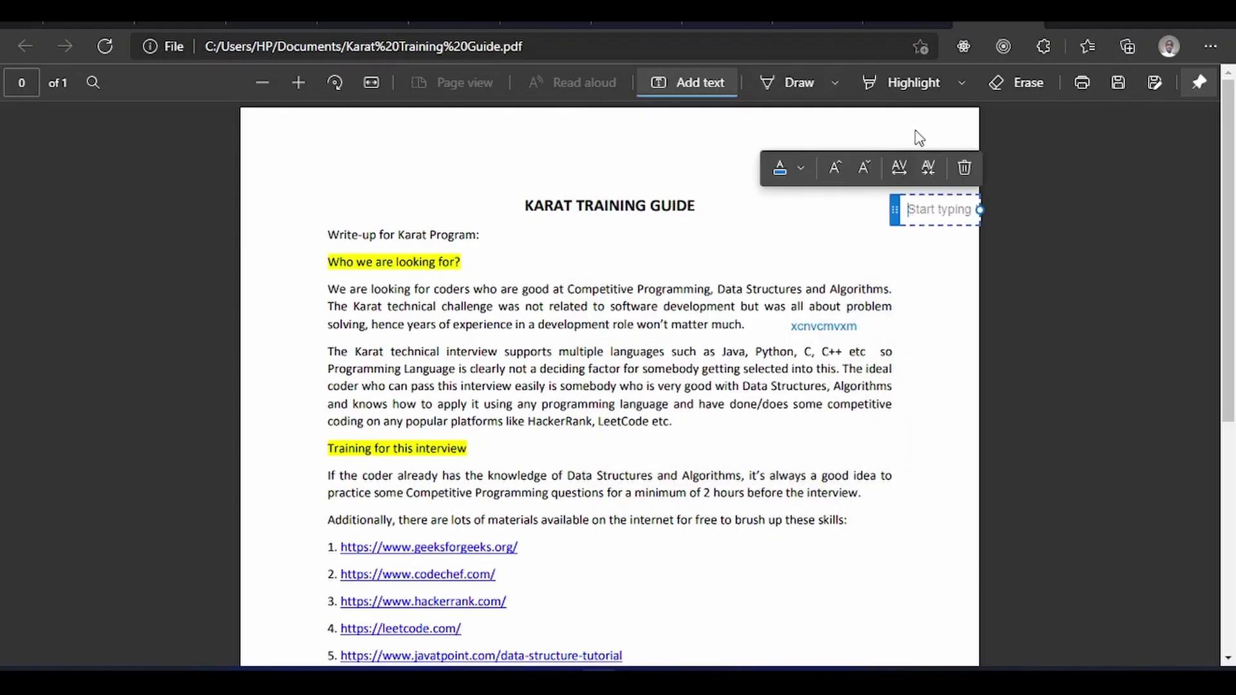
pyautogui.click(917, 84)
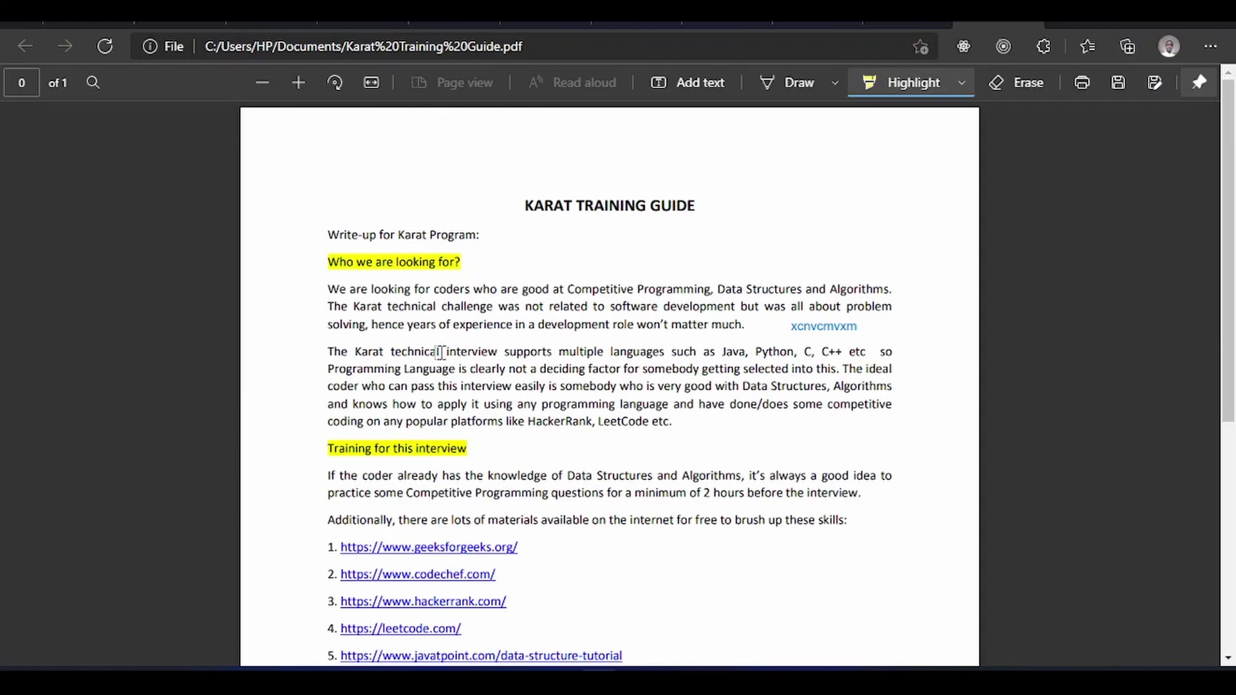
pyautogui.moveTo(440, 352); pyautogui.dragTo(747, 348)
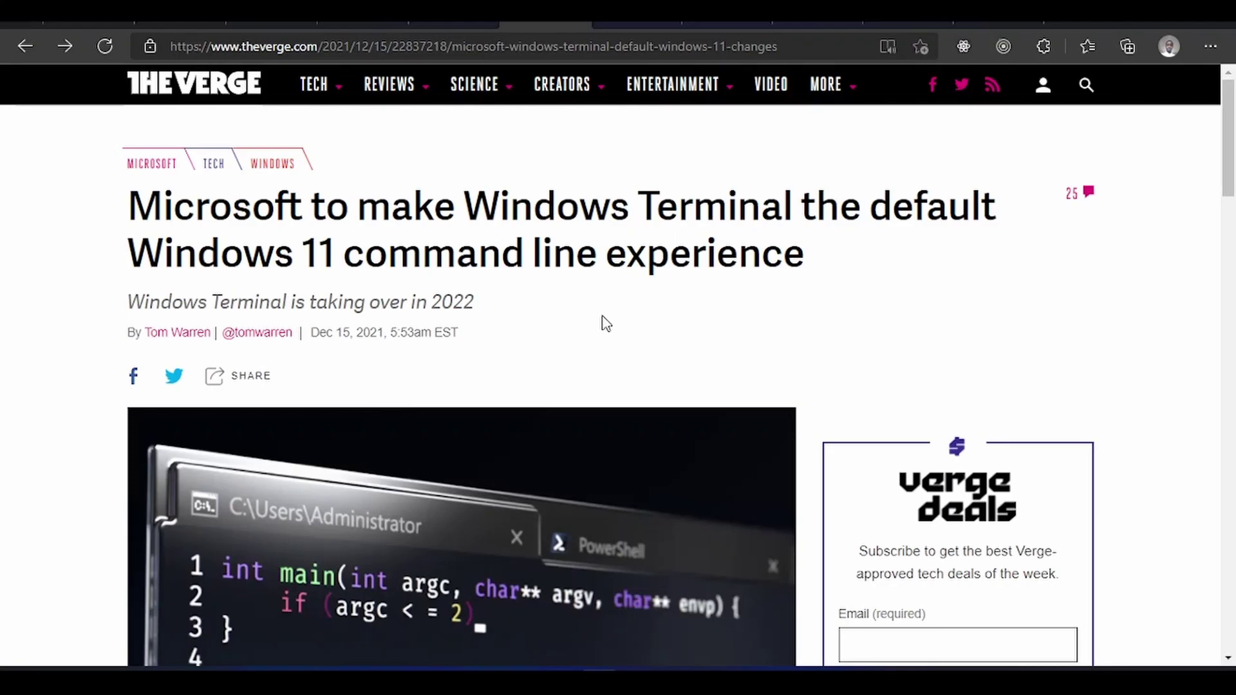
# Take a full-page web capture of the Verge article, review it, then discard it.
pyautogui.hotkey('ctrl', 'shift', 's')
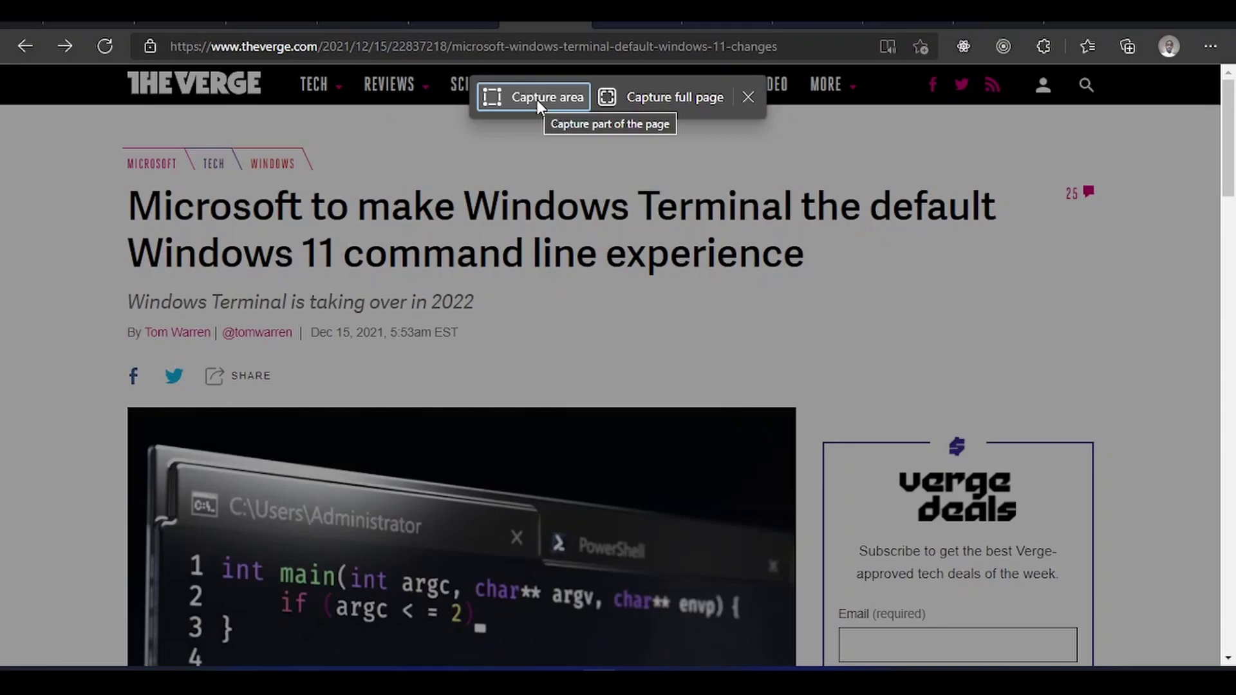
pyautogui.click(648, 98)
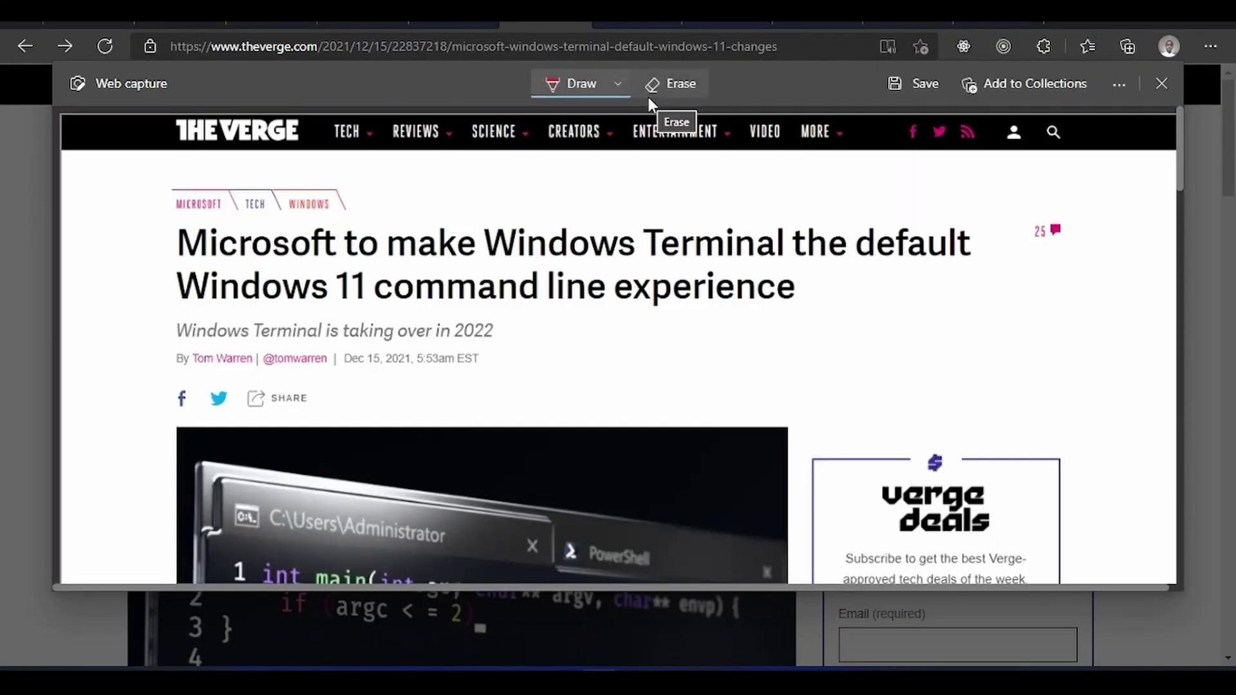
pyautogui.scroll(-15, 644, 335)
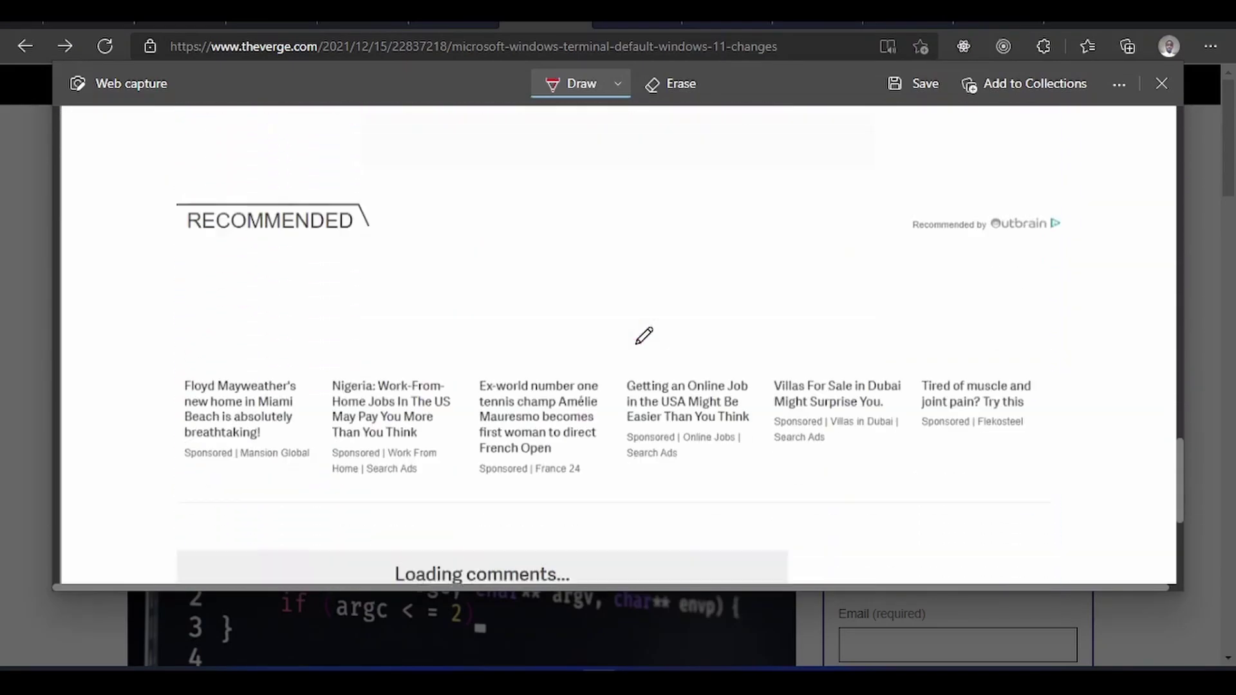
pyautogui.scroll(-5, 644, 335)
pyautogui.scroll(10, 643, 335)
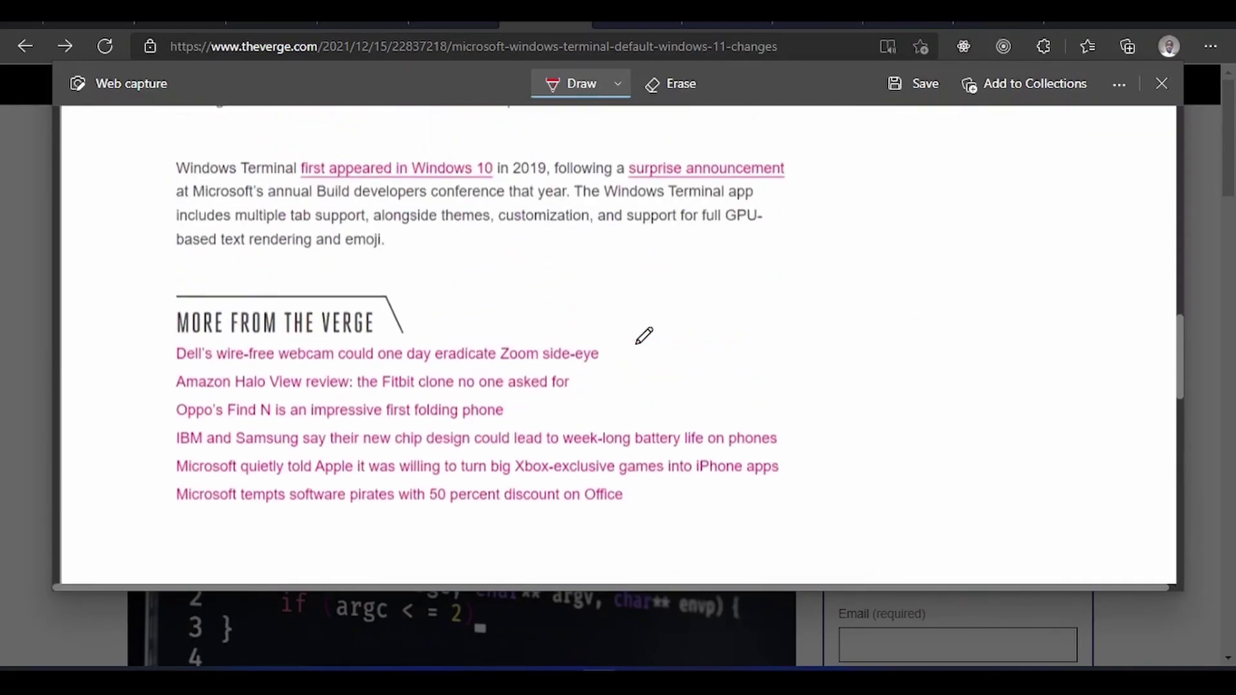
pyautogui.scroll(15, 644, 335)
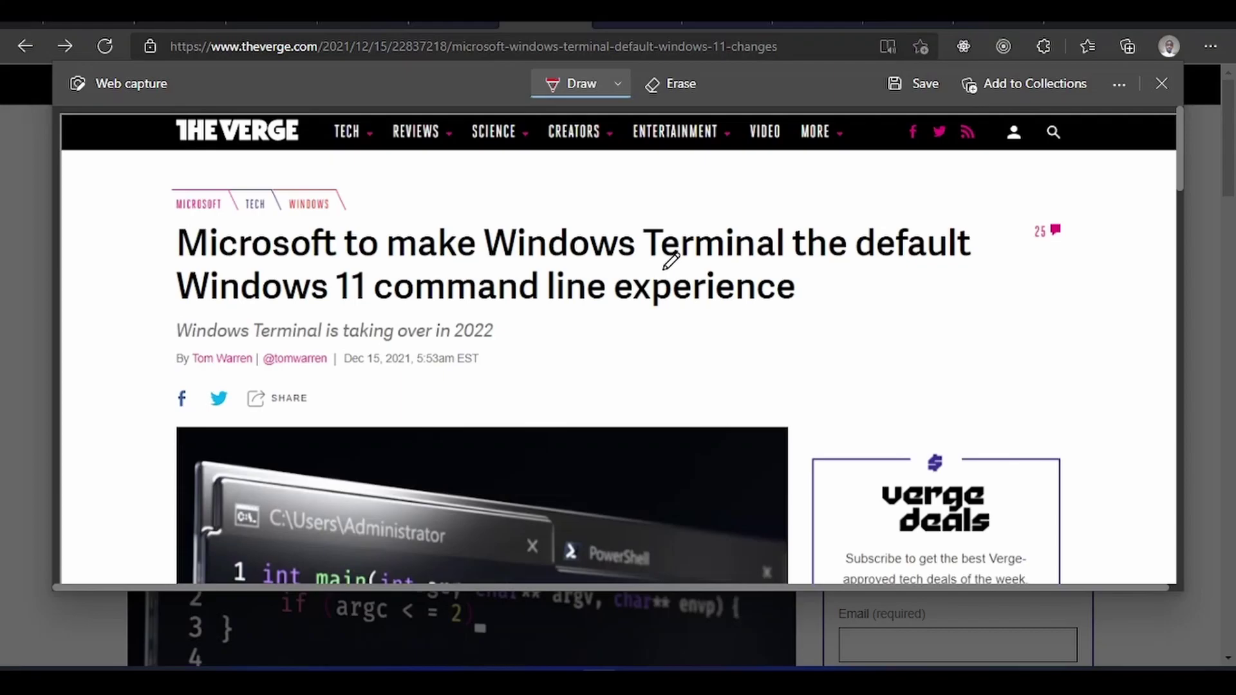
pyautogui.click(1161, 88)
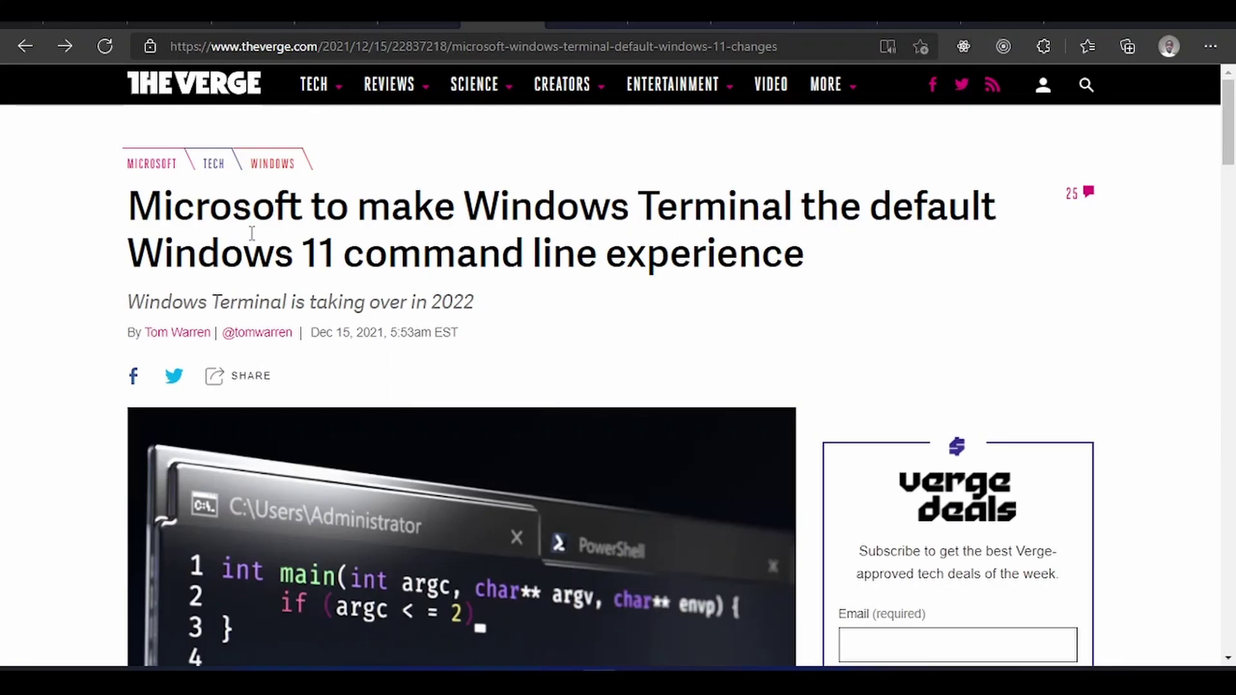
pyautogui.moveTo(180, 221); pyautogui.dragTo(340, 264)
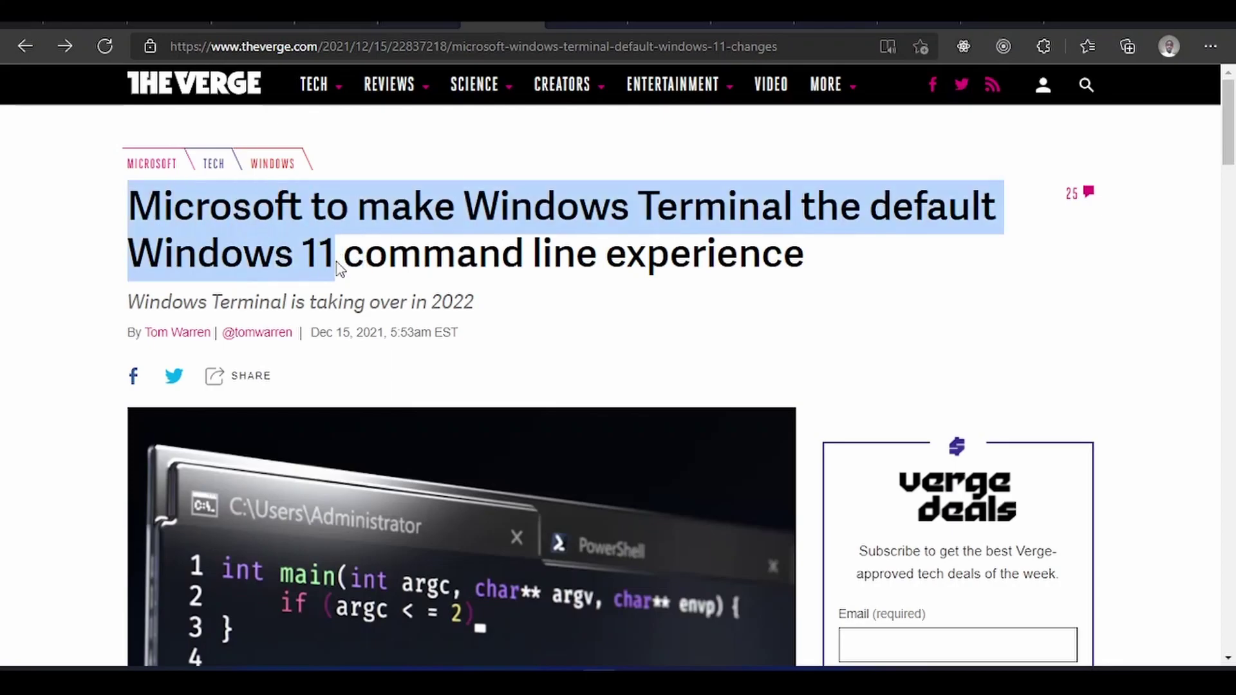
pyautogui.rightClick(288, 242)
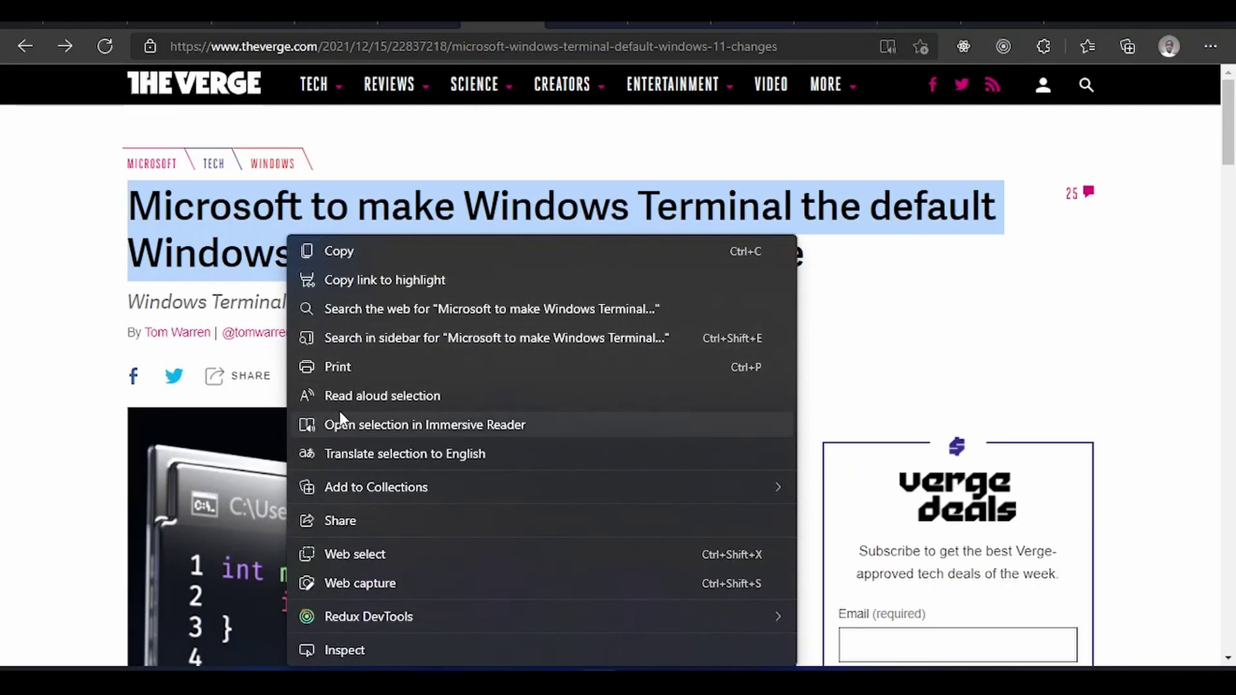
pyautogui.click(375, 345)
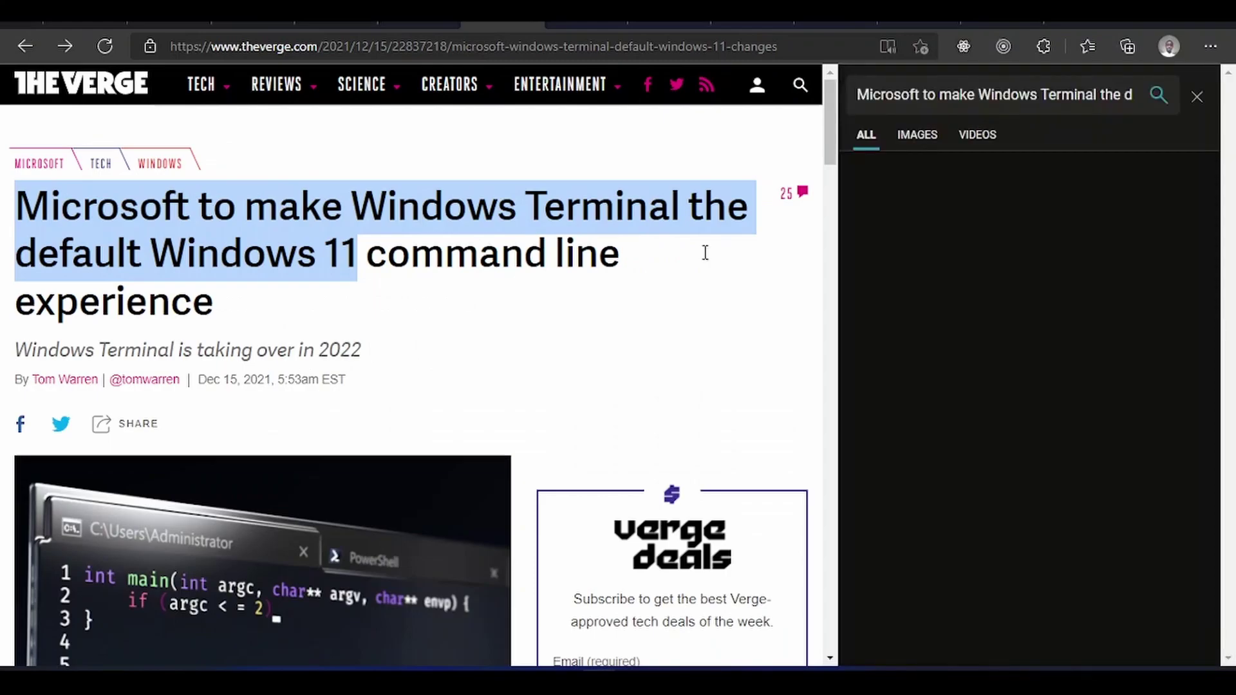
pyautogui.scroll(-5, 893, 483)
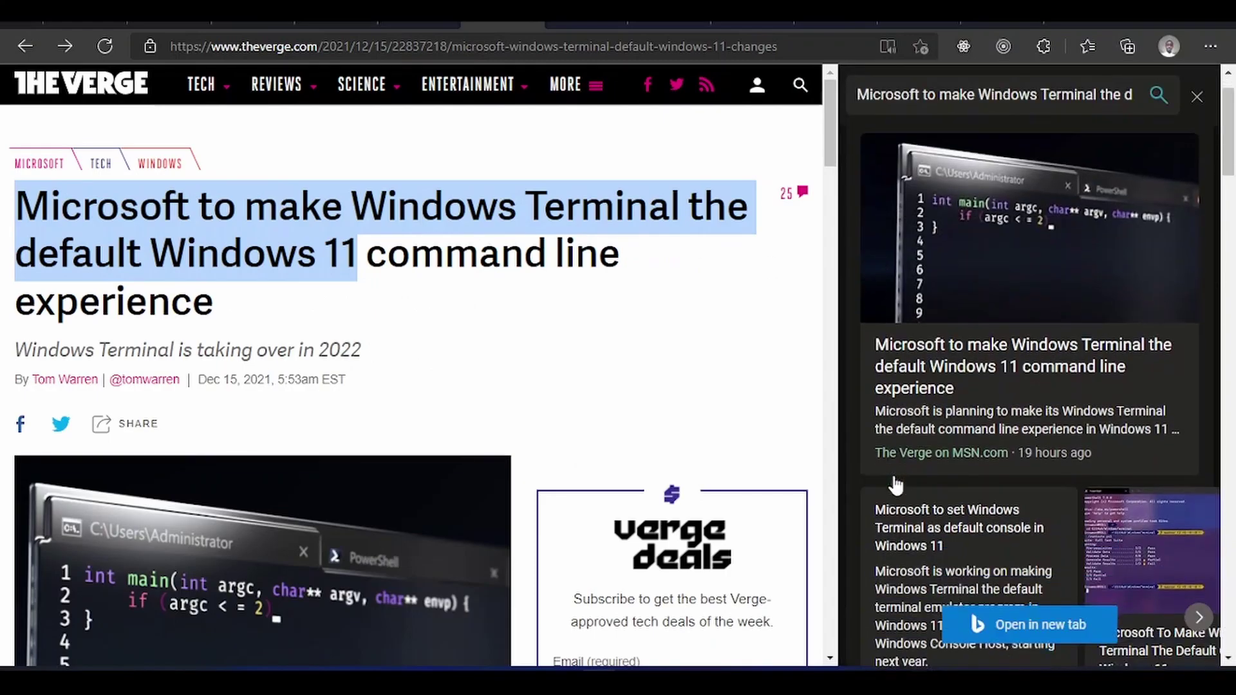
pyautogui.scroll(-8, 894, 483)
pyautogui.scroll(15, 895, 486)
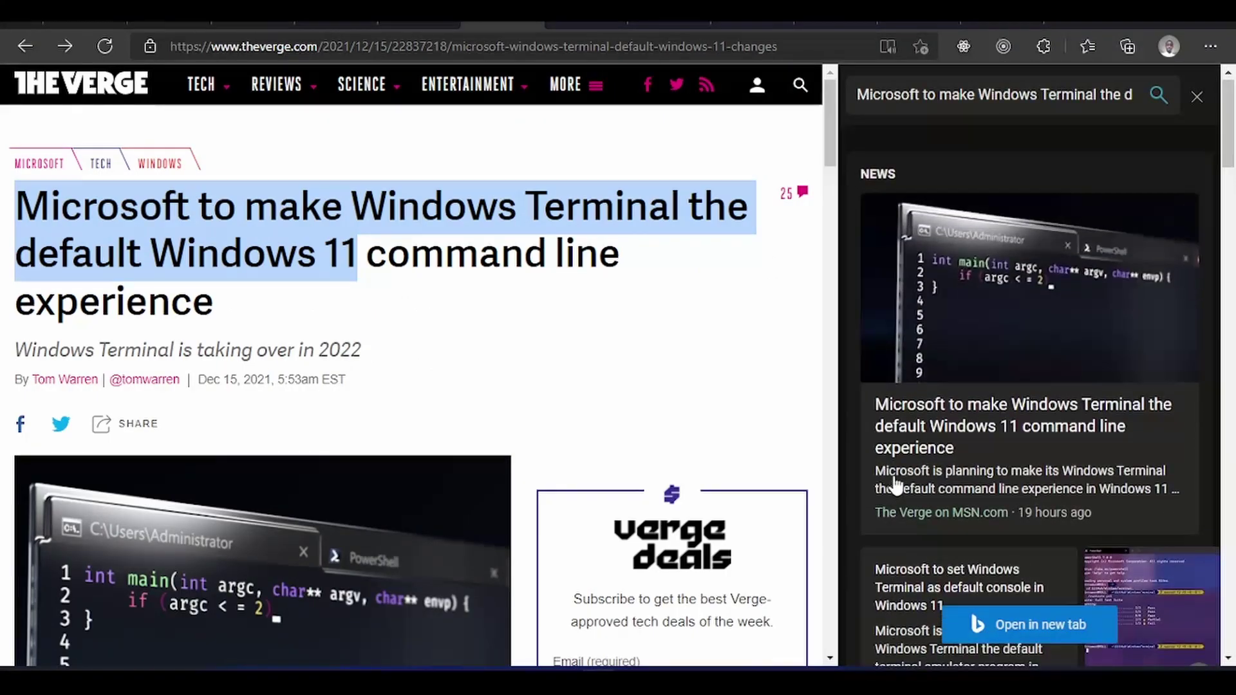
pyautogui.scroll(-12, 895, 483)
pyautogui.scroll(-10, 895, 483)
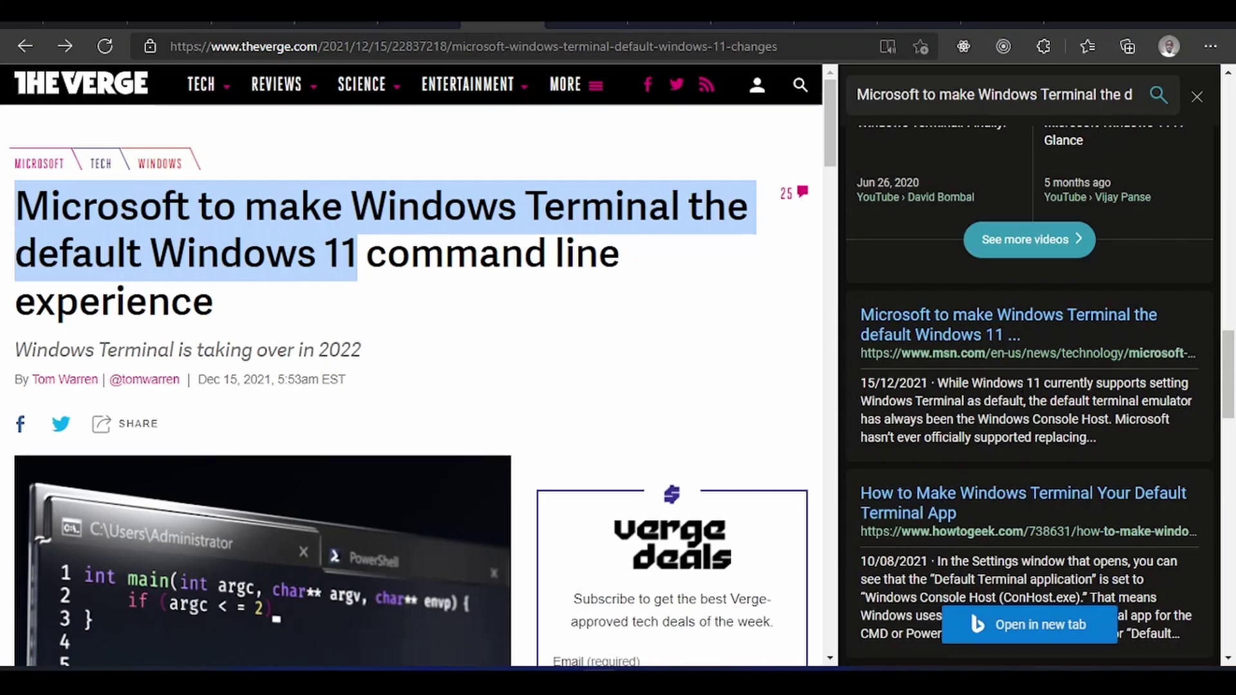
pyautogui.scroll(10, 1024, 580)
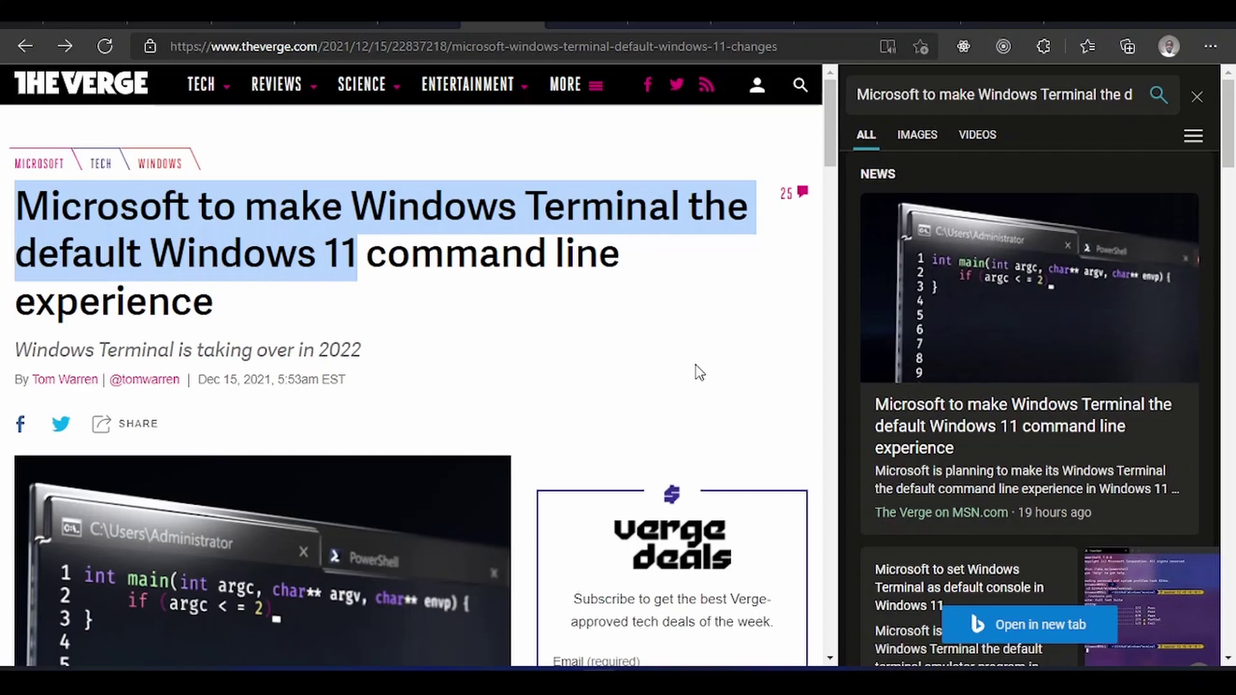
pyautogui.click(1196, 98)
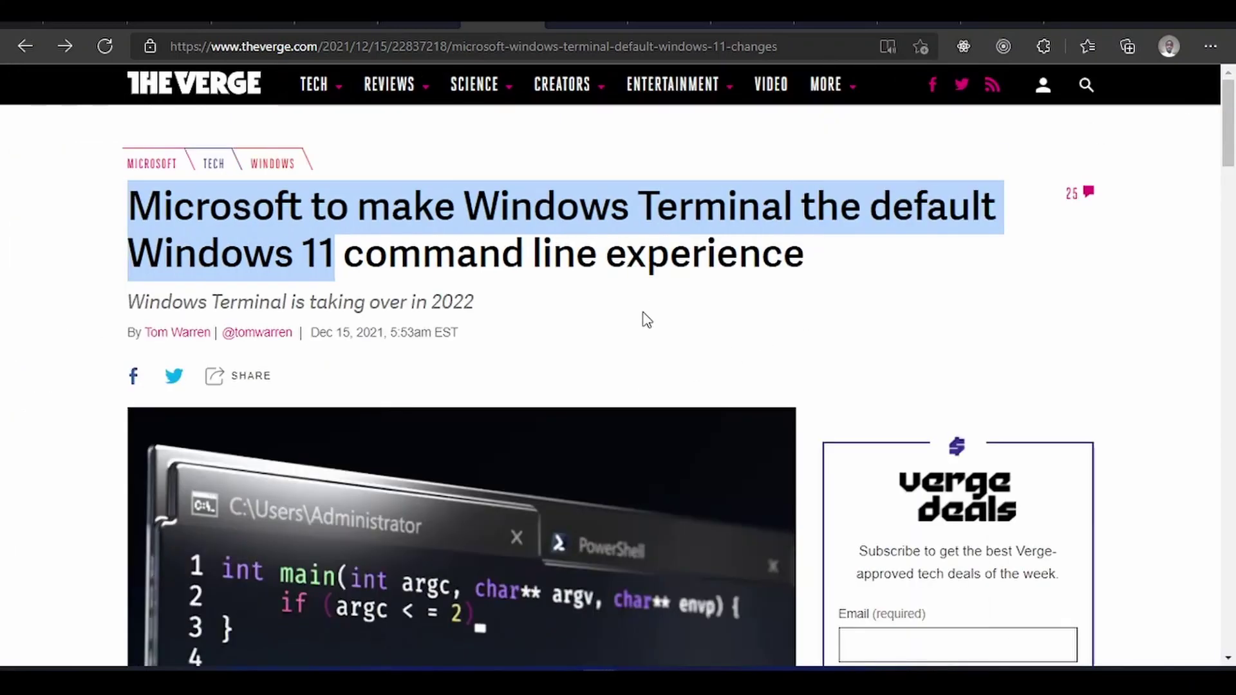
# Clear the headline selection, move to the ScreenRant Spider-Man review tab, and skim the review.
pyautogui.click(646, 319)
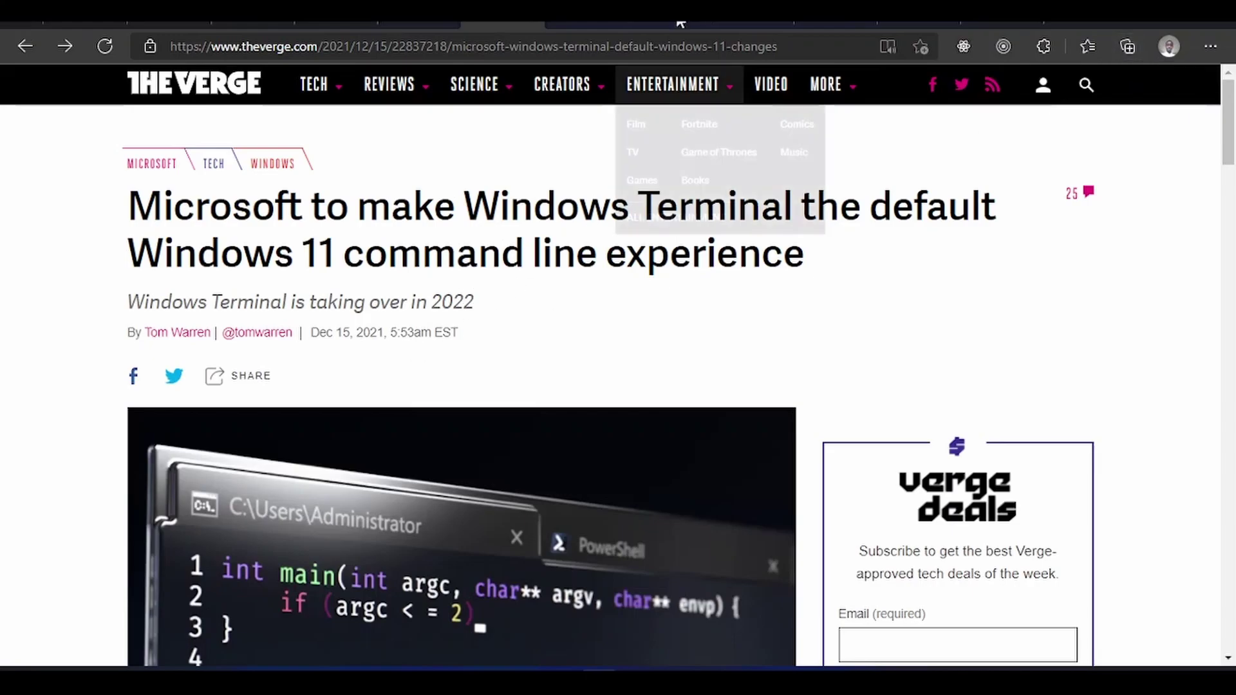
pyautogui.hotkey('ctrl', 'Tab')
pyautogui.scroll(-10, 669, 296)
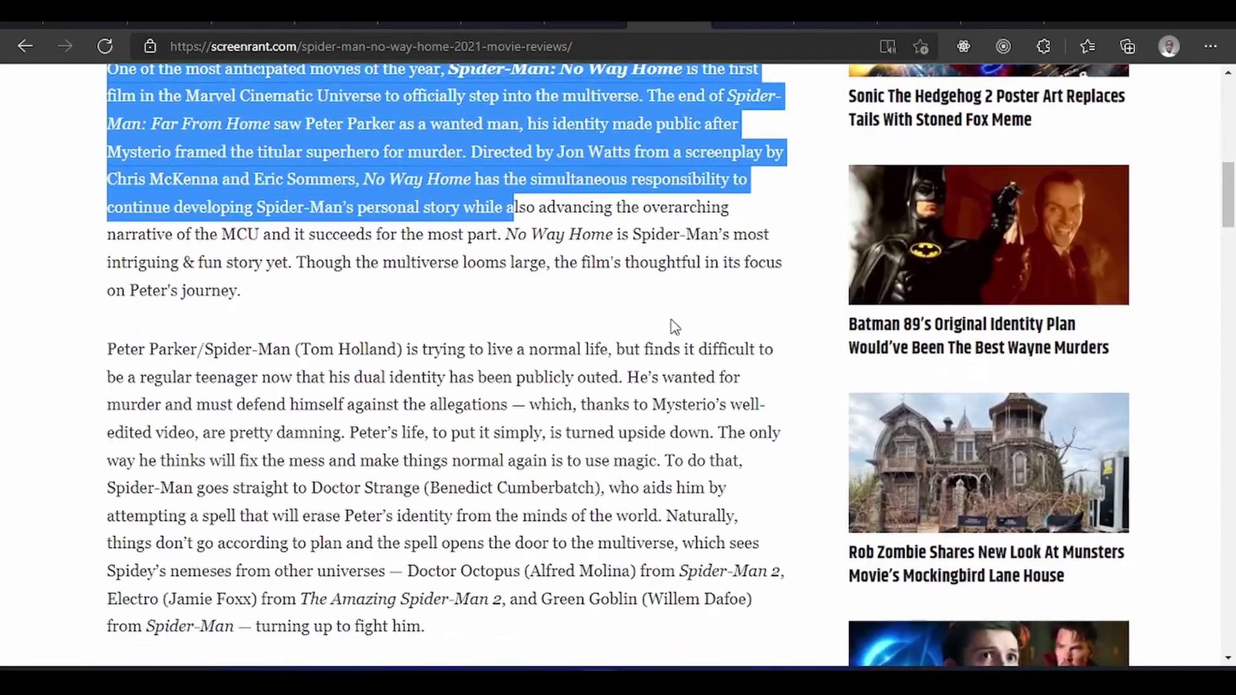
pyautogui.click(674, 371)
pyautogui.scroll(10, 674, 372)
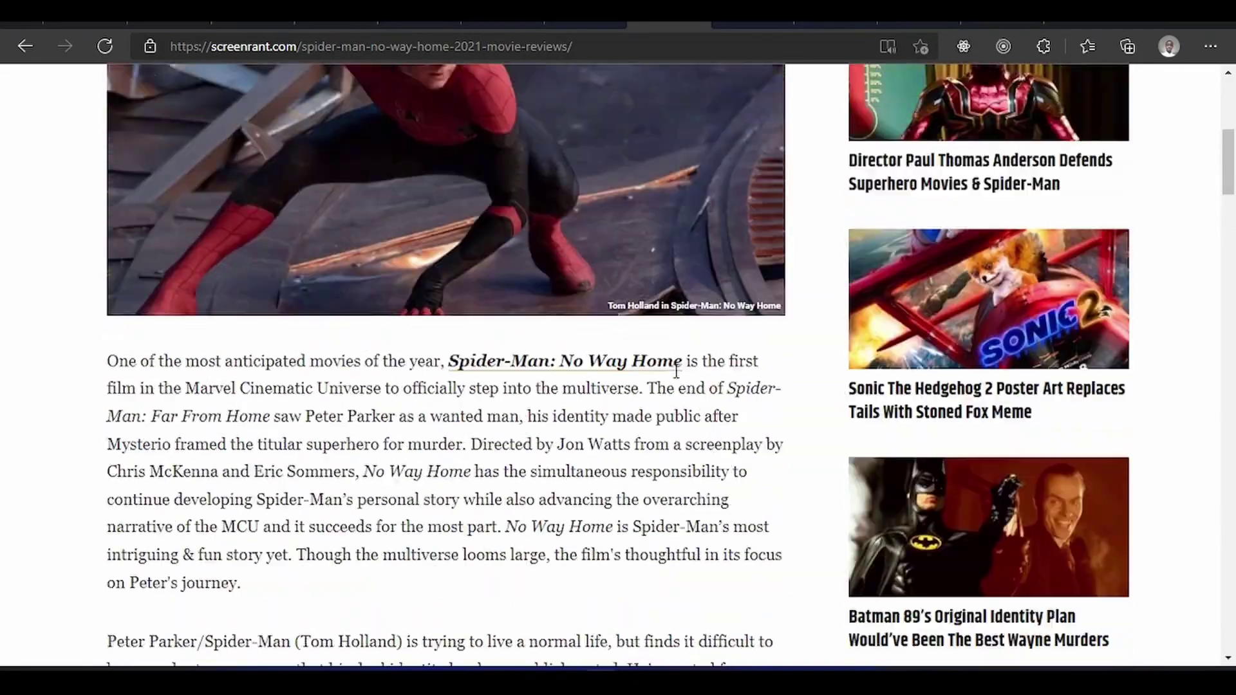
pyautogui.scroll(-1, 675, 372)
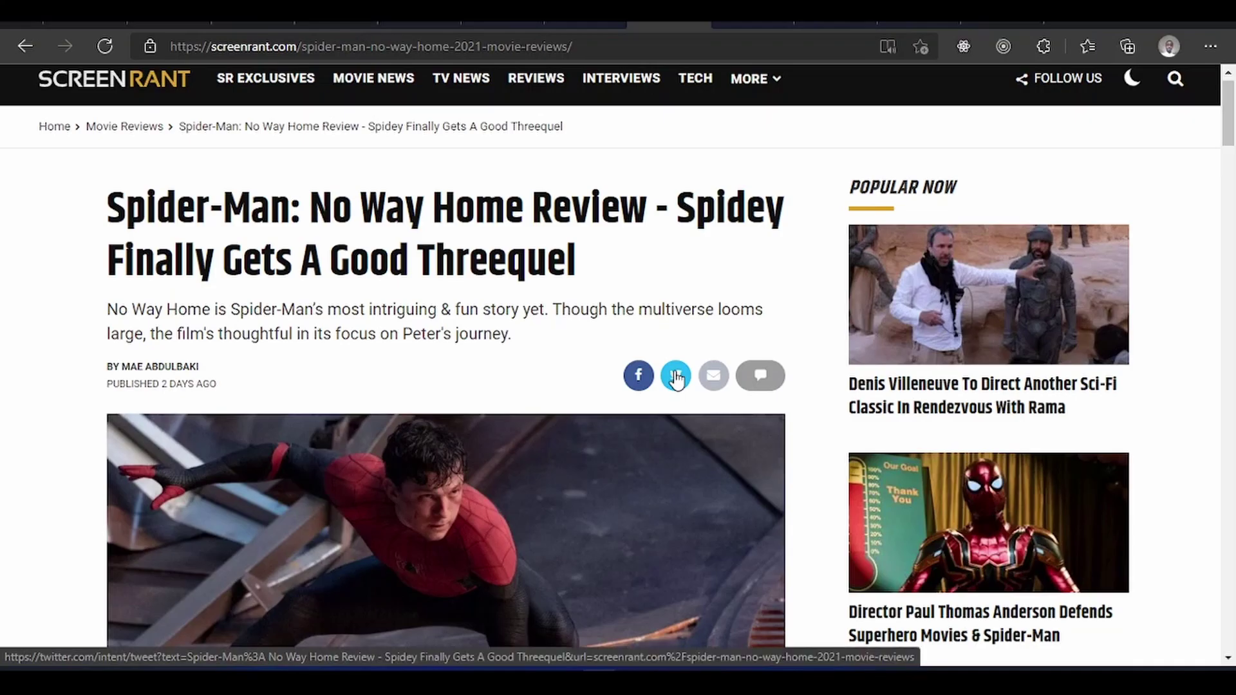
pyautogui.scroll(-5, 489, 328)
pyautogui.scroll(-2, 486, 323)
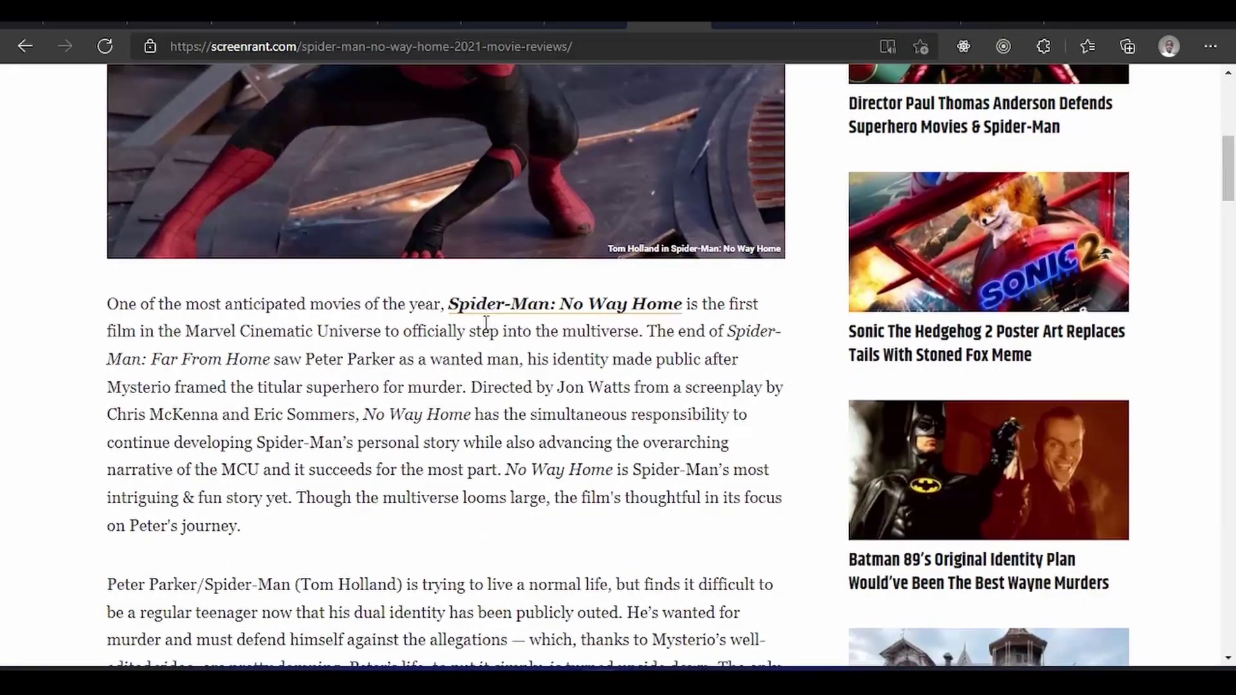
pyautogui.scroll(8, 485, 323)
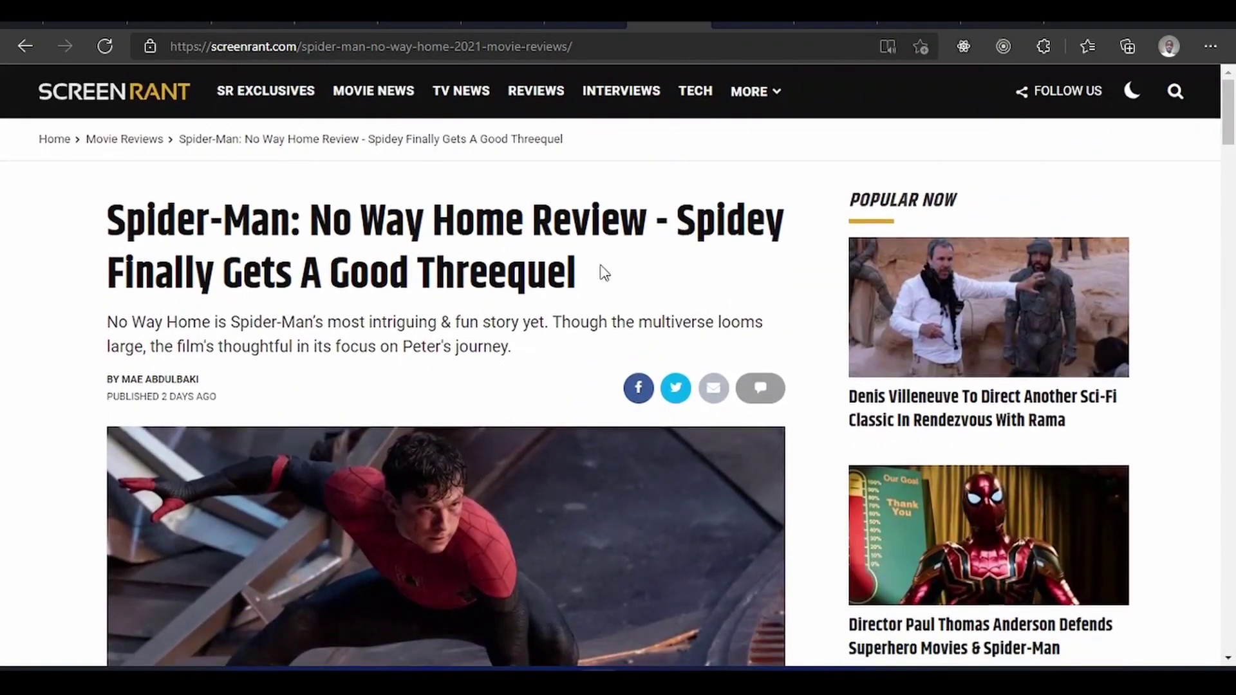
# Create a new collection named 'spider-man'.
pyautogui.click(1127, 47)
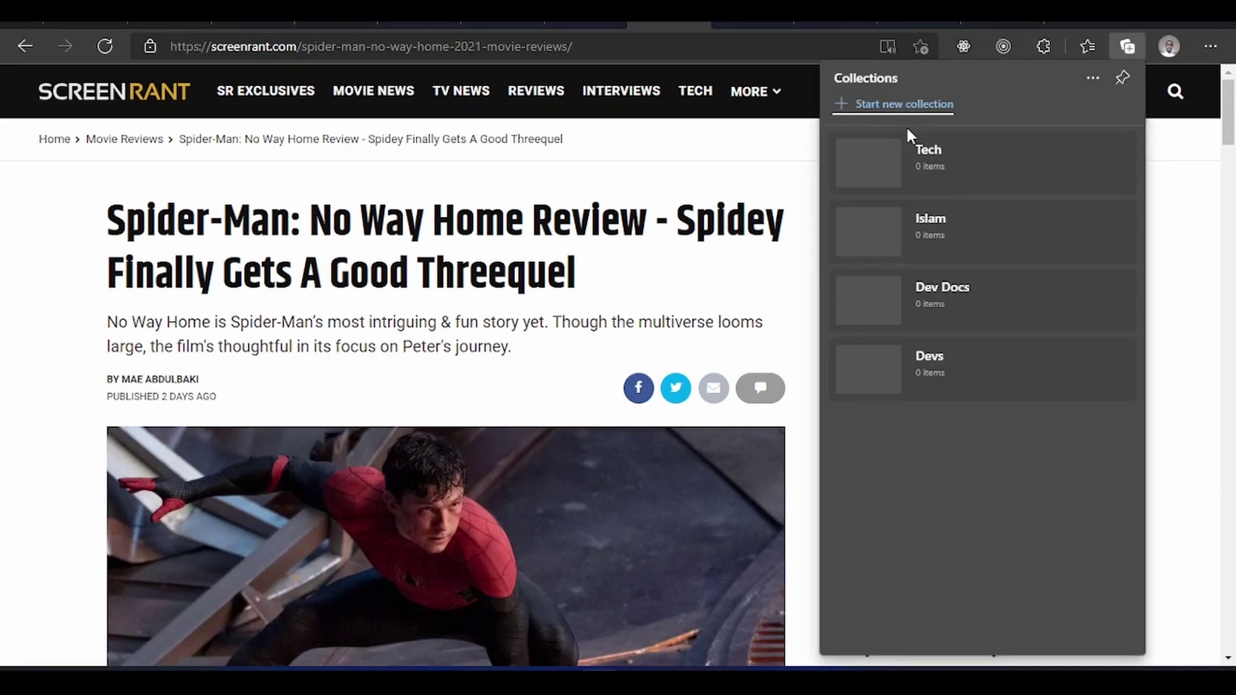
pyautogui.click(863, 106)
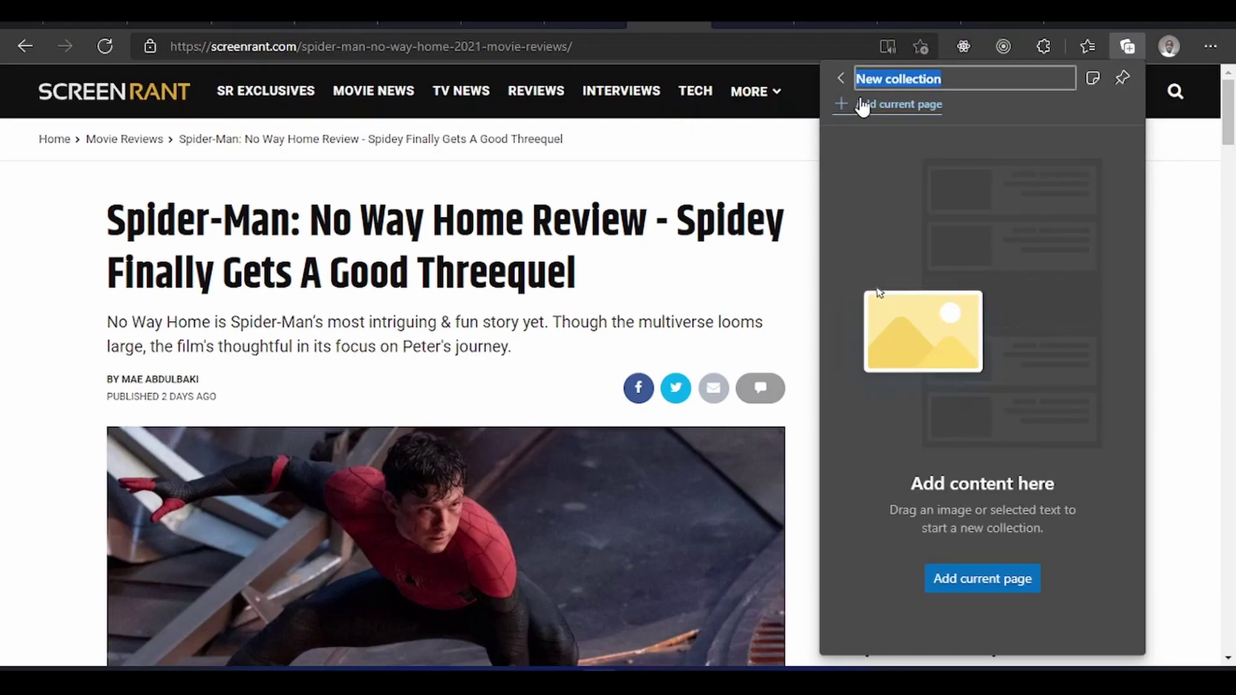
pyautogui.write('sp')
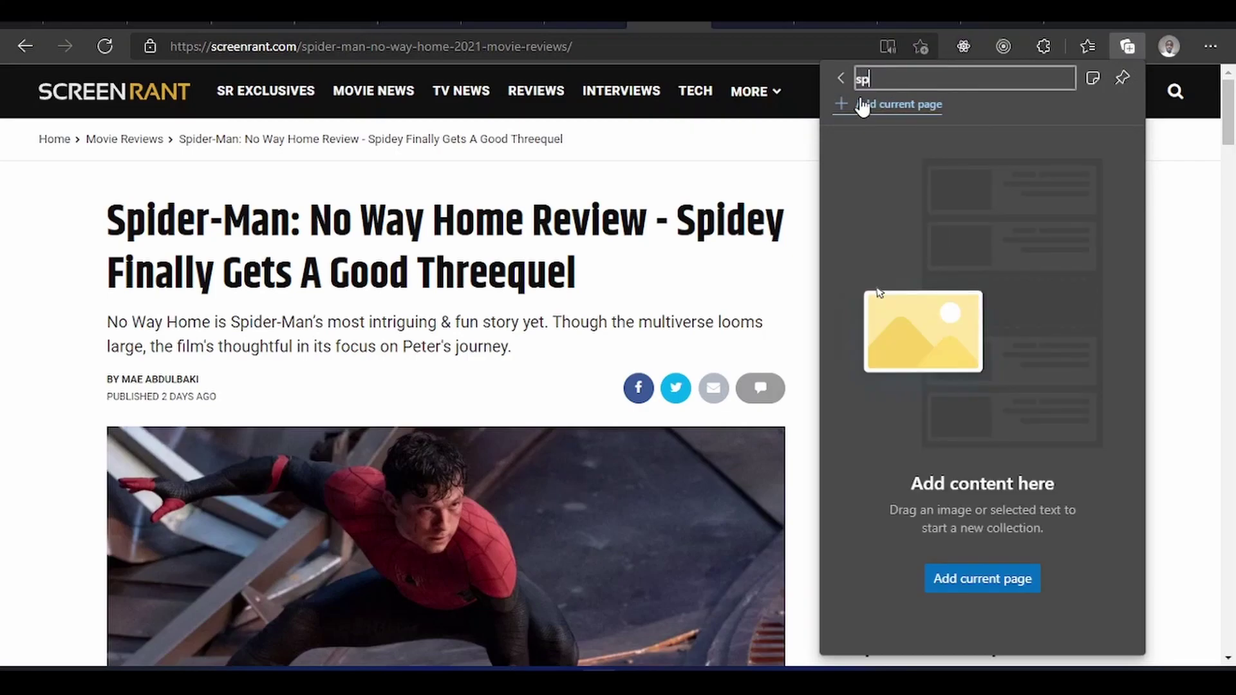
pyautogui.write('ider-man')
pyautogui.press('Tab')
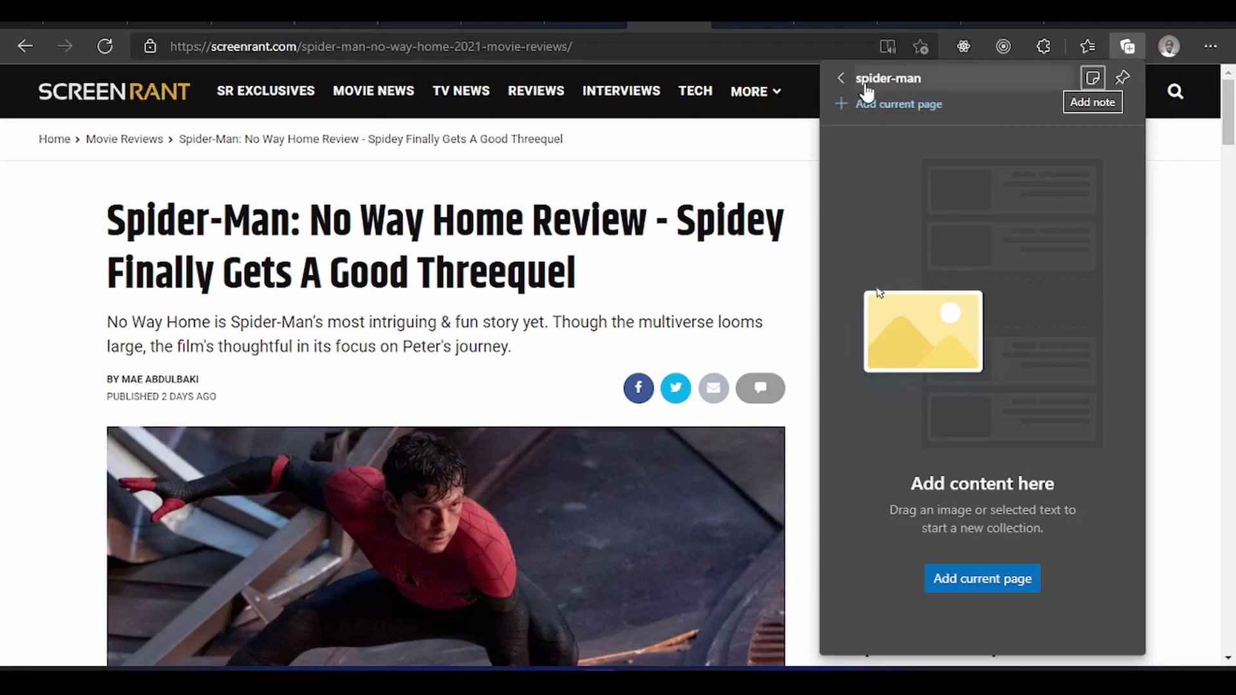
pyautogui.click(842, 79)
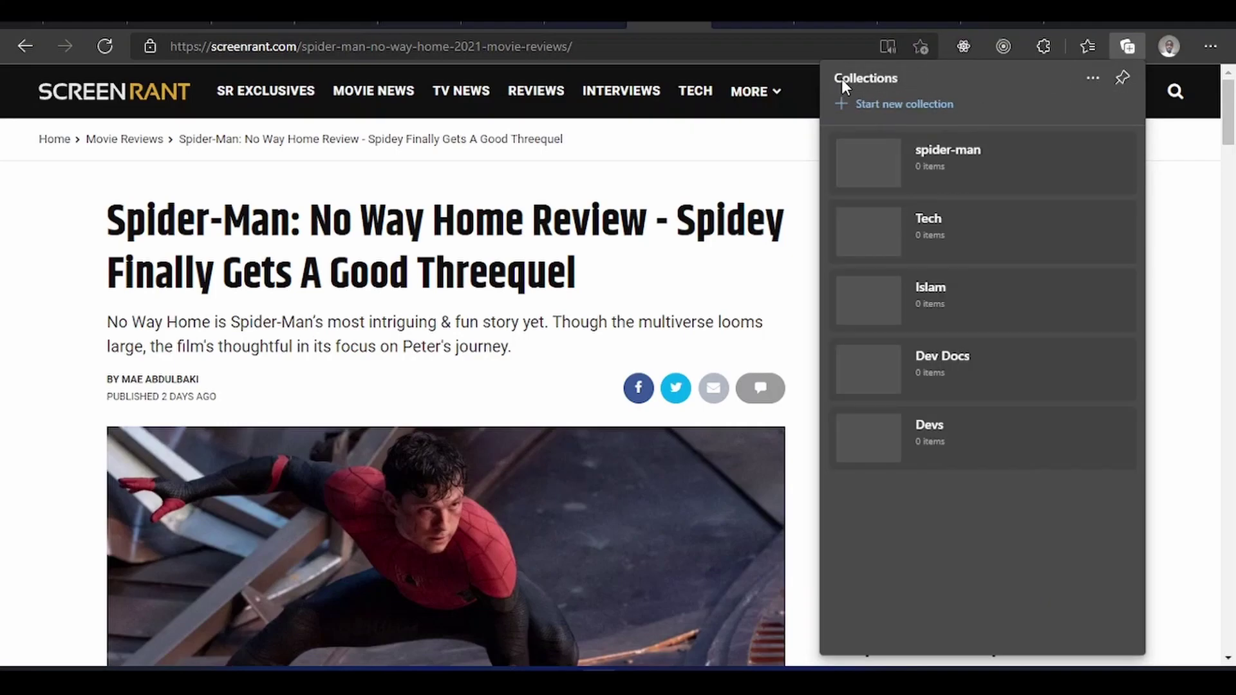
pyautogui.click(615, 278)
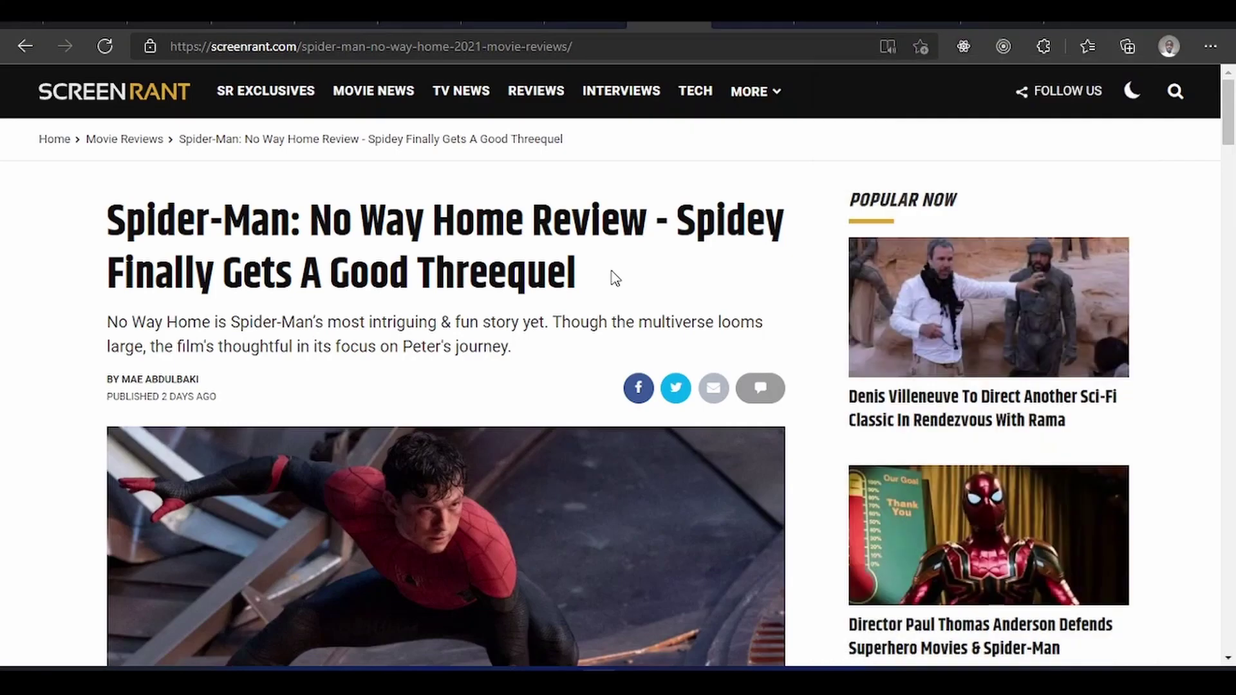
# Add the Spider-Man review page to the spider-man collection from its context menu.
pyautogui.rightClick(107, 221)
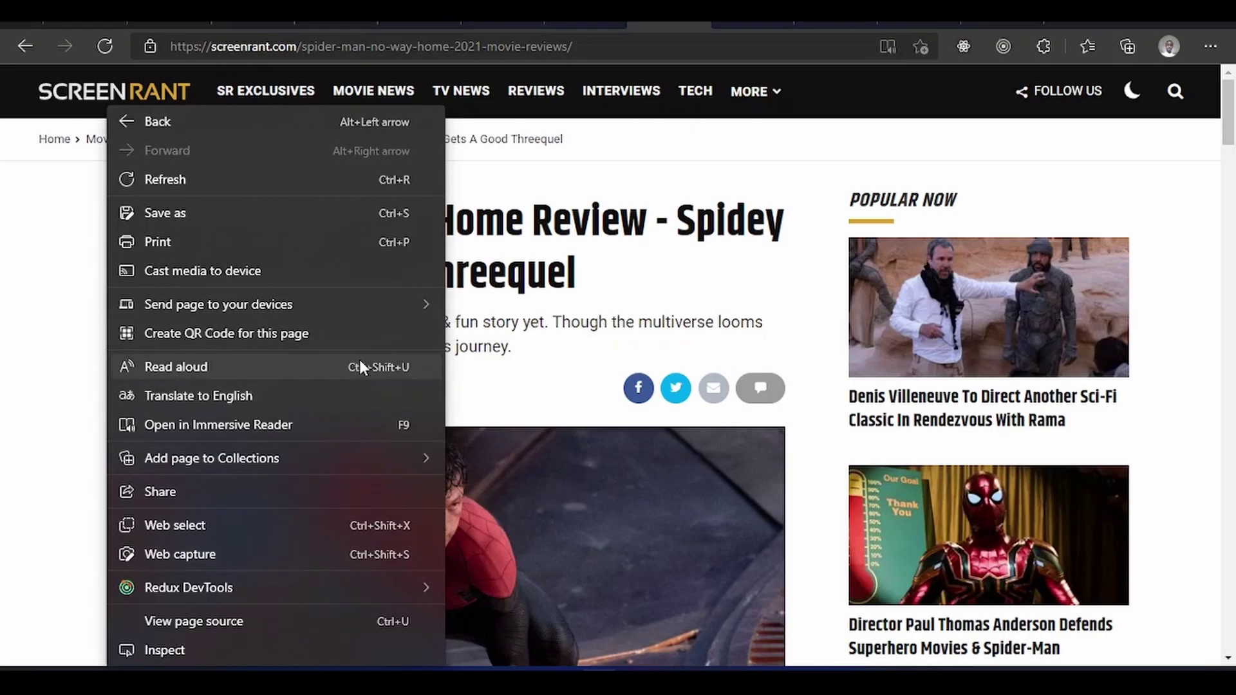
pyautogui.moveTo(361, 457)
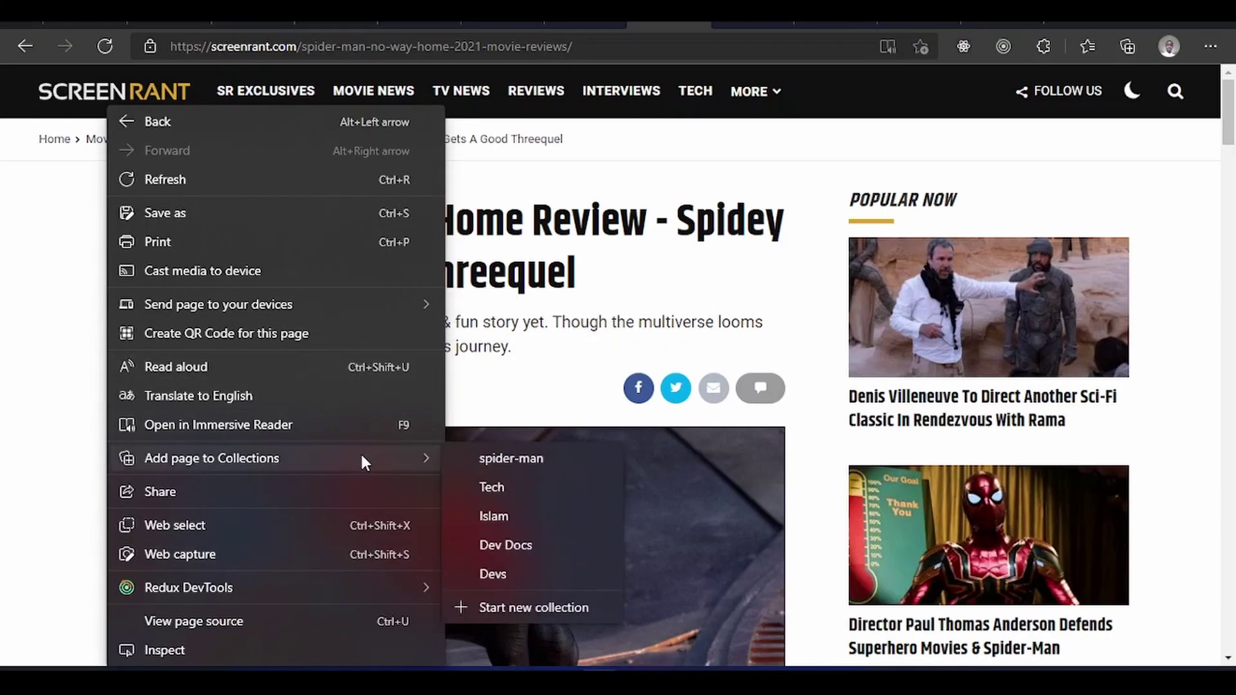
pyautogui.click(503, 457)
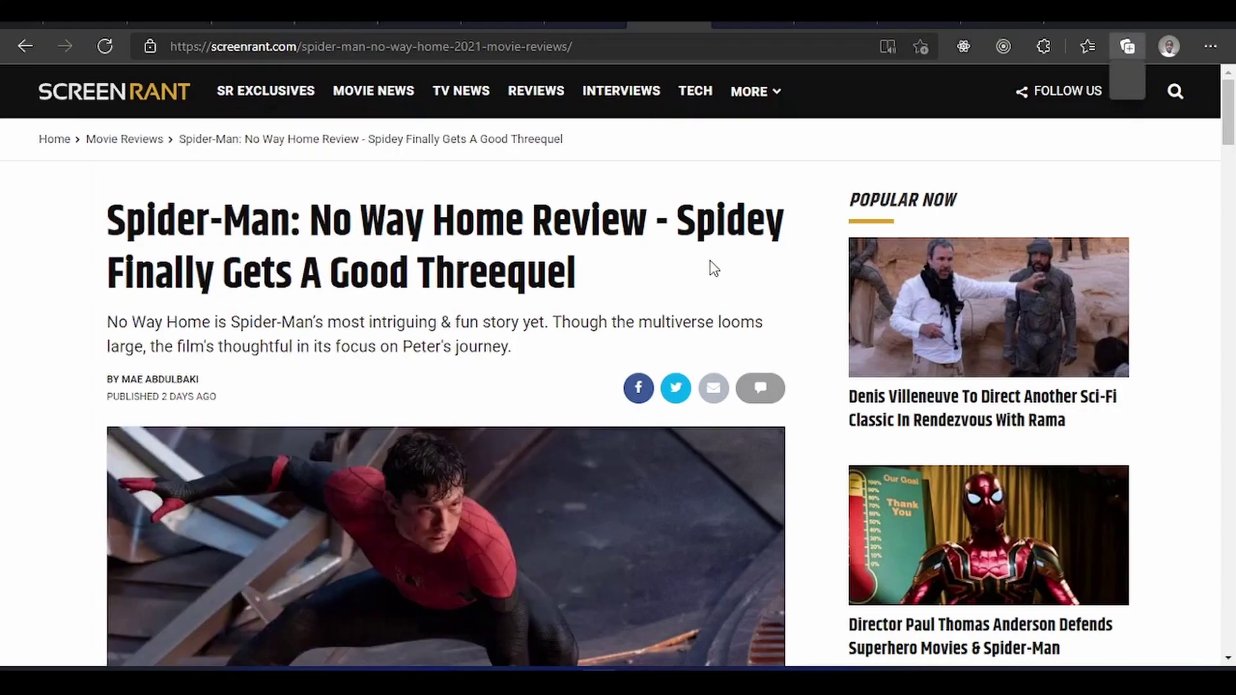
# Open the spider-man collection and pin it docked beside the article.
pyautogui.click(1134, 41)
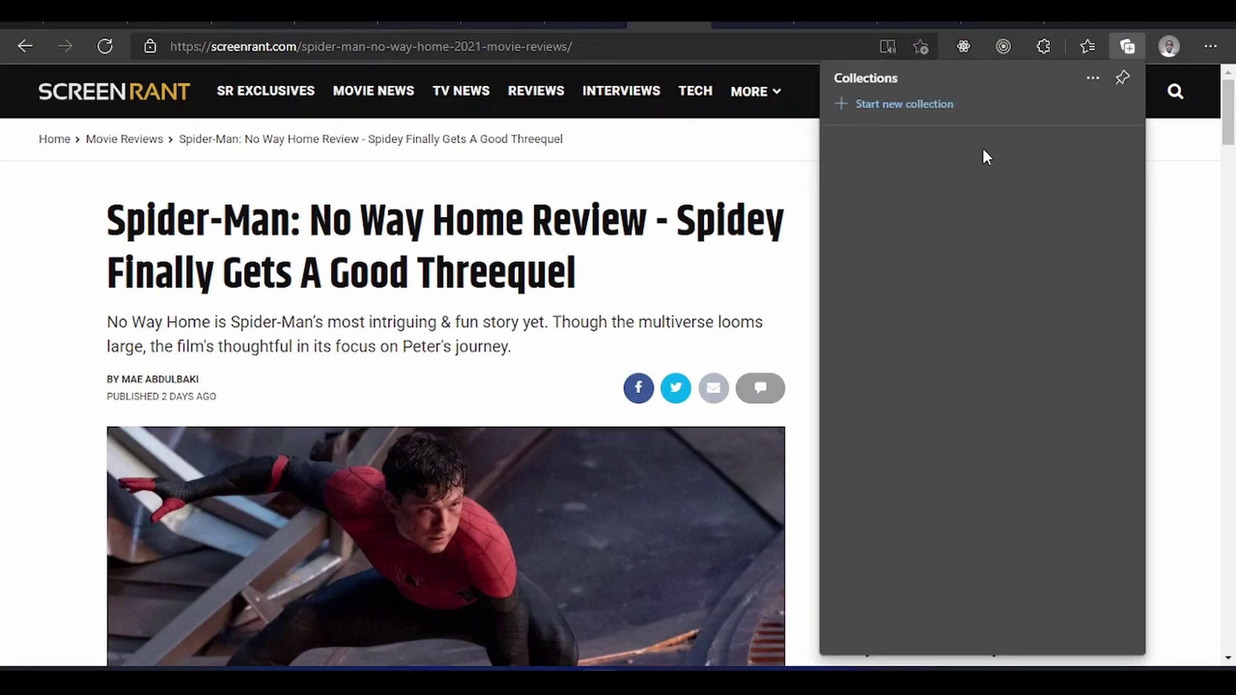
pyautogui.click(1001, 161)
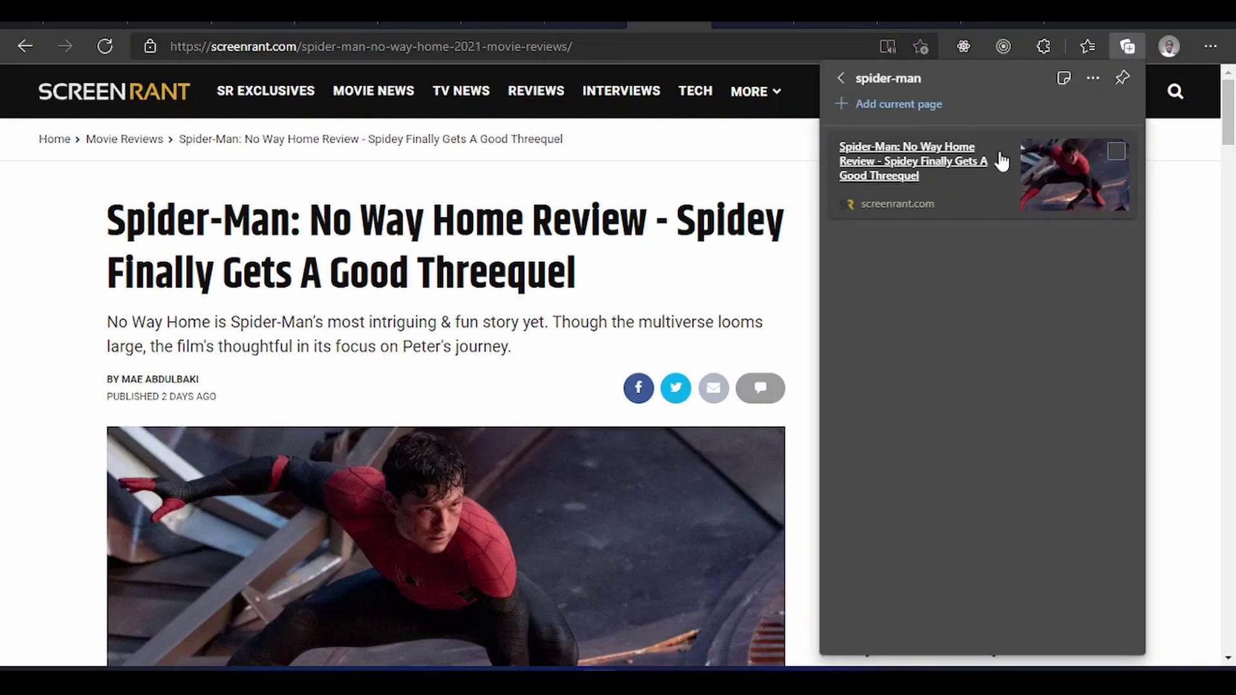
pyautogui.click(1119, 76)
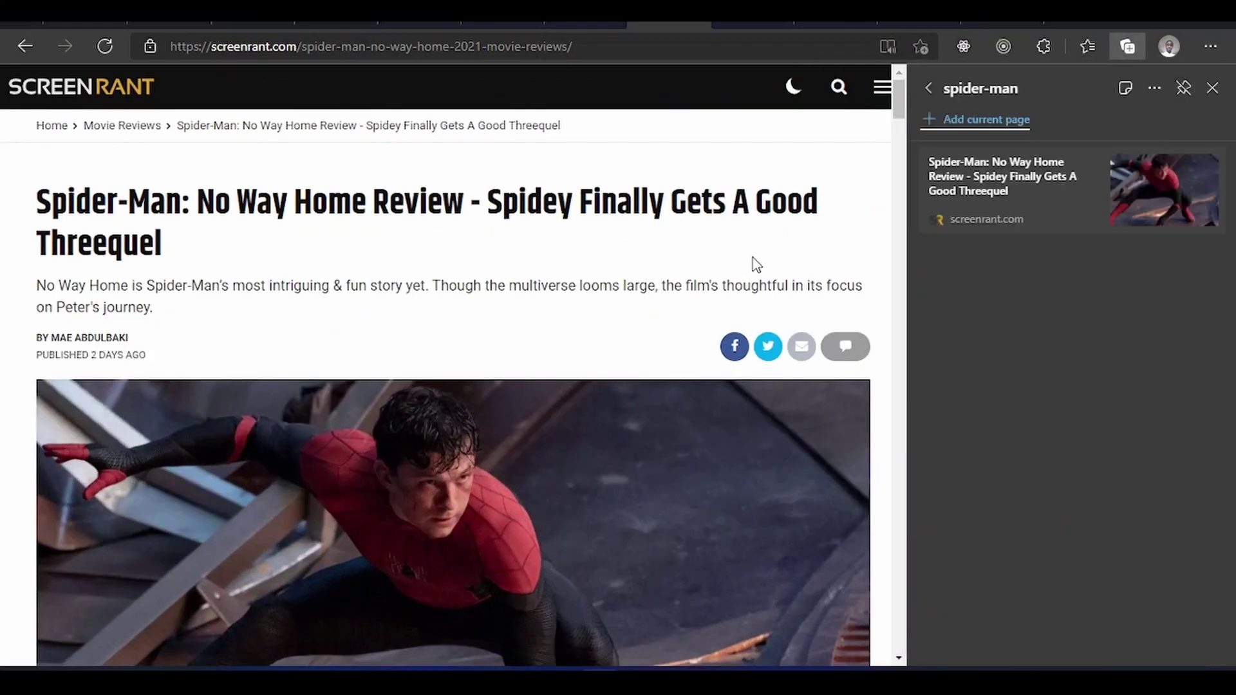
pyautogui.scroll(-2, 496, 314)
# Add the Spider-Man photo to the spider-man collection.
pyautogui.rightClick(428, 346)
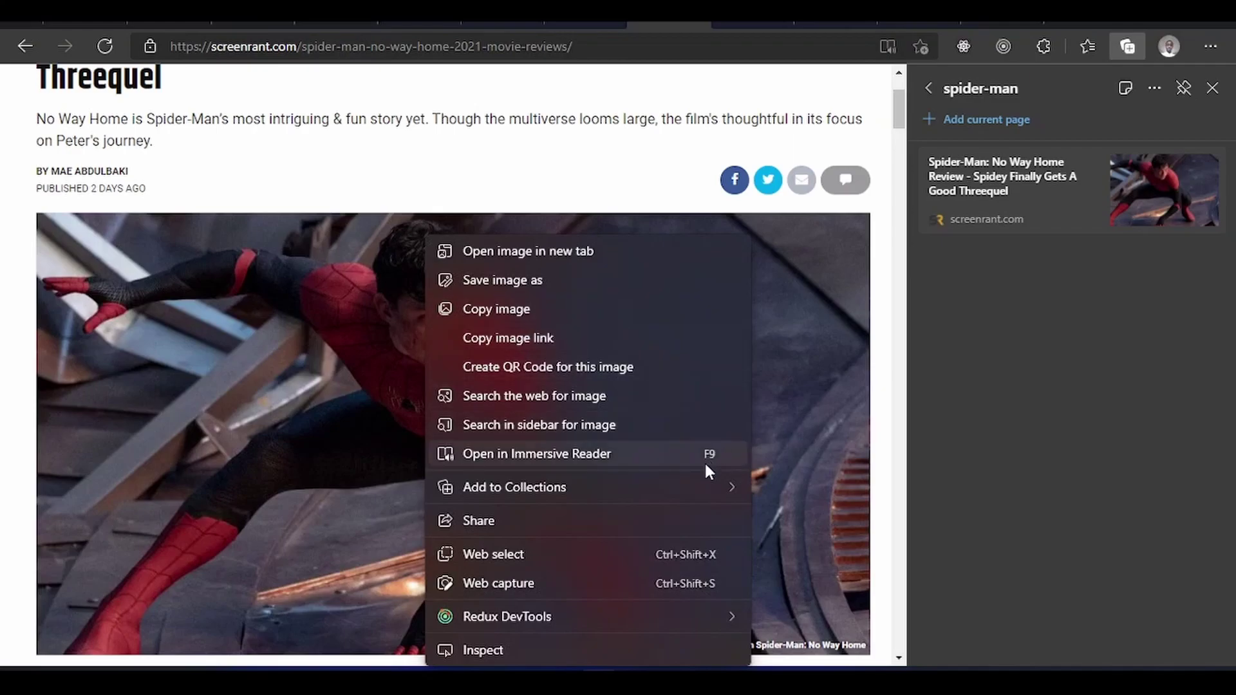
pyautogui.moveTo(685, 484)
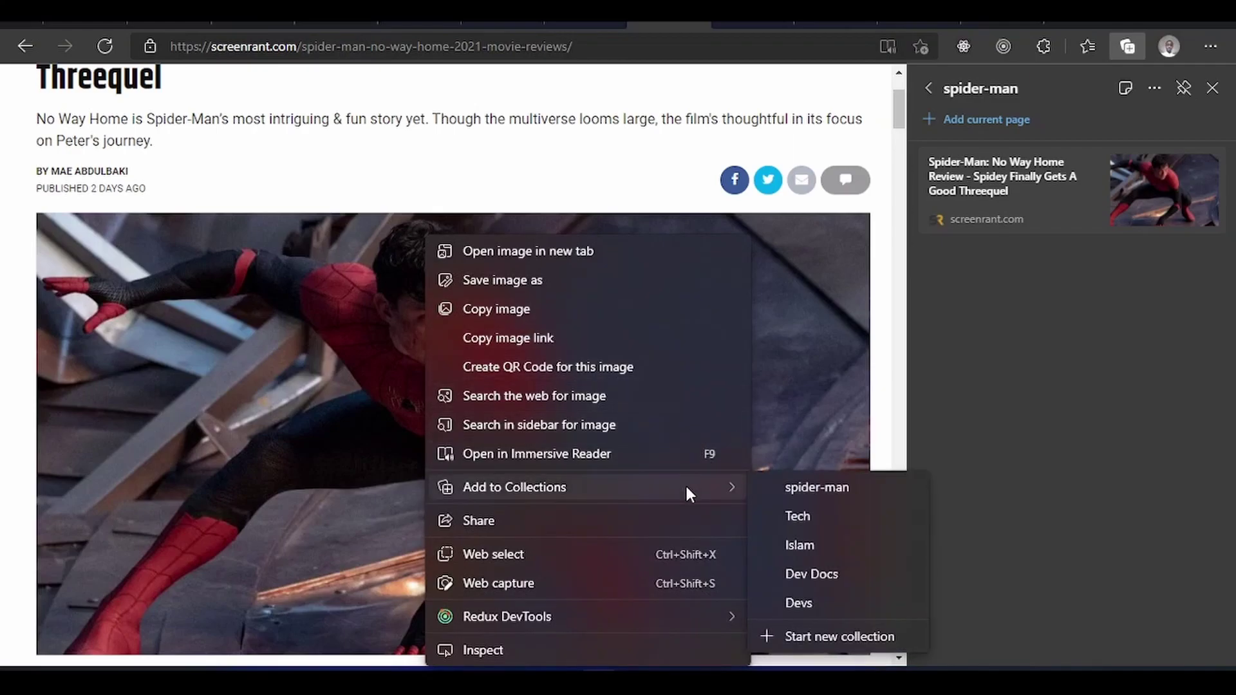
pyautogui.click(797, 490)
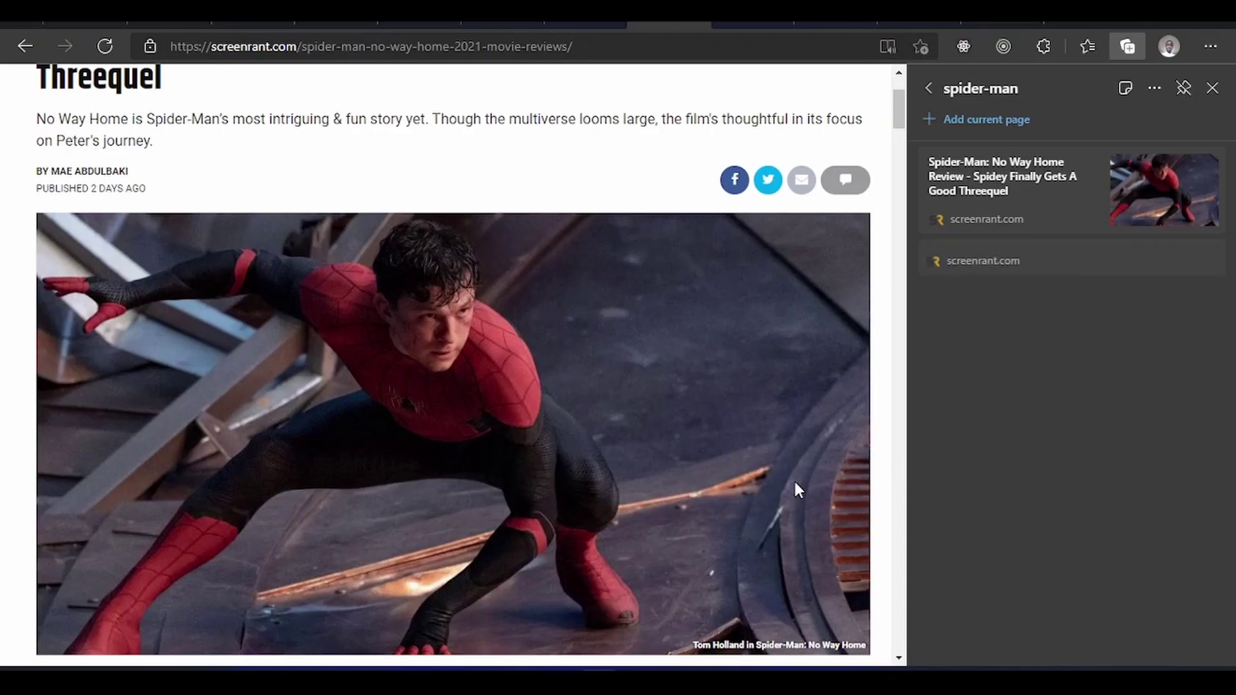
# Select the review's opening paragraph and add it to the spider-man collection.
pyautogui.scroll(-7, 790, 380)
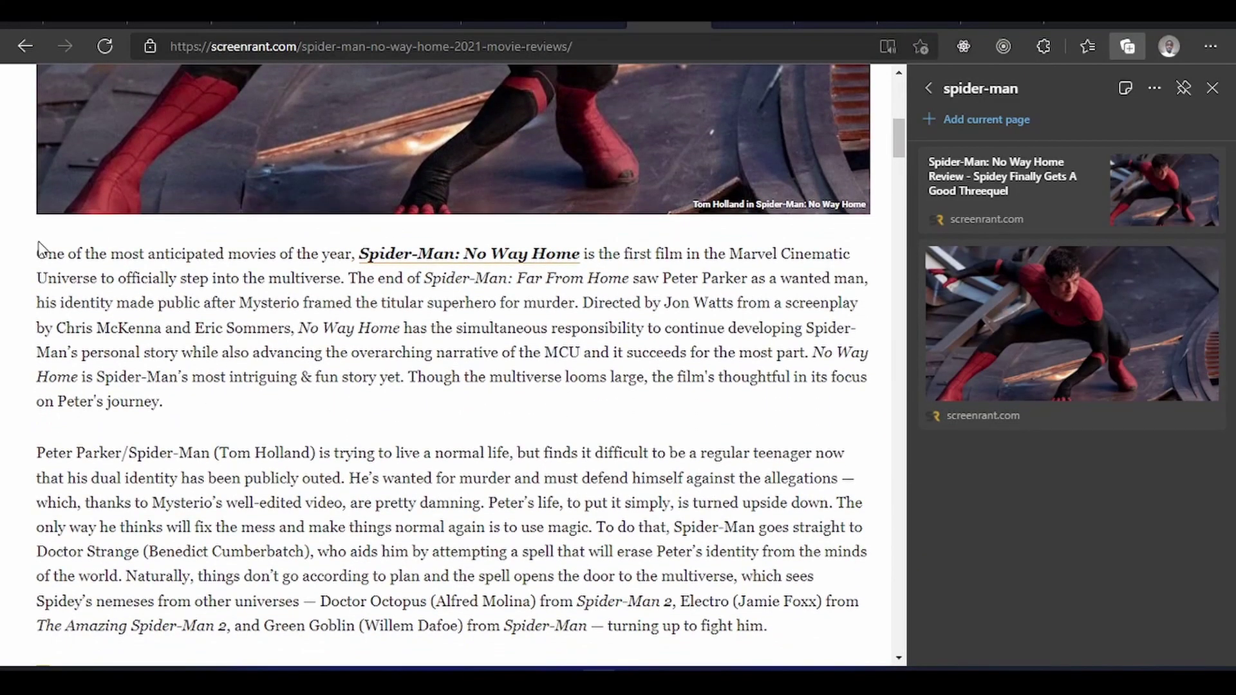
pyautogui.moveTo(37, 254); pyautogui.dragTo(294, 331)
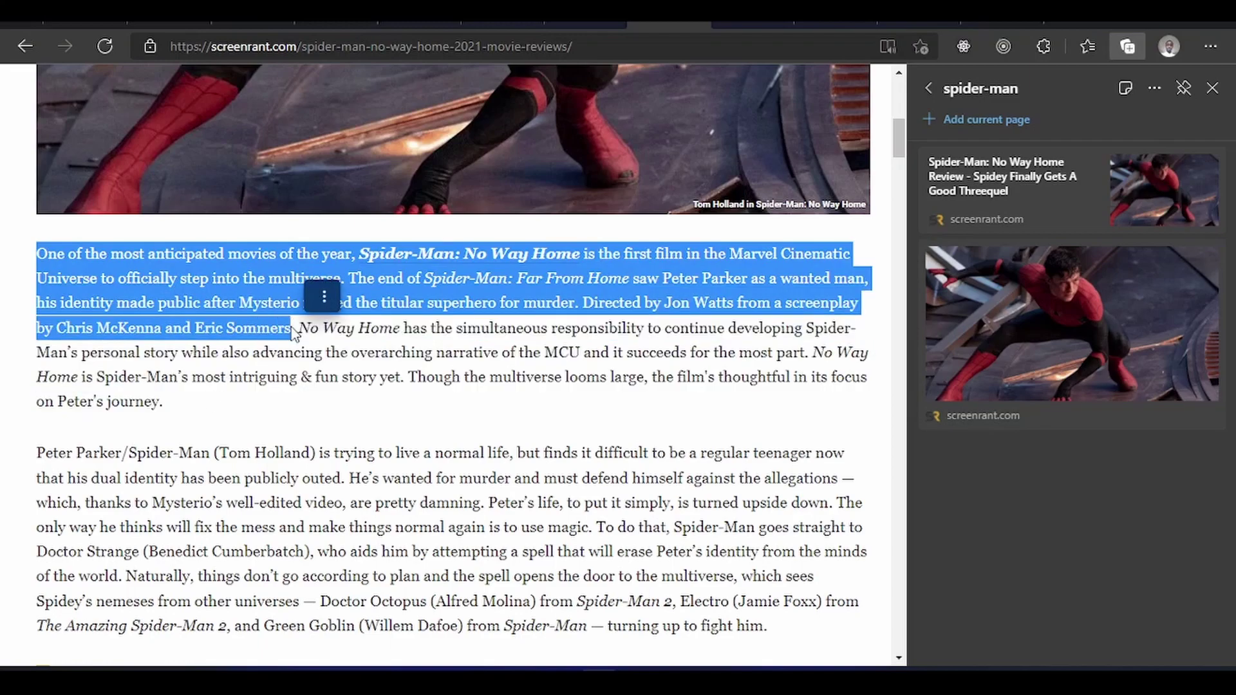
pyautogui.rightClick(249, 301)
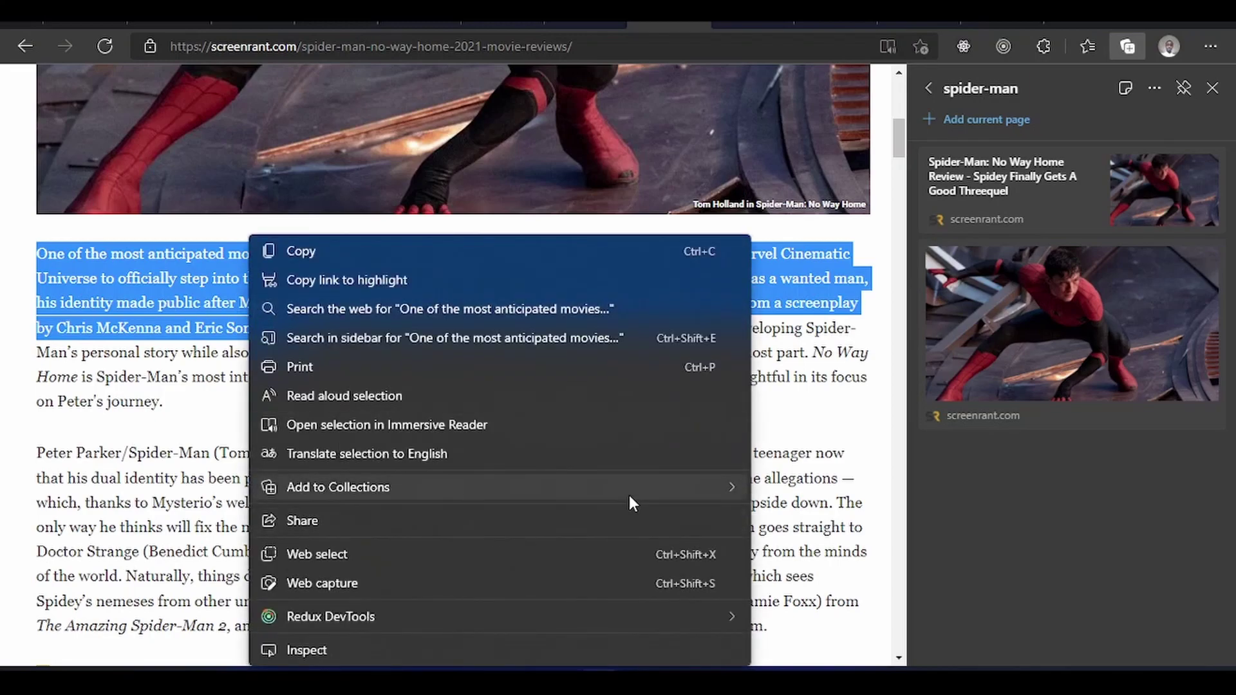
pyautogui.moveTo(635, 489)
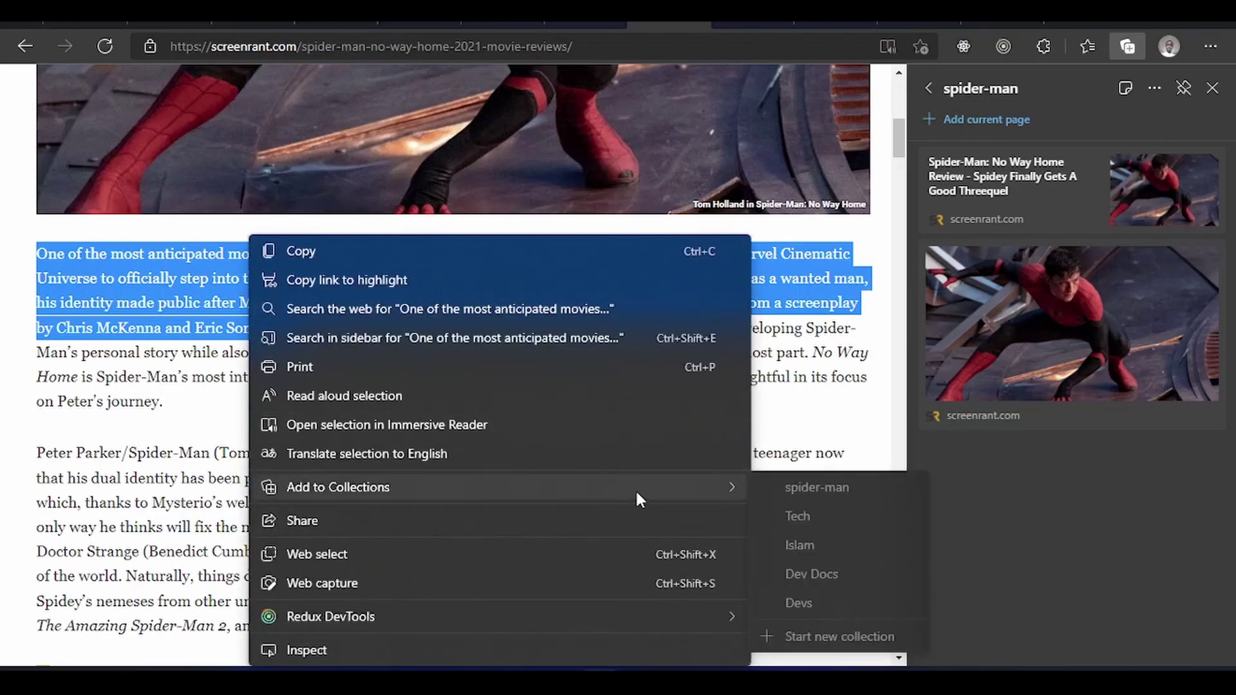
pyautogui.click(860, 489)
# Add the Doctor Octopus image further down the page to the spider-man collection.
pyautogui.scroll(-4, 761, 486)
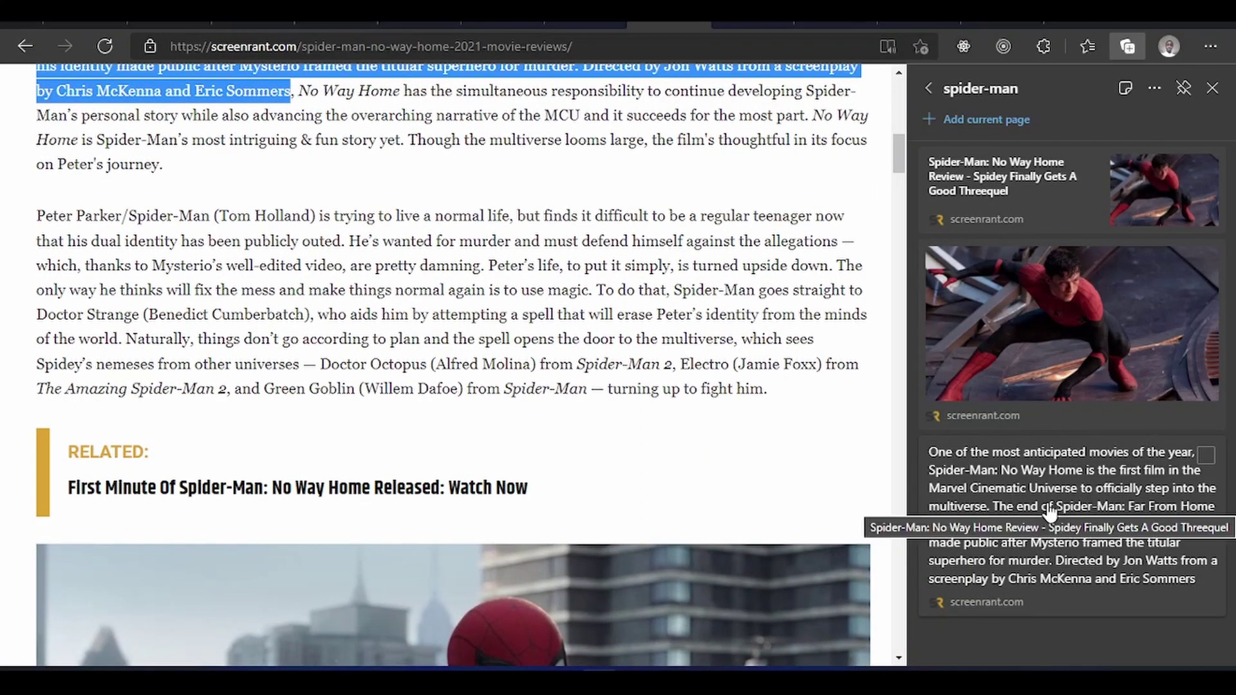
pyautogui.scroll(-20, 676, 465)
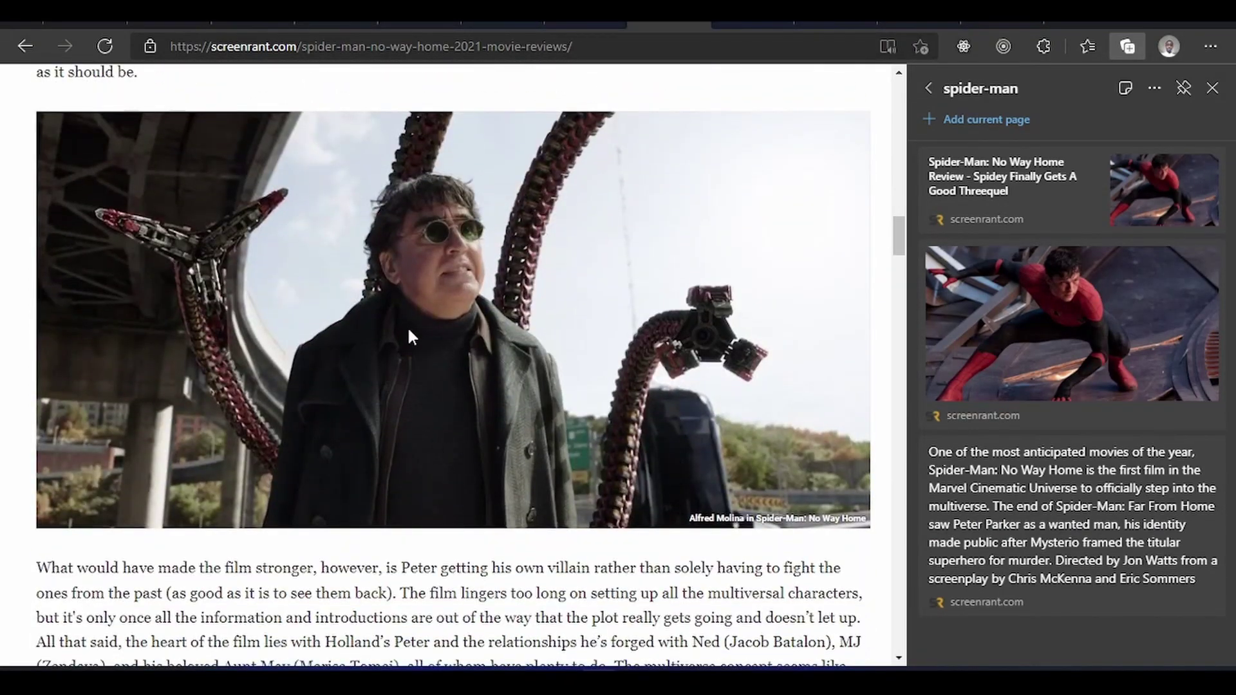
pyautogui.rightClick(408, 334)
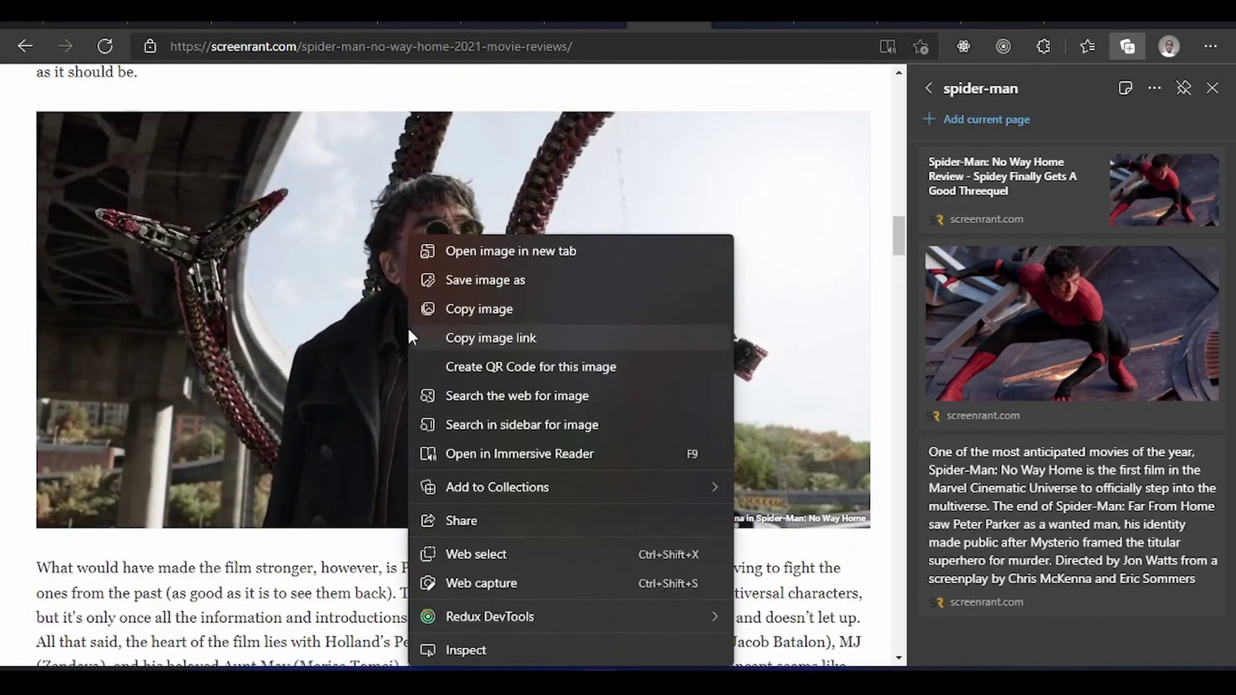
pyautogui.click(242, 549)
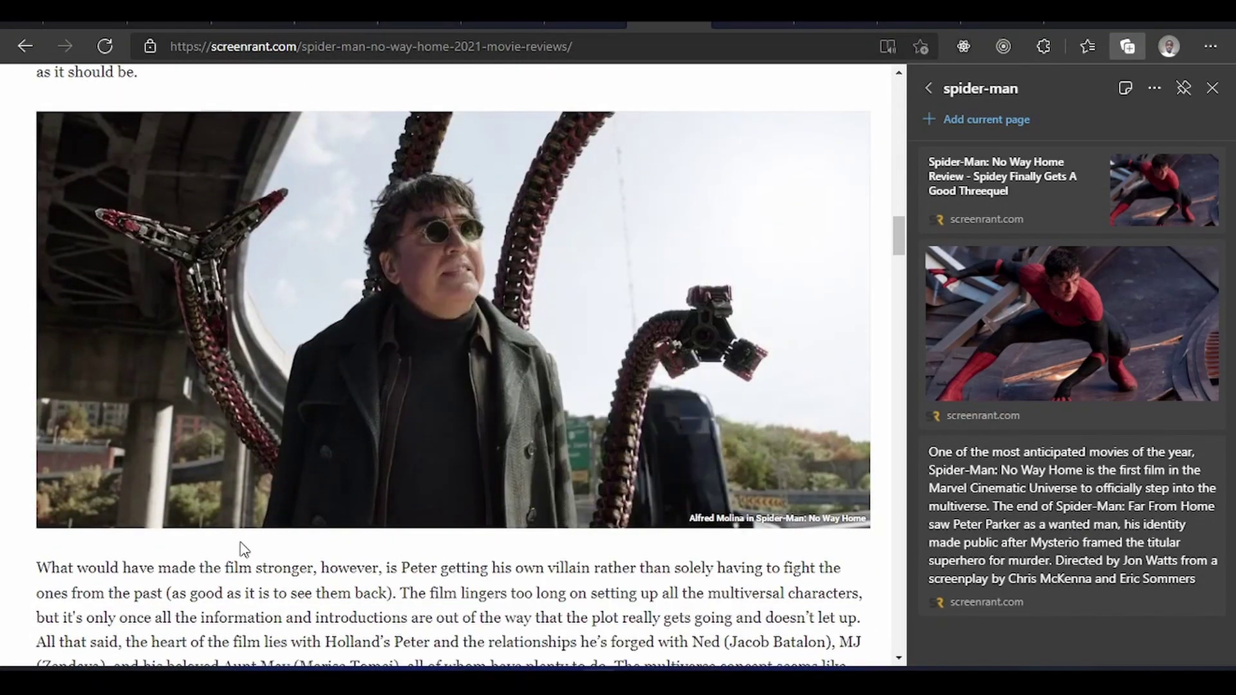
pyautogui.rightClick(375, 245)
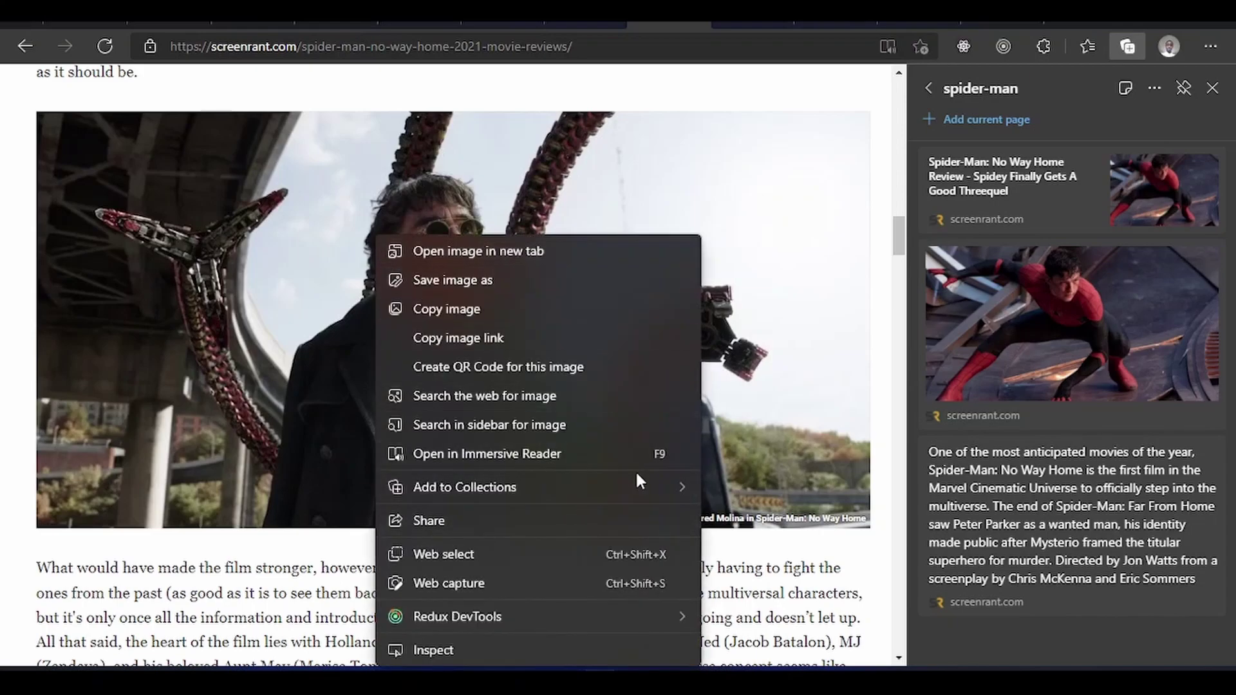
pyautogui.moveTo(638, 479)
pyautogui.click(766, 491)
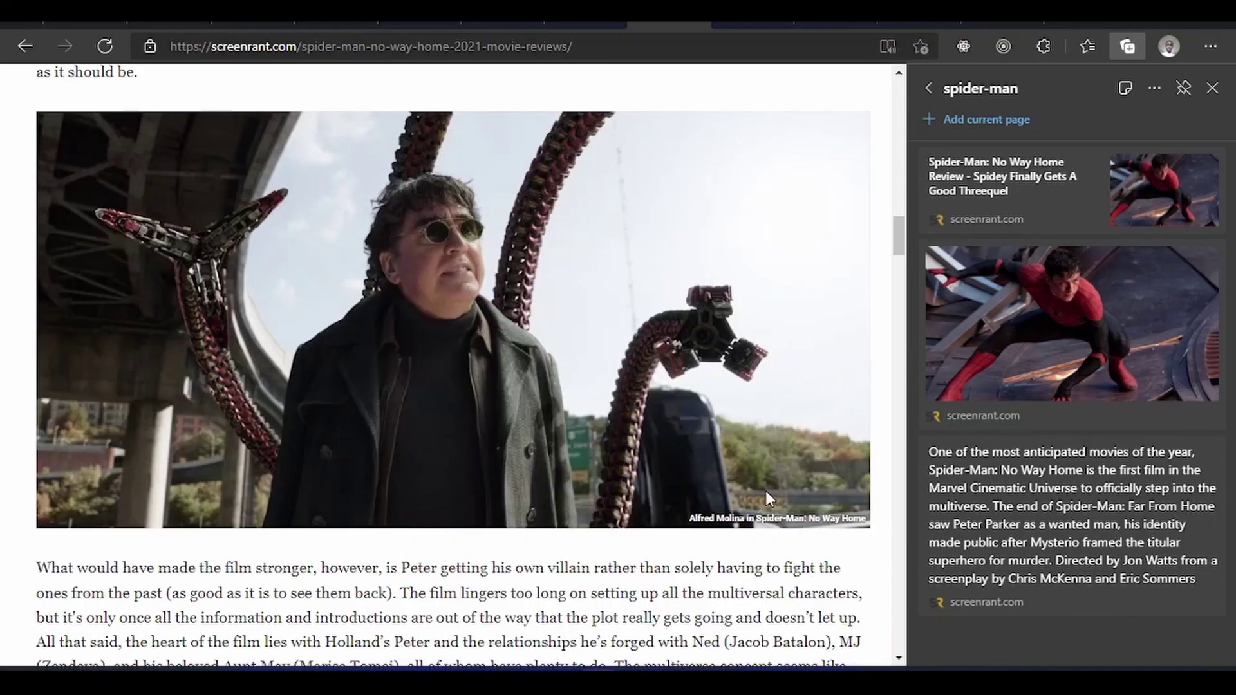
pyautogui.scroll(-2, 1144, 426)
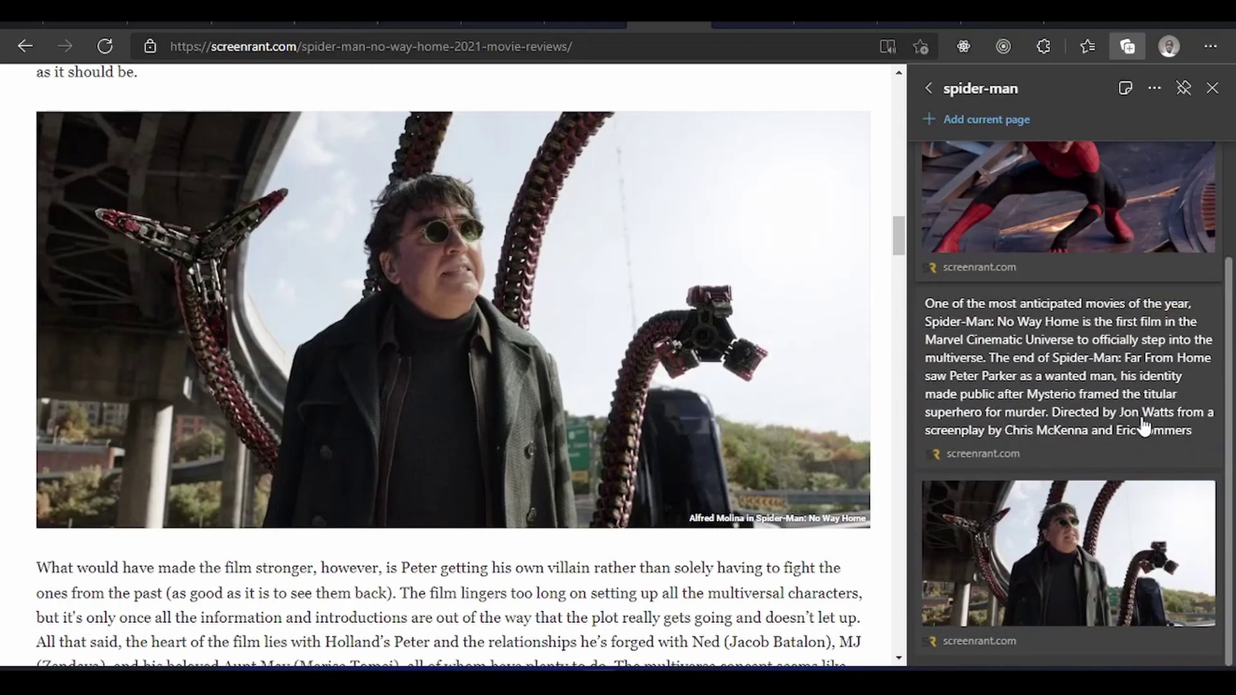
pyautogui.scroll(2, 1143, 427)
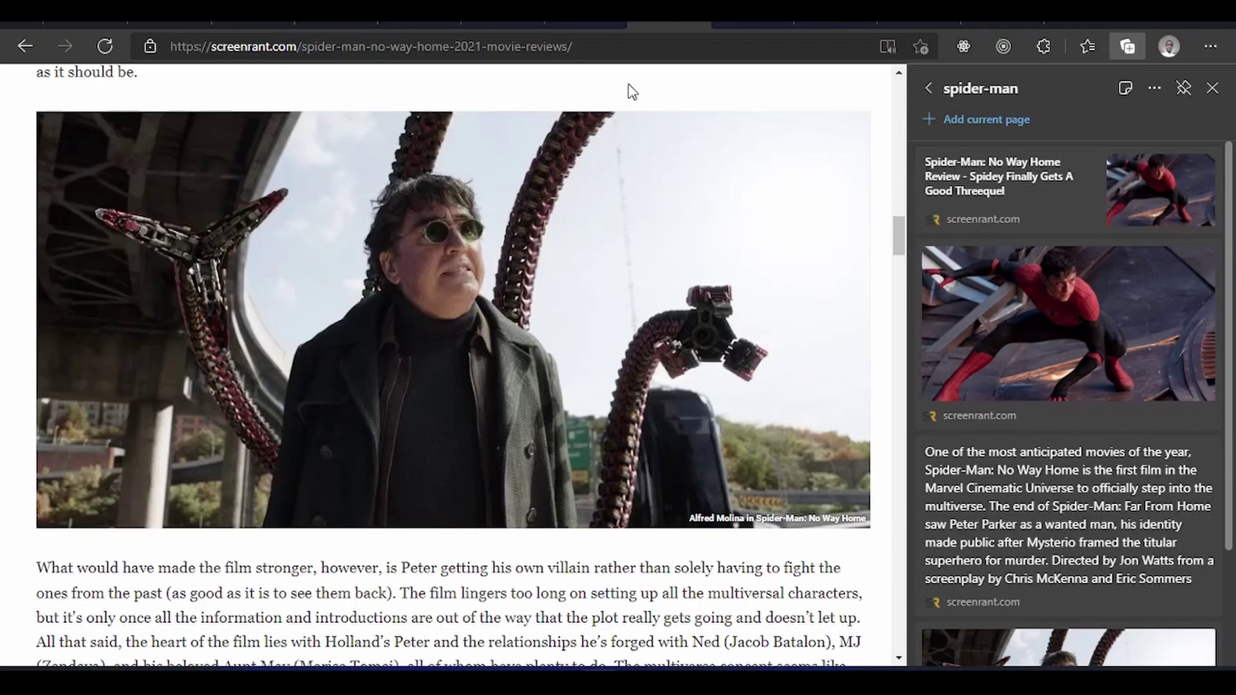
# Unpin and close the Collections pane, then turn on vertical tabs.
pyautogui.click(1183, 88)
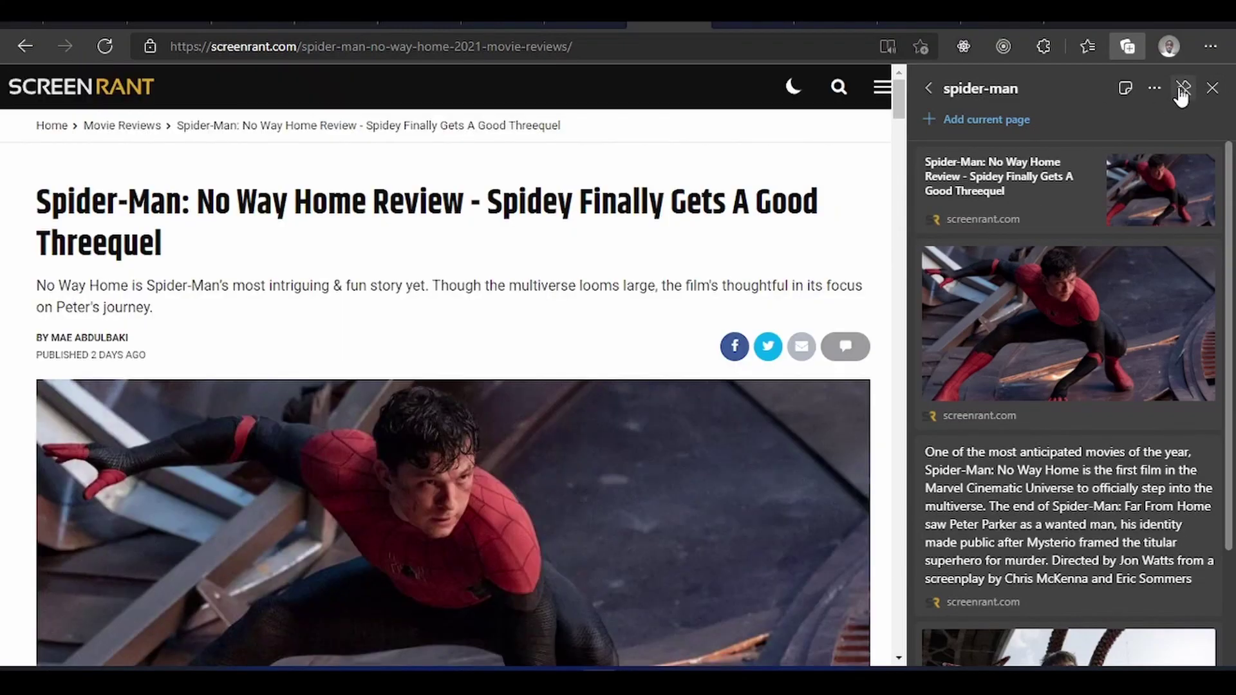
pyautogui.click(736, 182)
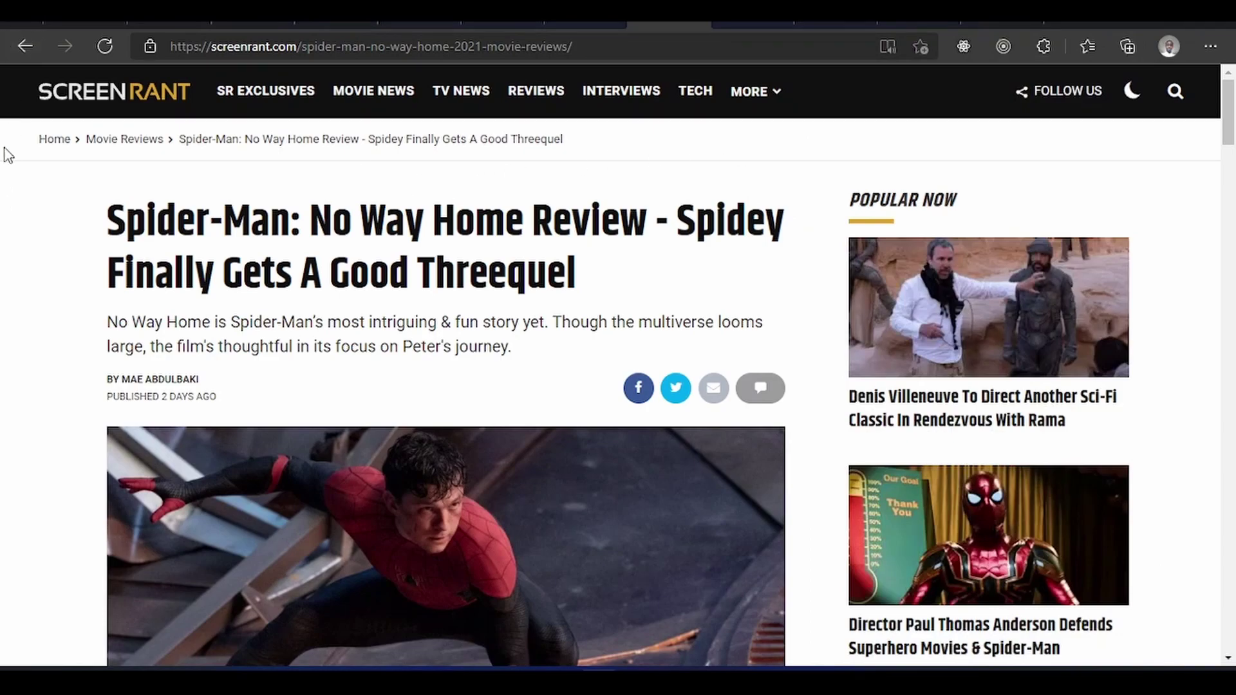
pyautogui.click(22, 22)
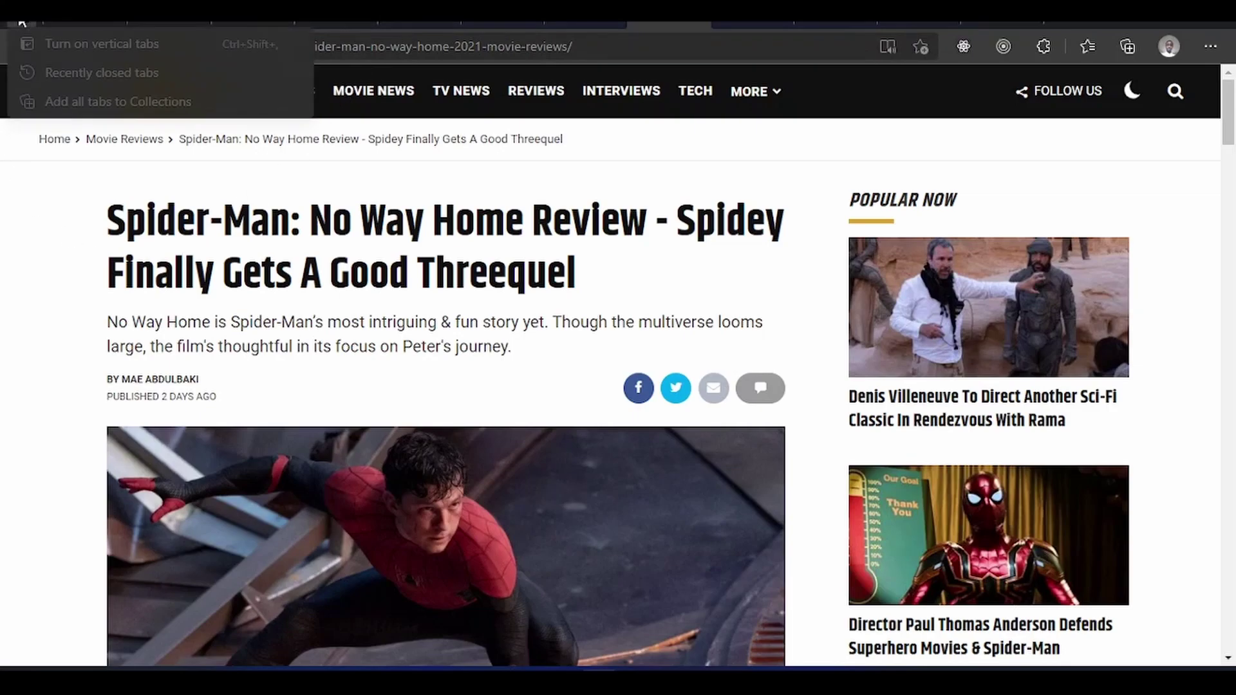
pyautogui.click(41, 40)
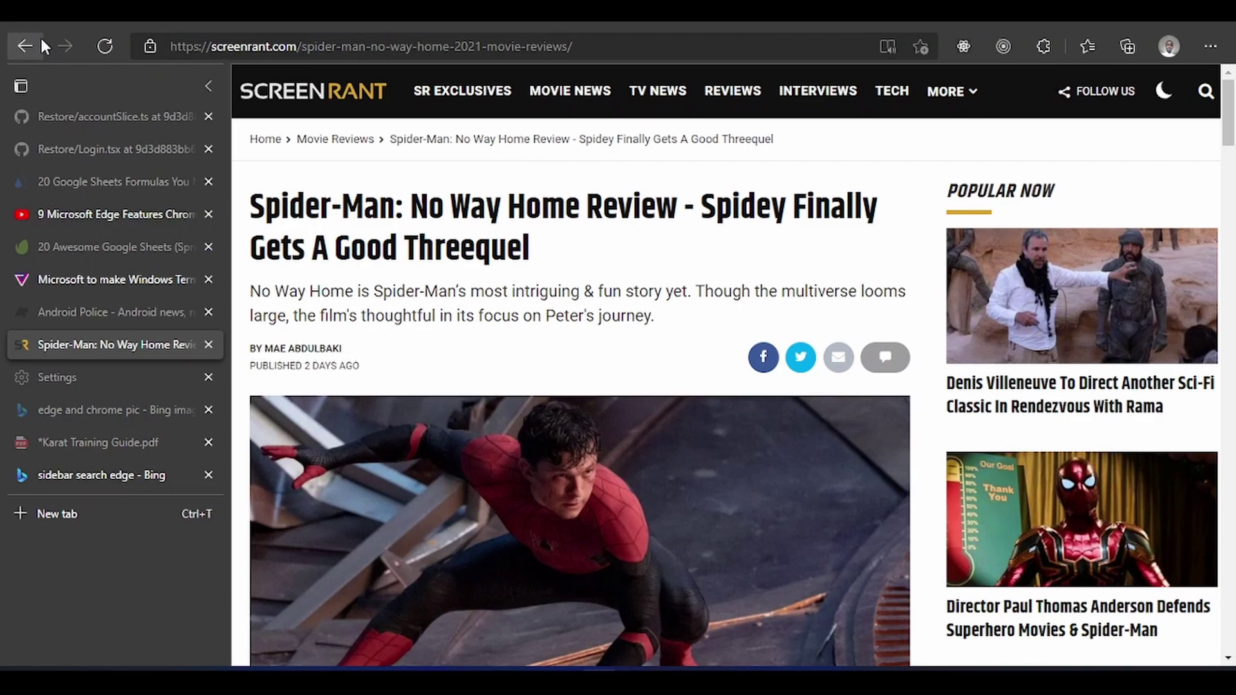
# Bring up the context menu for the Spider-Man review tab in the vertical list.
pyautogui.rightClick(77, 346)
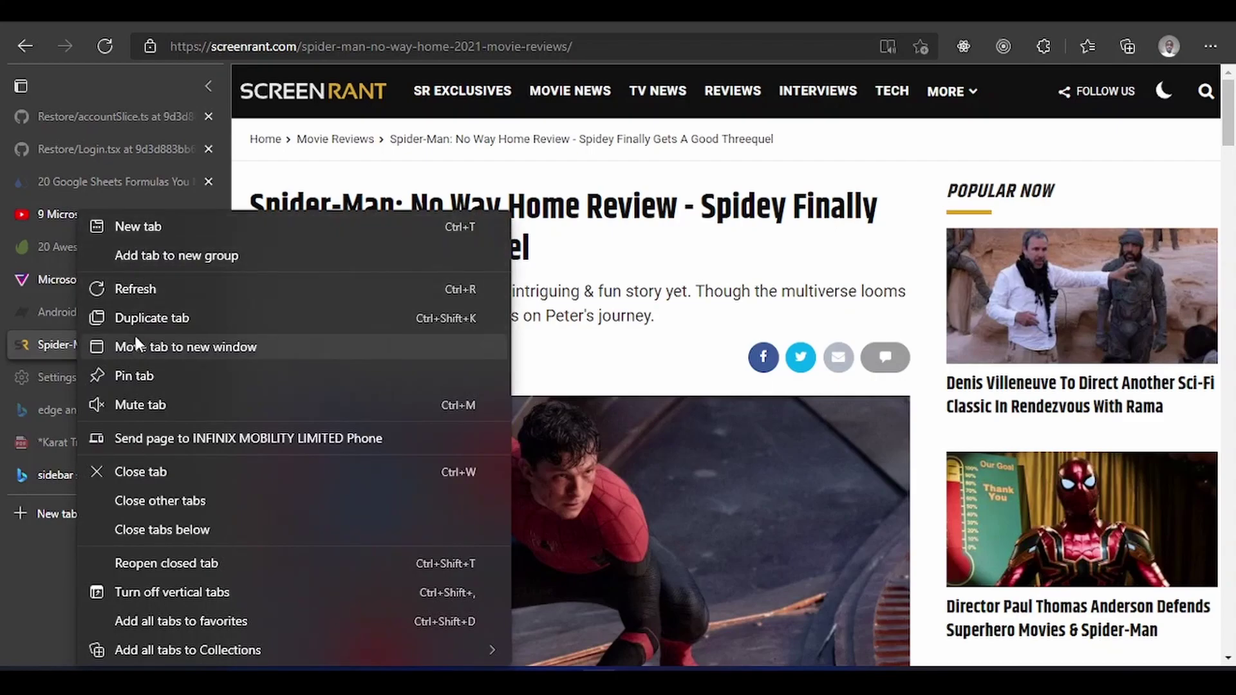
pyautogui.click(21, 310)
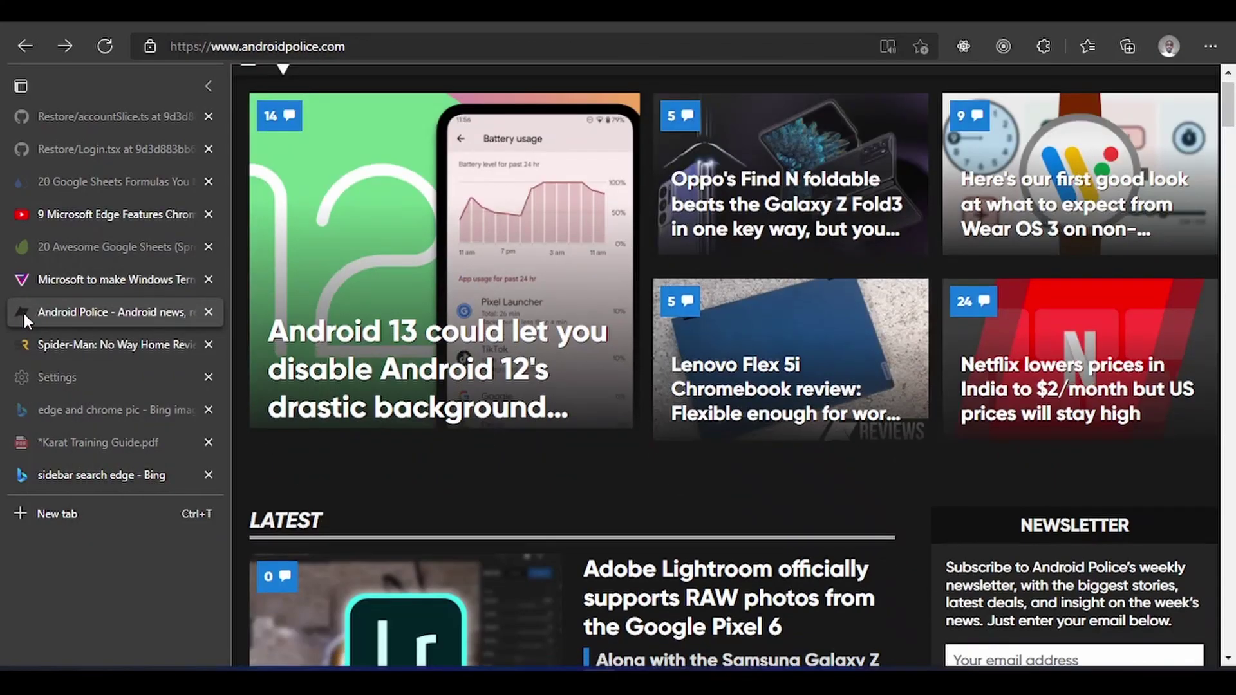
pyautogui.click(44, 345)
pyautogui.rightClick(44, 345)
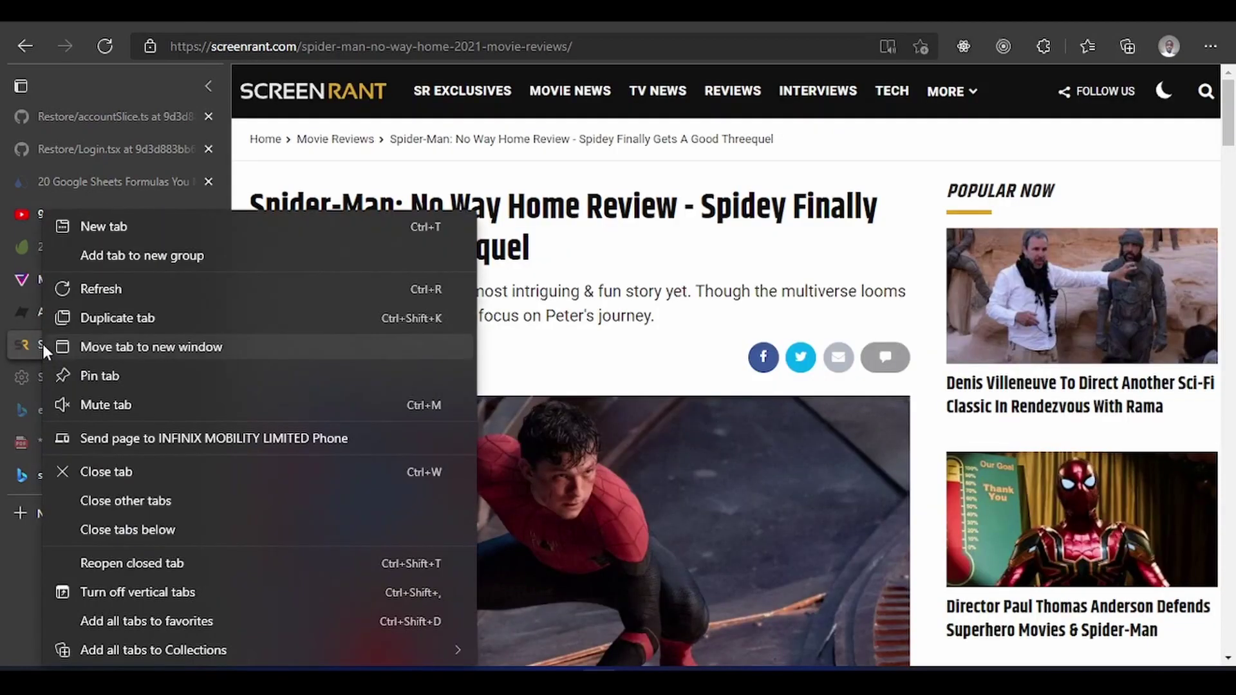
# Put the Spider-Man review tab into a new tab group named 'new tab'.
pyautogui.click(137, 257)
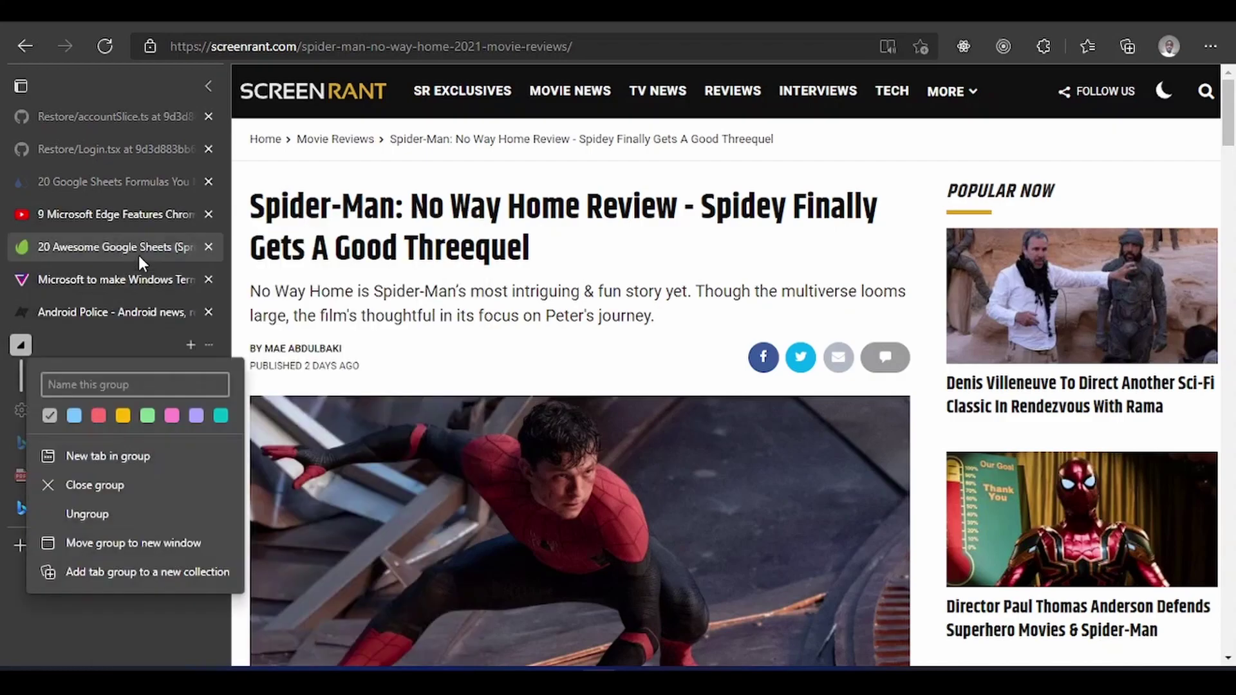
pyautogui.write('new ')
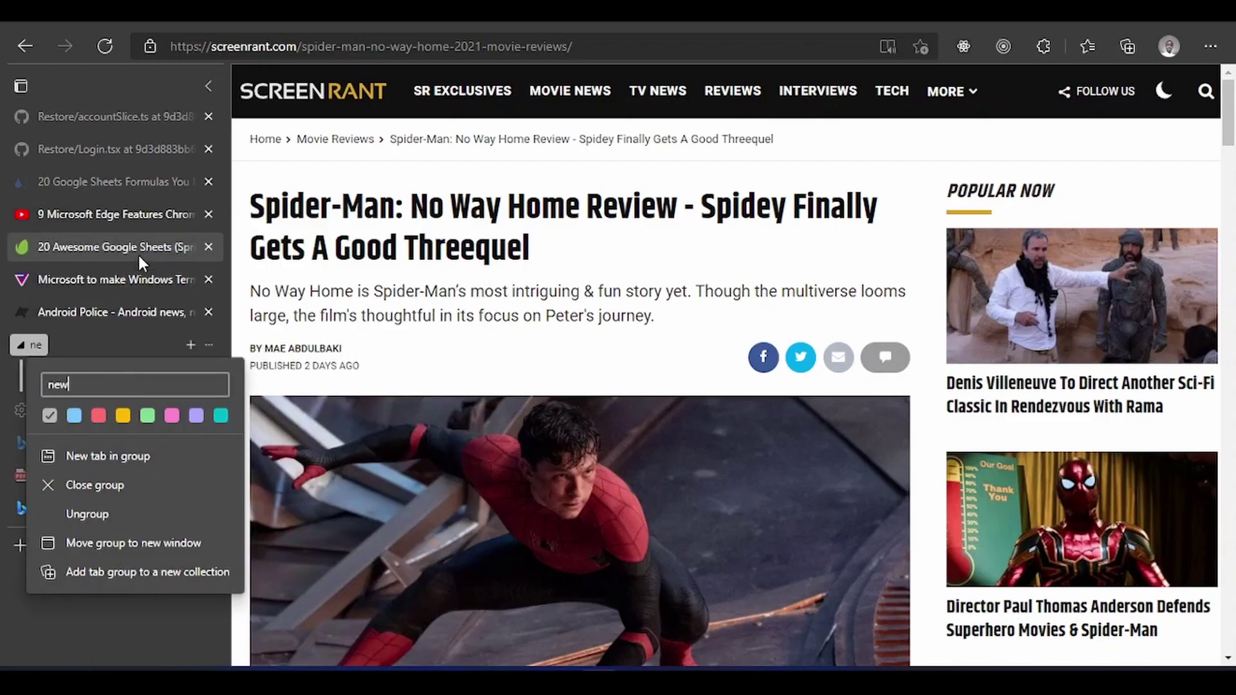
pyautogui.write('tab')
pyautogui.press('Return')
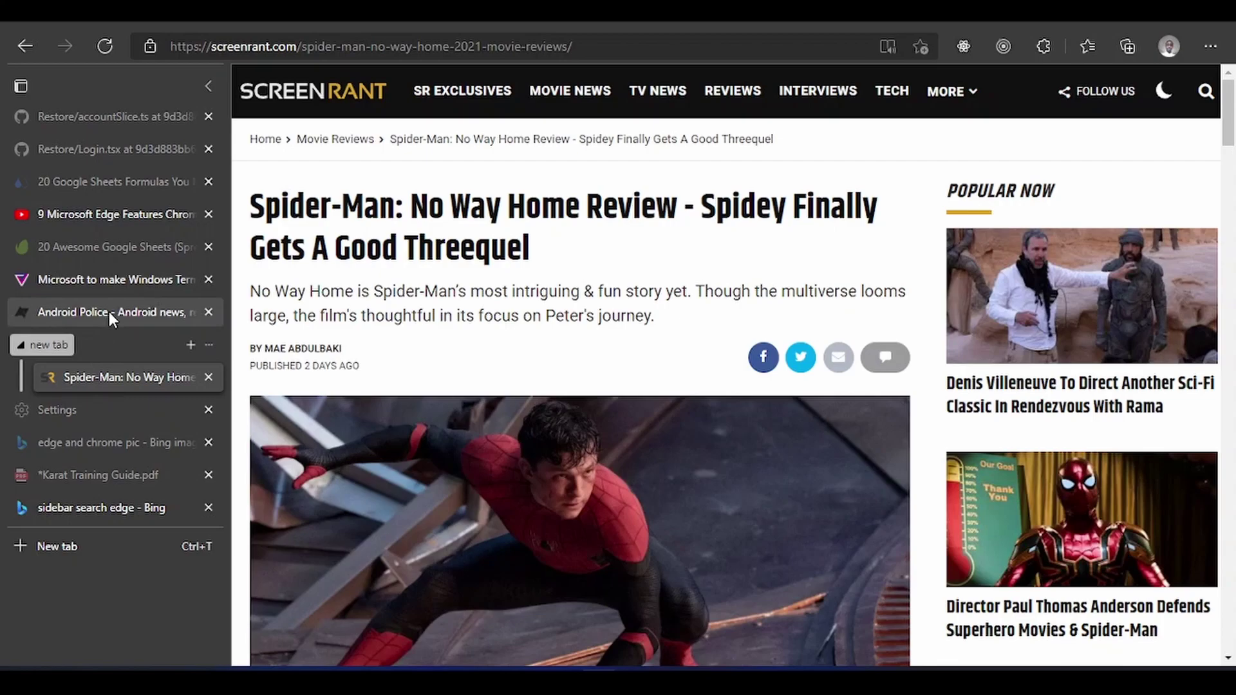
# Move Android Police below the group and duplicate the Spider-Man review tab.
pyautogui.moveTo(110, 312); pyautogui.dragTo(109, 380)
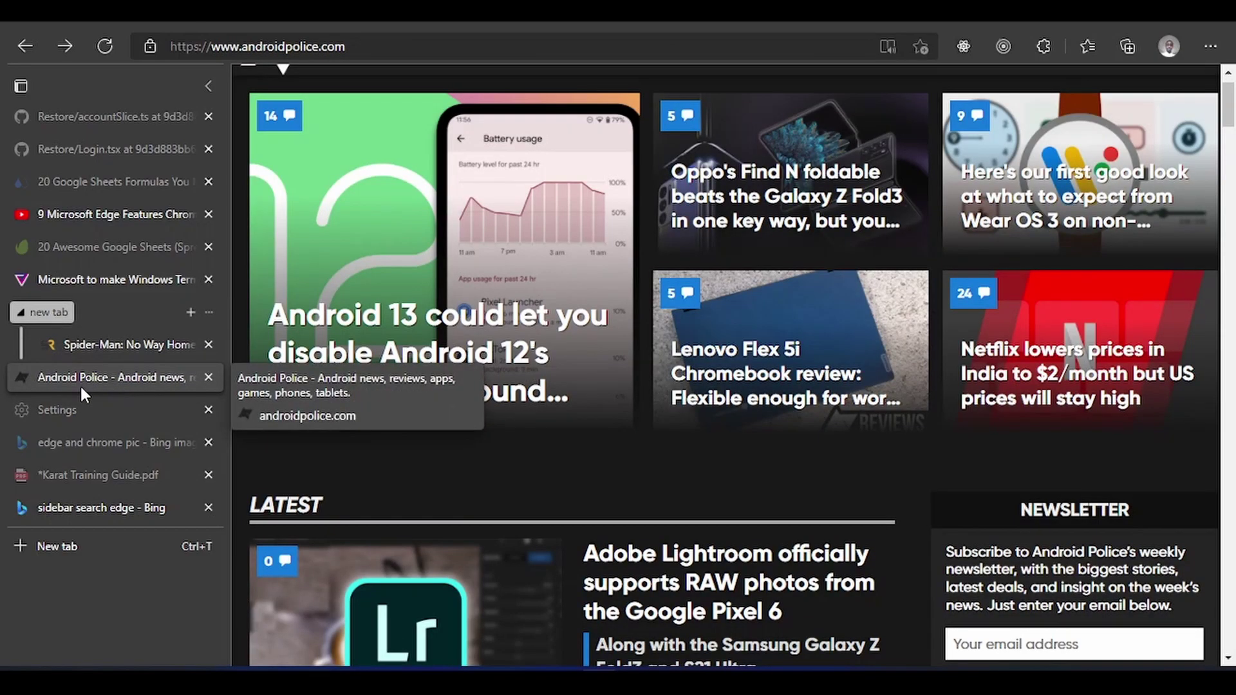
pyautogui.rightClick(67, 337)
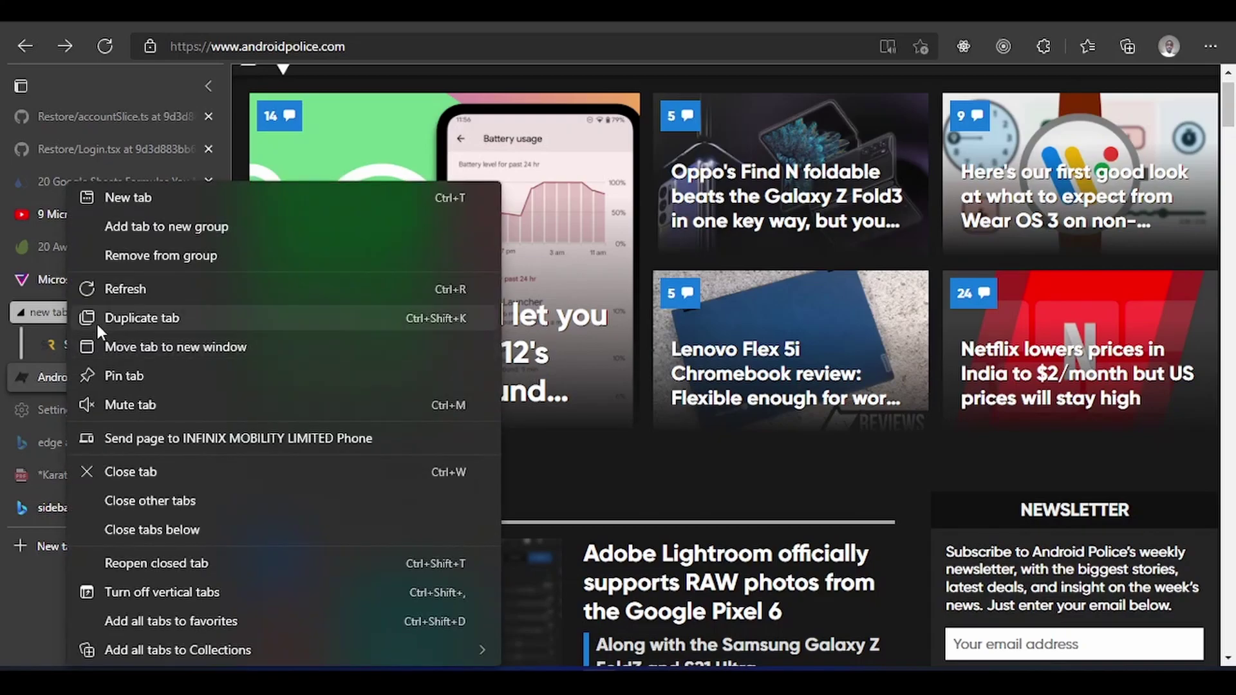
pyautogui.click(122, 316)
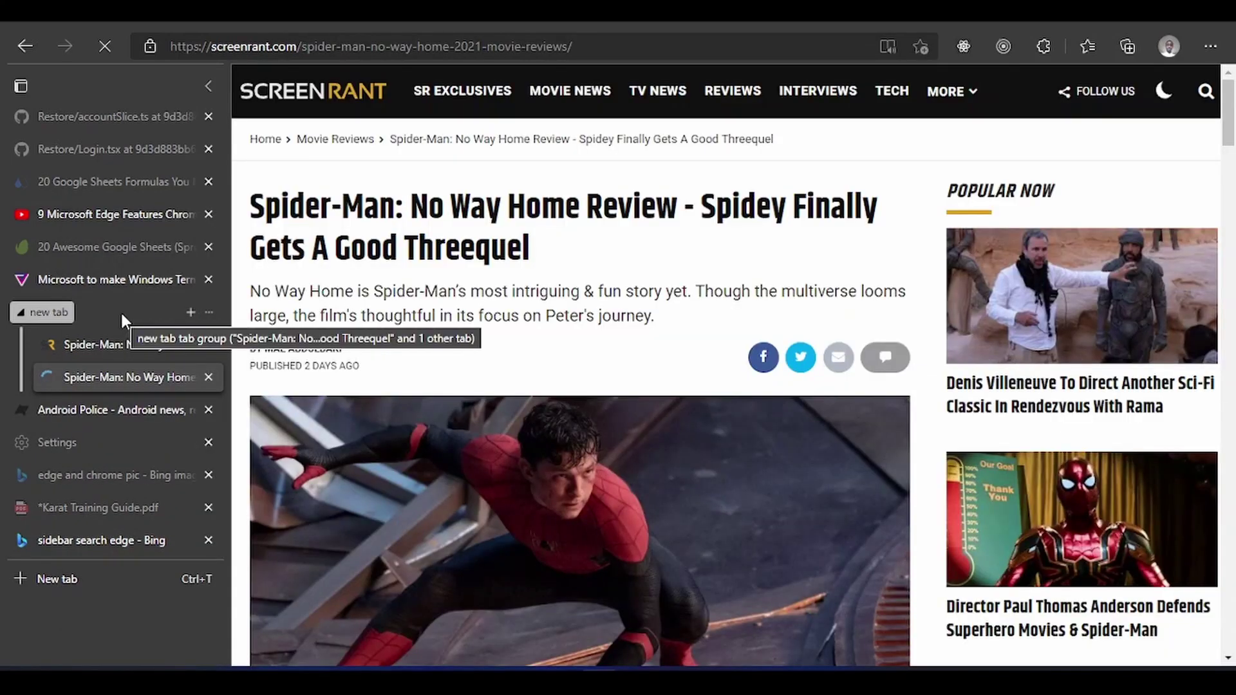
# Collapse and re-expand the 'new tab' group, then shrink the tab pane to icons.
pyautogui.click(20, 312)
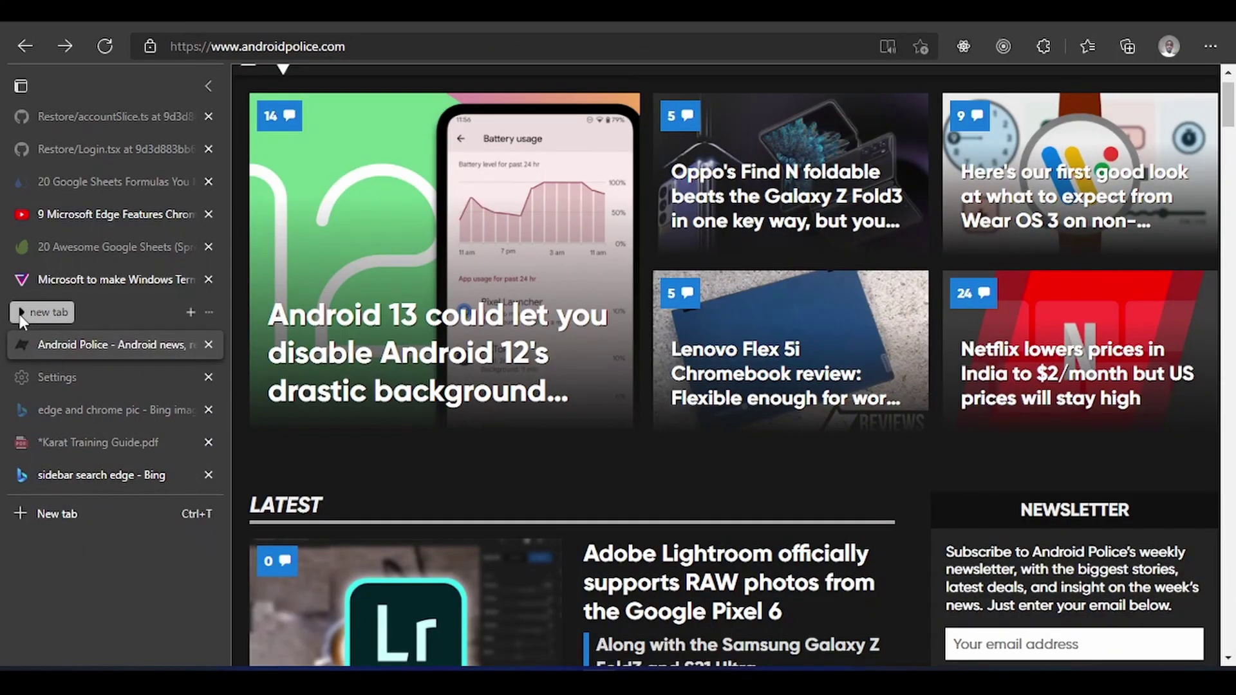
pyautogui.click(19, 313)
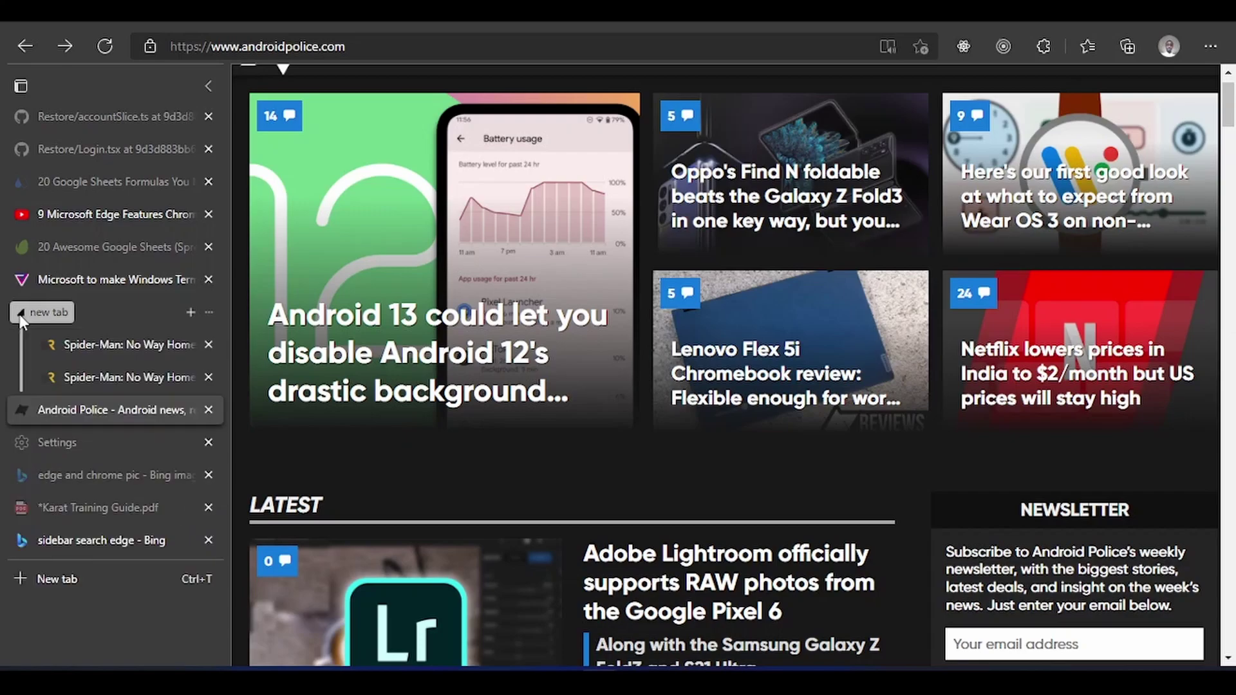
pyautogui.click(206, 85)
# Turn off vertical tabs from the tab actions menu so tabs run across the top.
pyautogui.moveTo(22, 86)
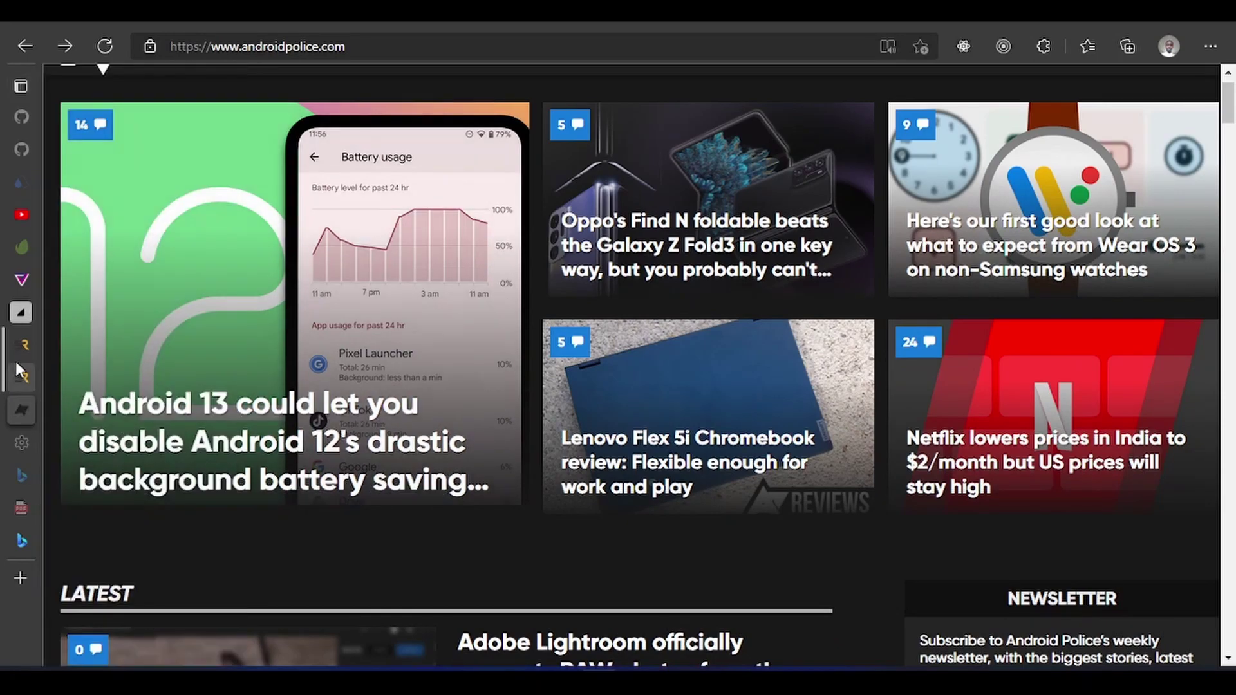
pyautogui.moveTo(20, 354)
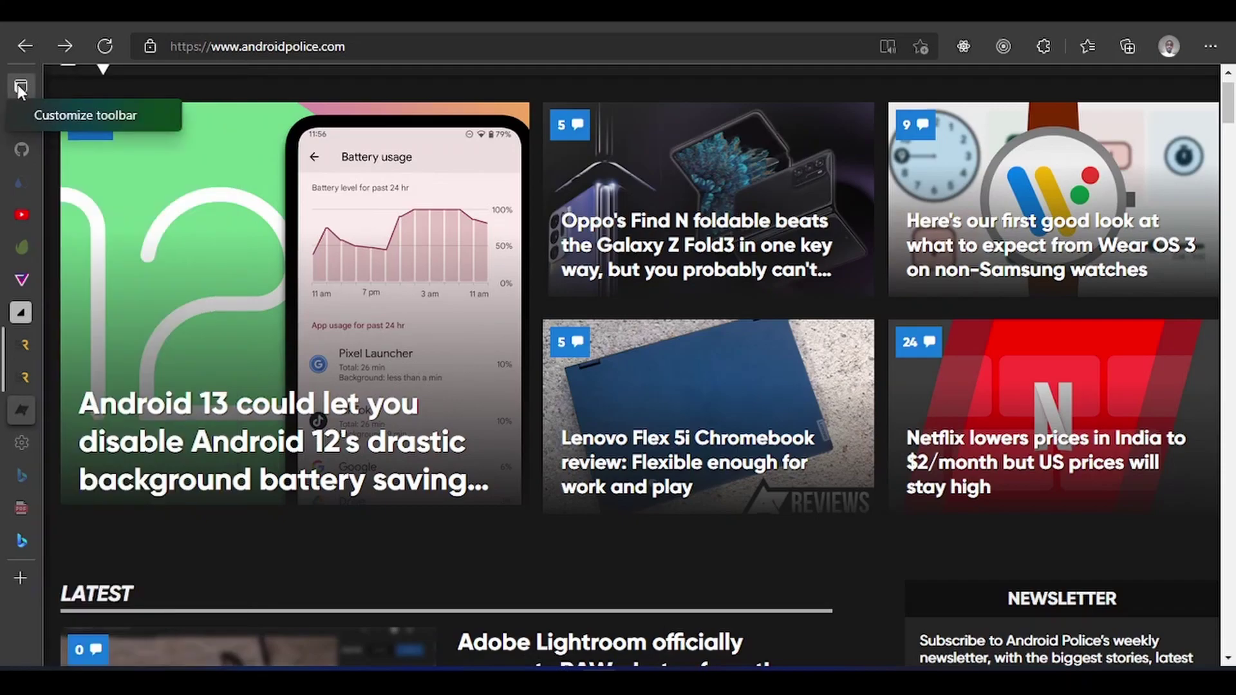
pyautogui.click(20, 88)
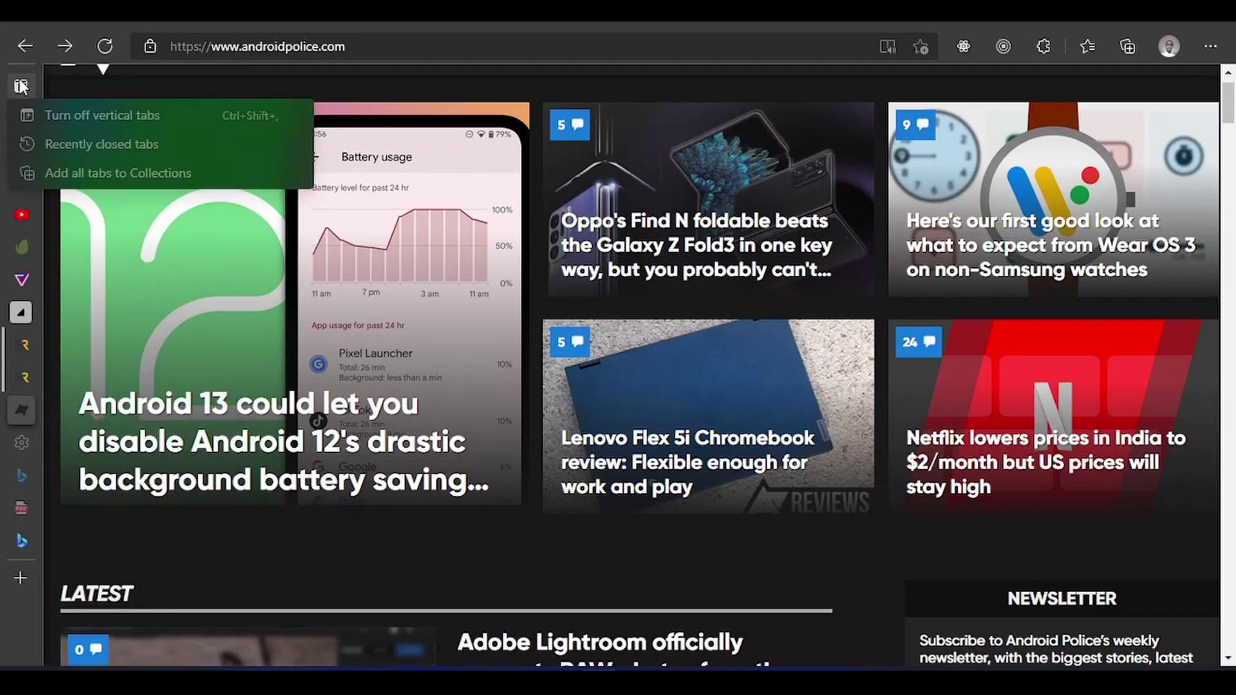
pyautogui.click(37, 114)
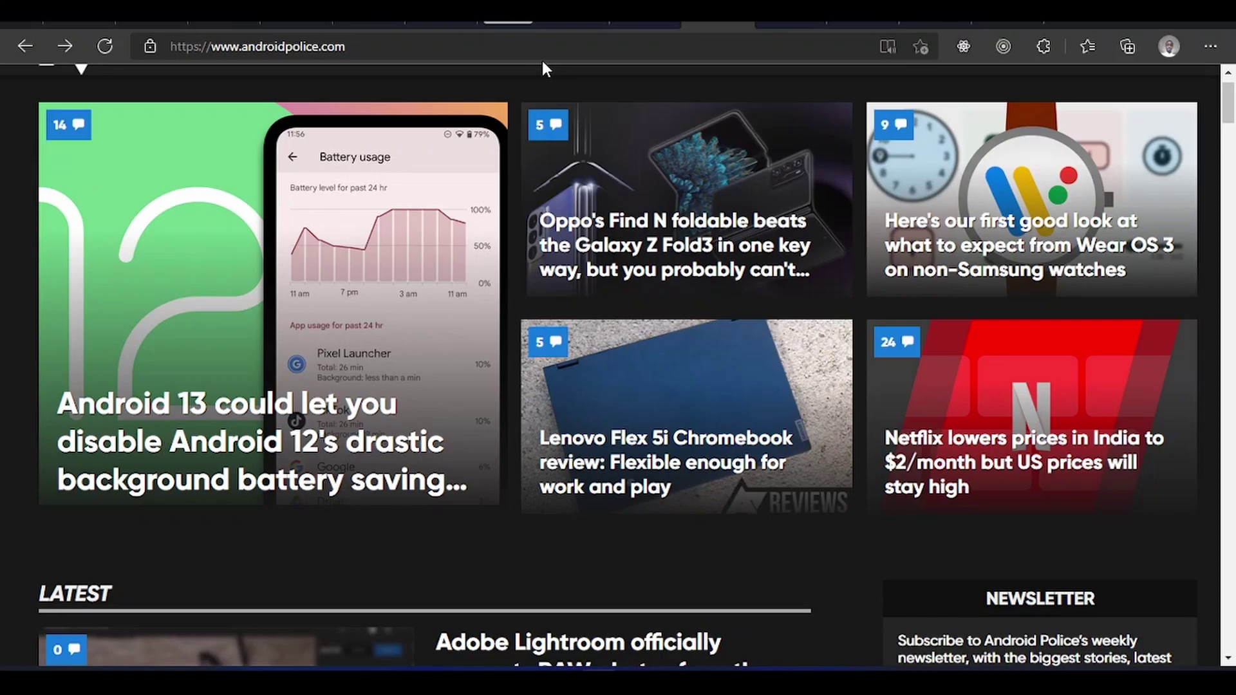
# Switch to the Settings tab and scroll System and performance down to Optimize Performance.
pyautogui.click(1212, 49)
pyautogui.click(1211, 49)
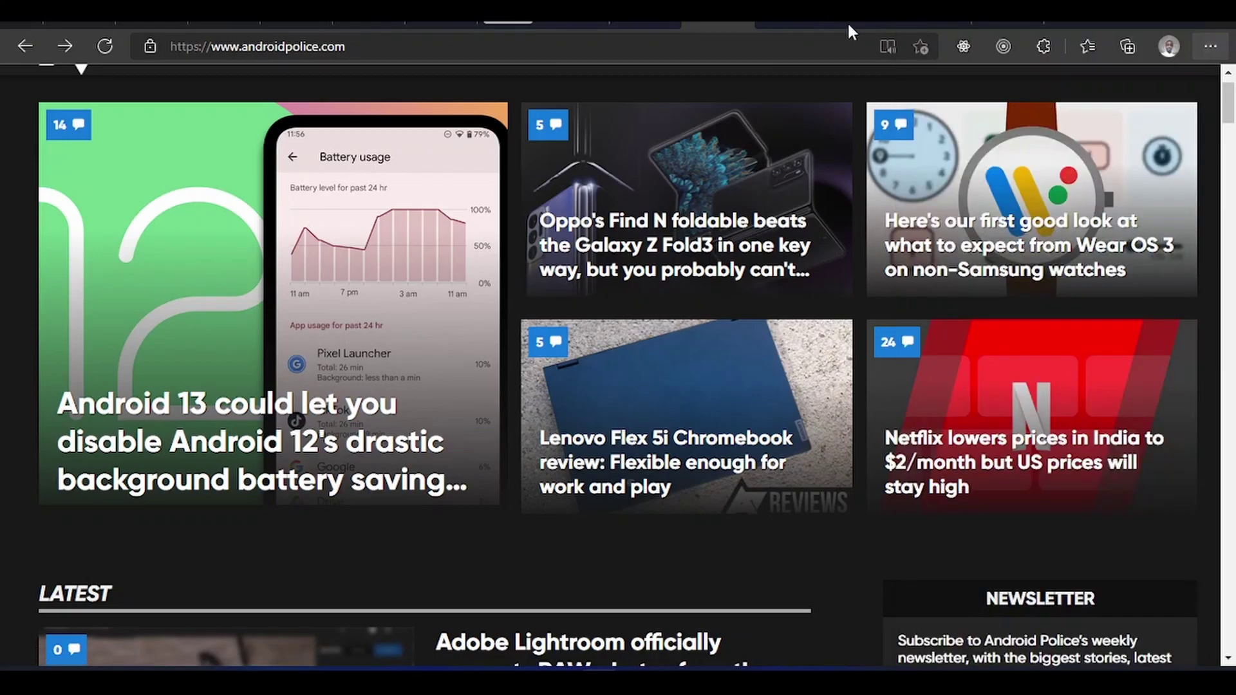
pyautogui.click(802, 24)
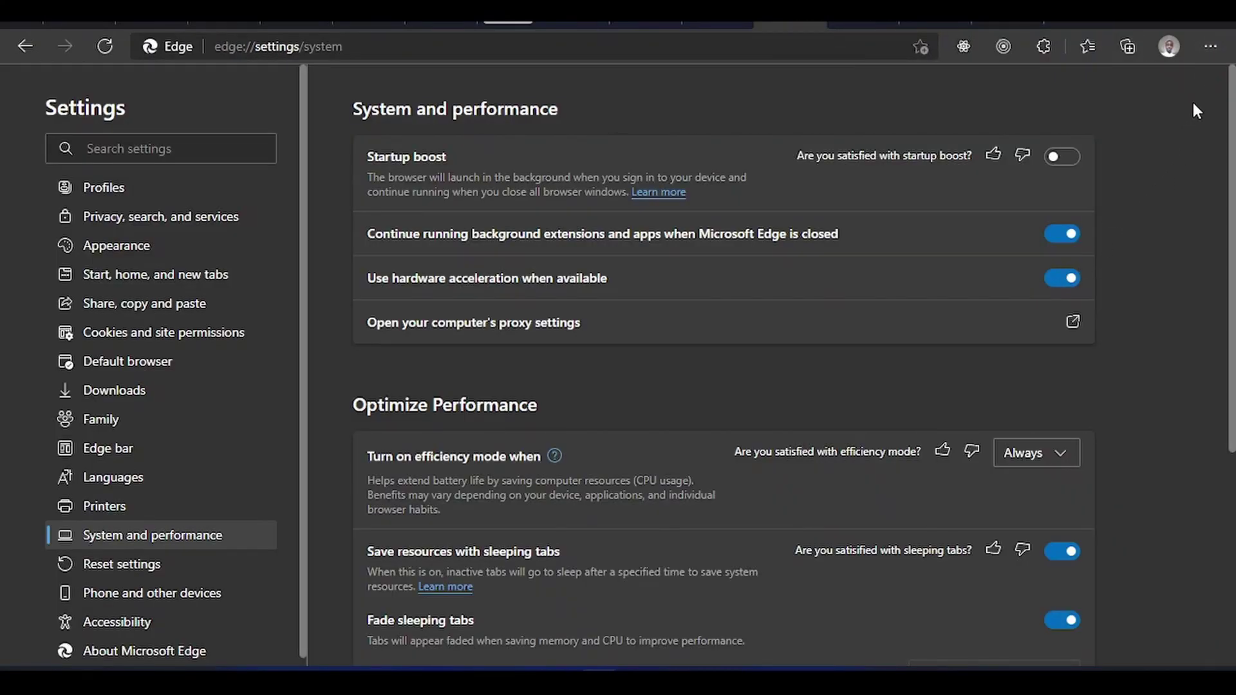
pyautogui.click(1209, 45)
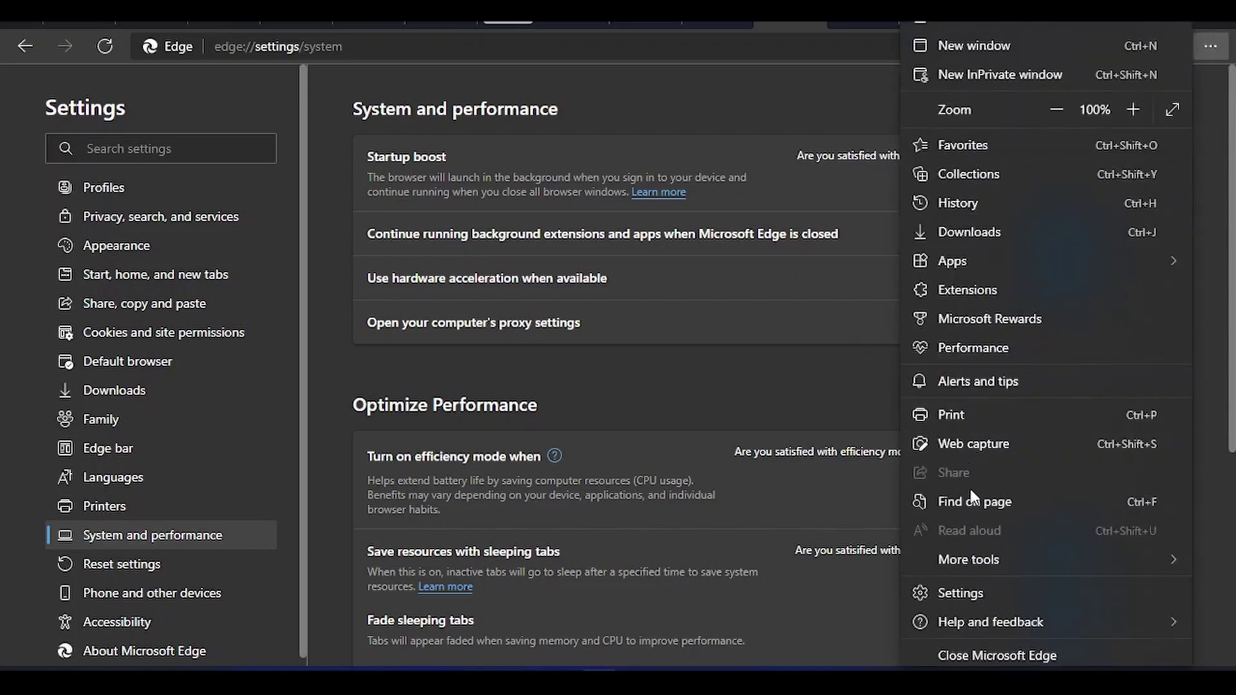
pyautogui.click(602, 364)
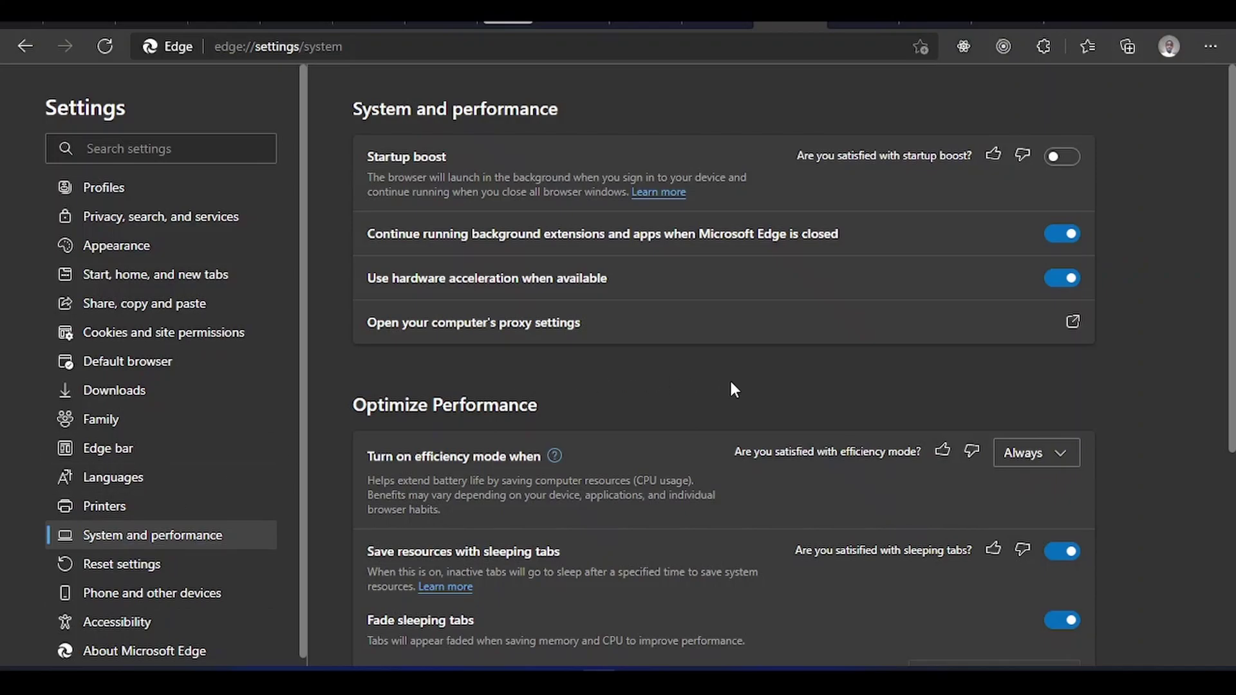
pyautogui.scroll(-5, 732, 384)
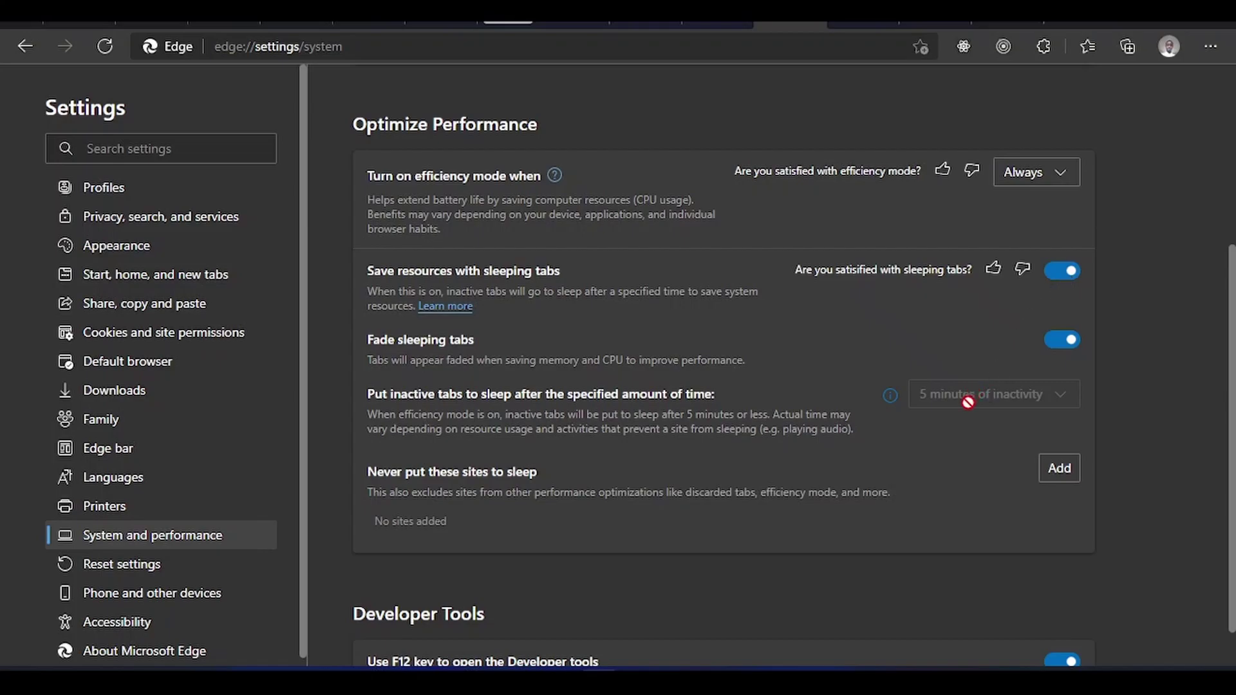
# Set efficiency mode to Never, review the tab sleep durations, and toggle Fade sleeping tabs off and on.
pyautogui.click(1049, 172)
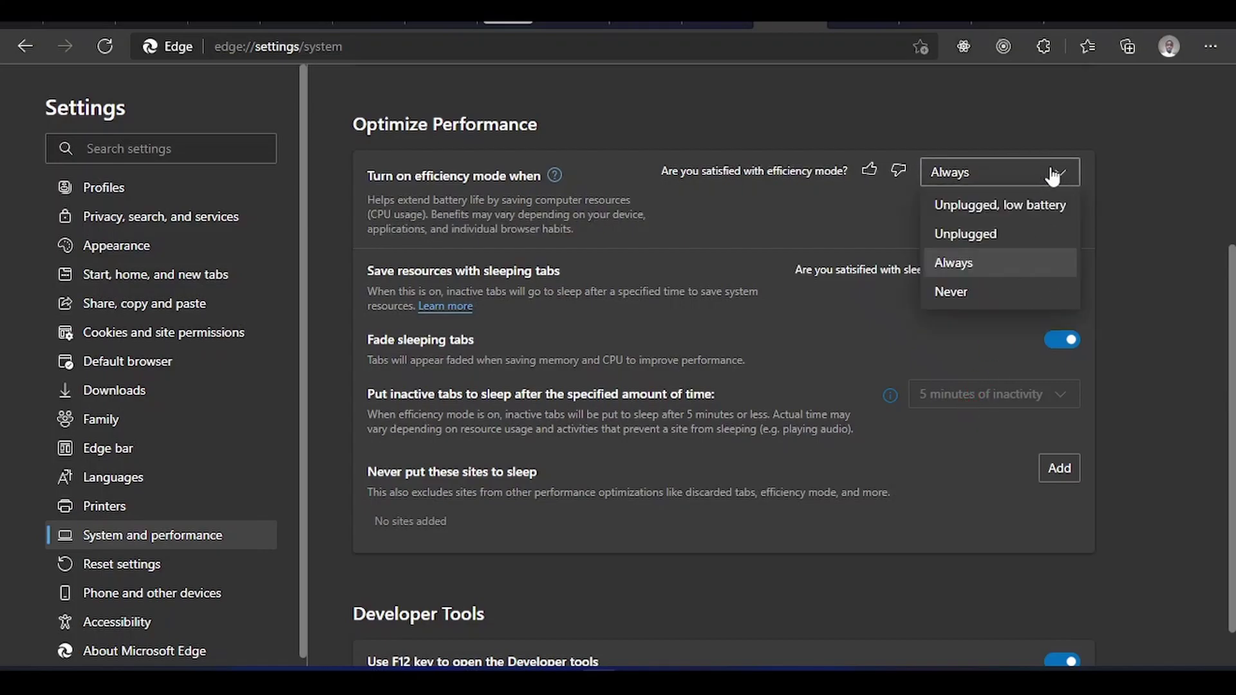
pyautogui.click(961, 293)
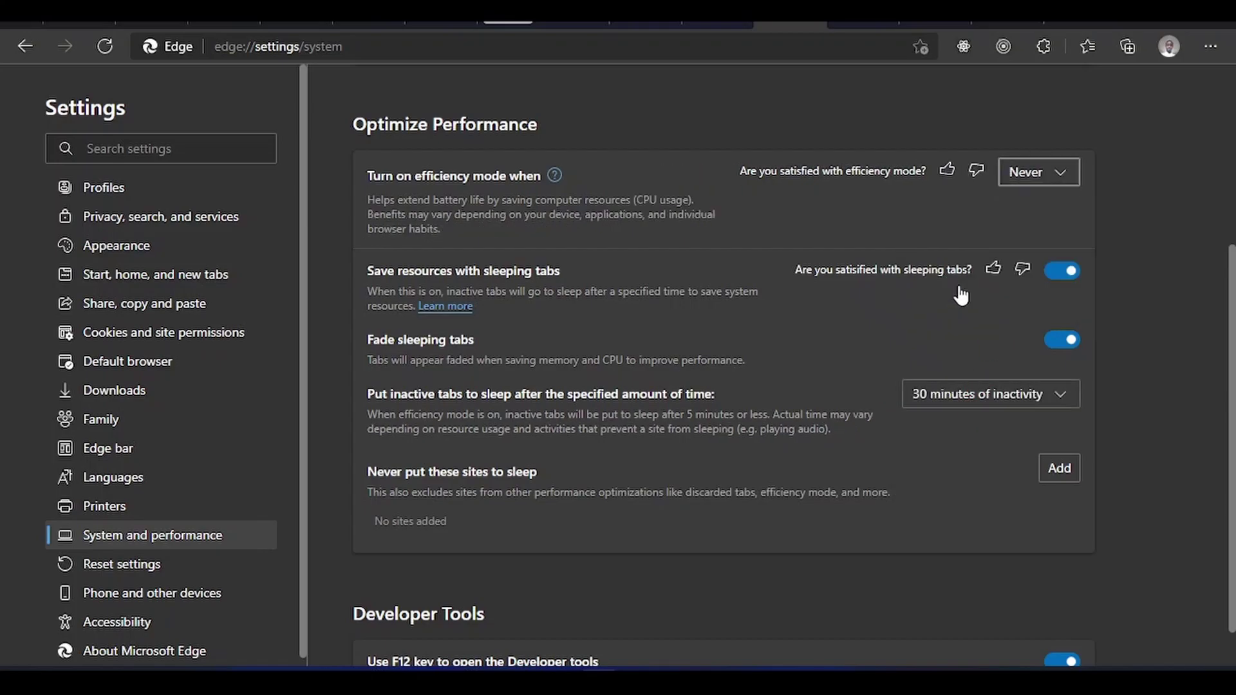
pyautogui.click(1004, 396)
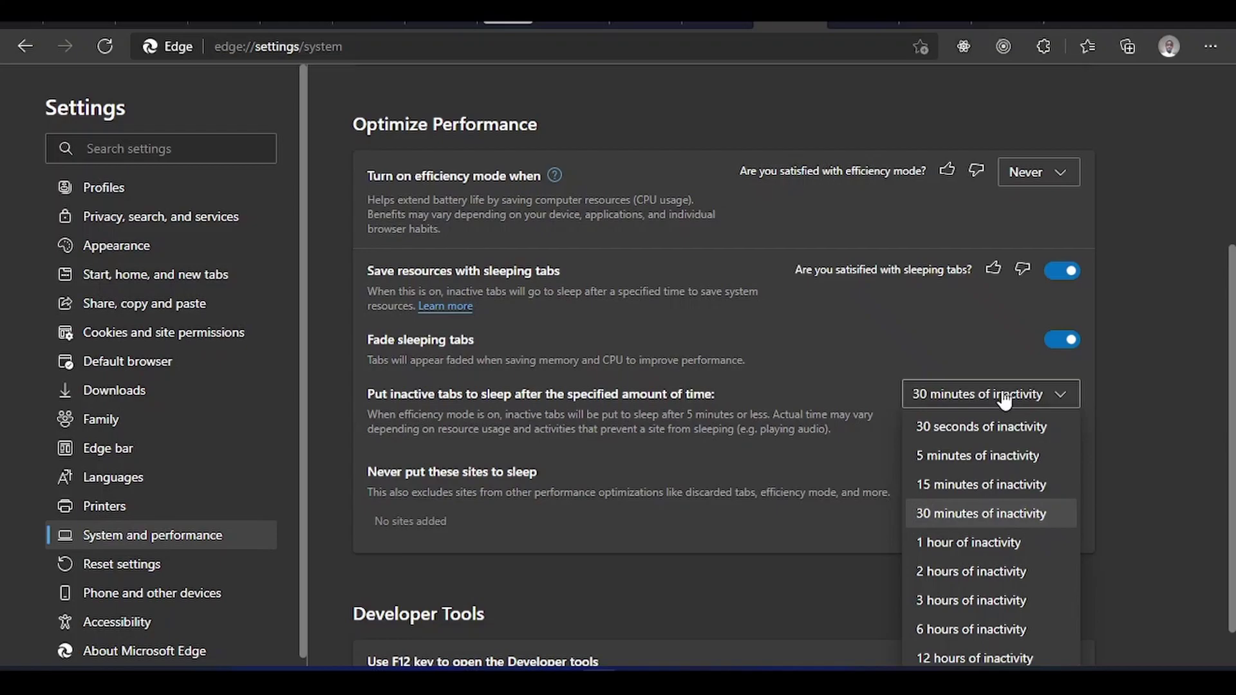
pyautogui.click(861, 370)
pyautogui.click(861, 370)
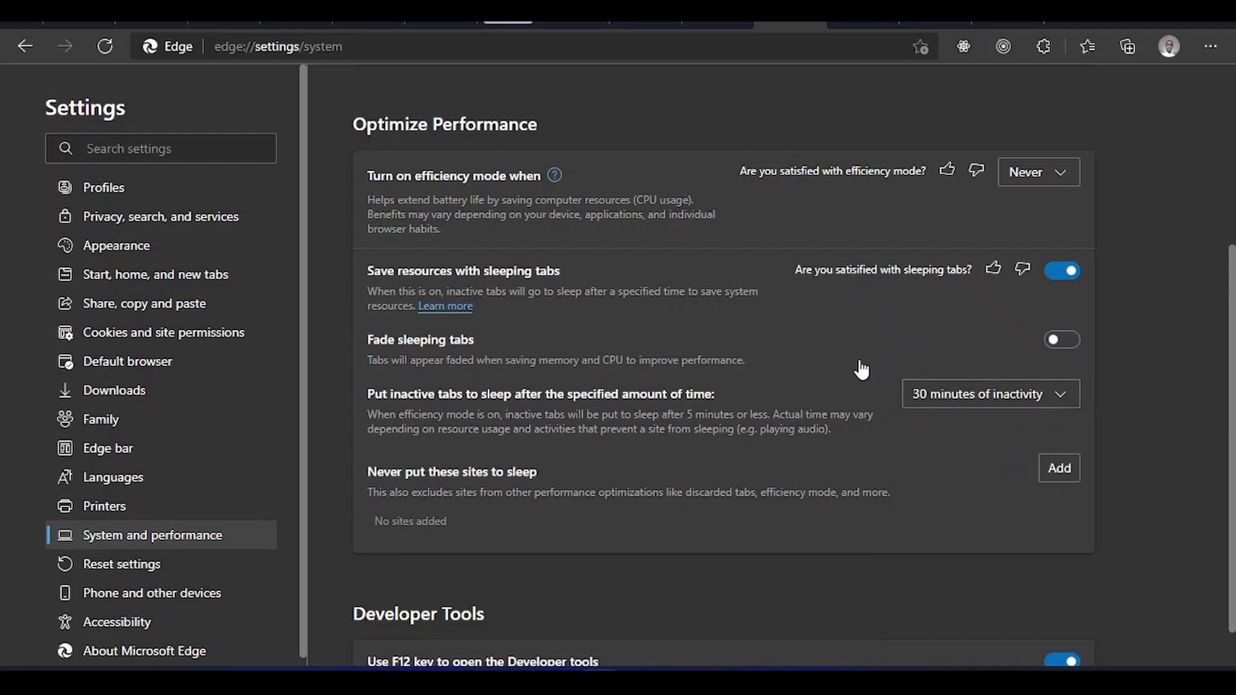
pyautogui.click(1069, 343)
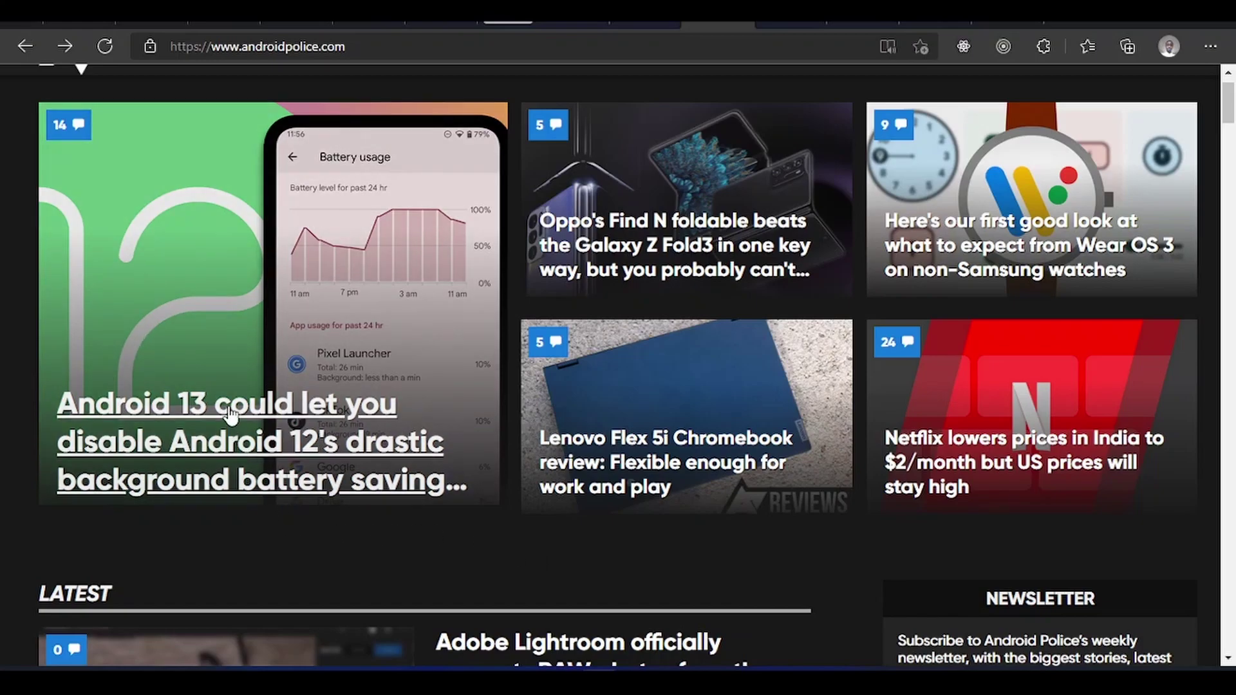
# Open the 'Android 13 could let you disable Android 12's drastic background battery saving' article.
pyautogui.click(230, 415)
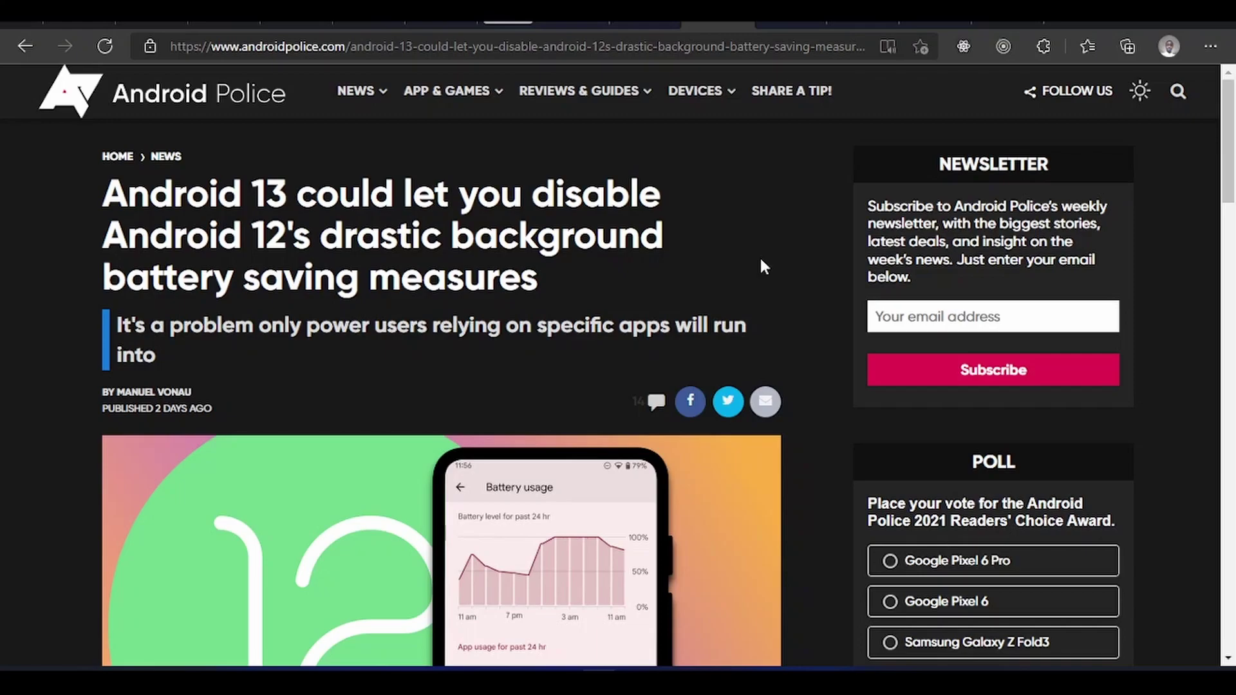
# Reload the Android 13 article from the address bar and generate a QR code of its URL.
pyautogui.click(734, 46)
pyautogui.press('Return')
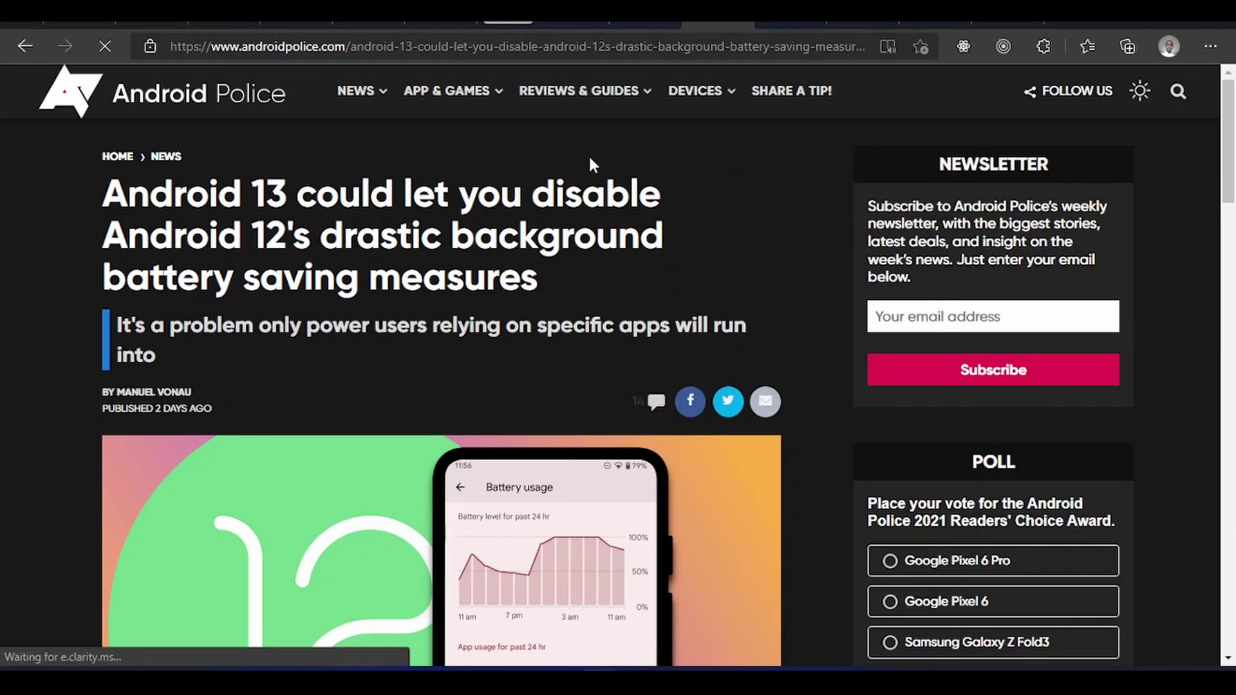
pyautogui.scroll(-6, 786, 243)
pyautogui.scroll(6, 787, 243)
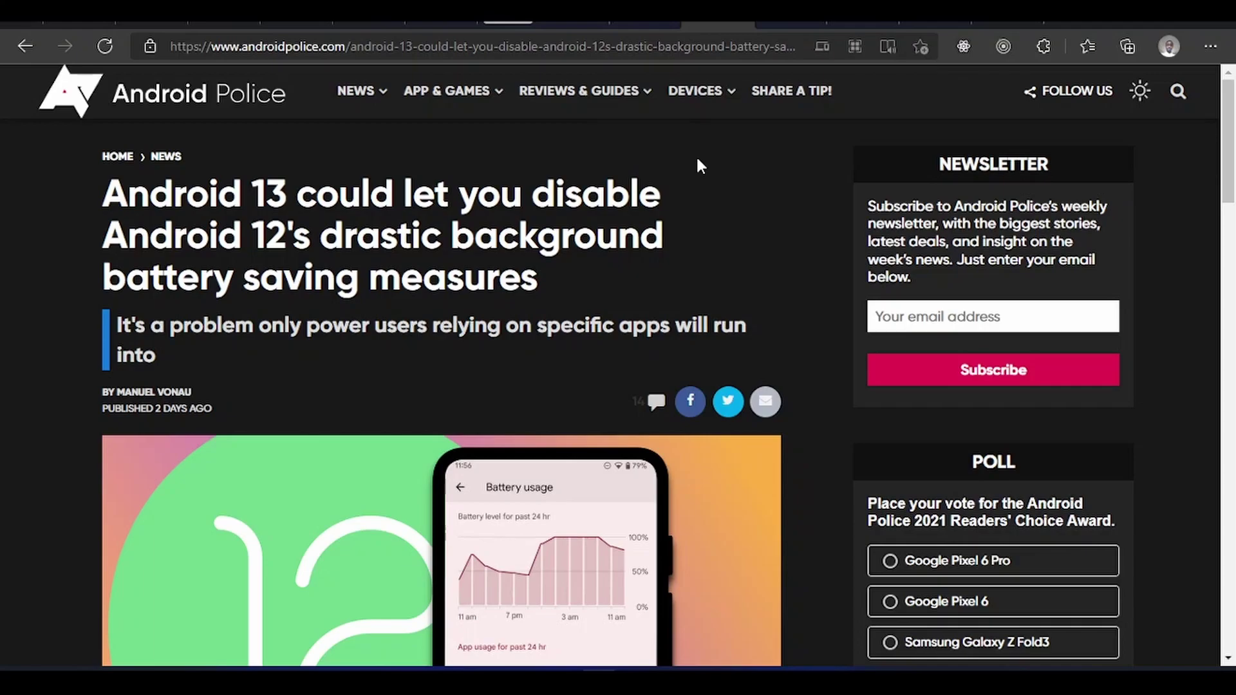
pyautogui.click(856, 49)
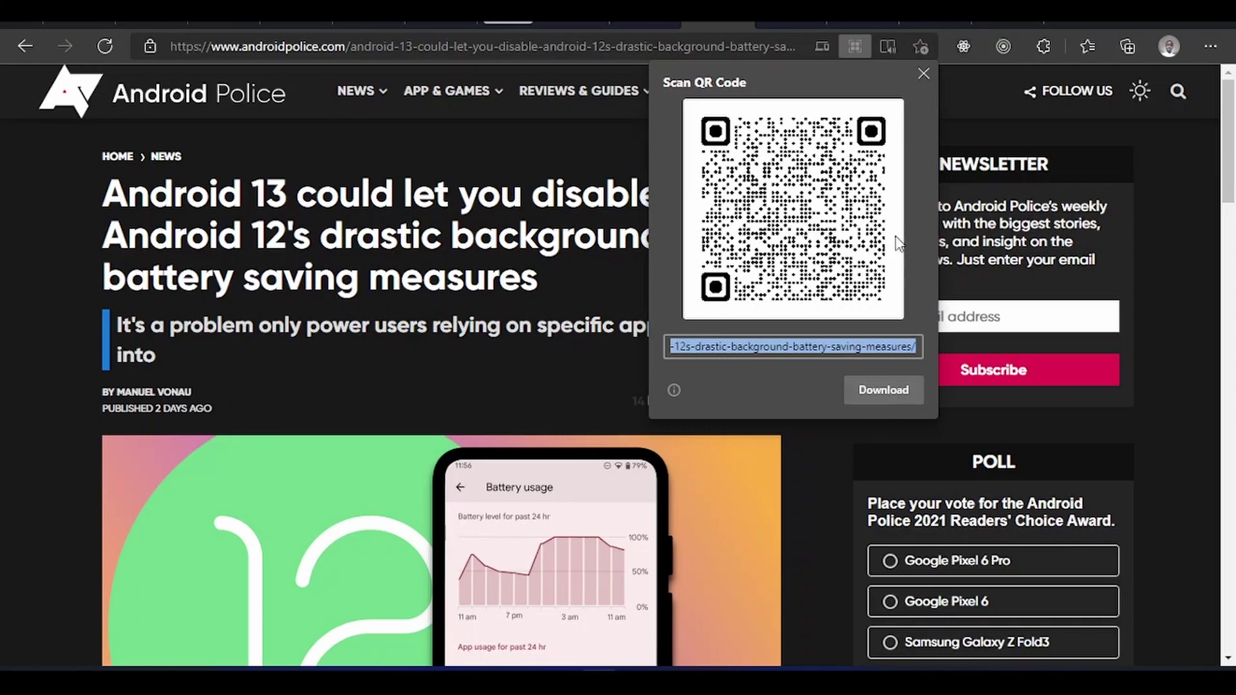
# Close the Scan QR Code popup over the Android 13 article.
pyautogui.click(924, 75)
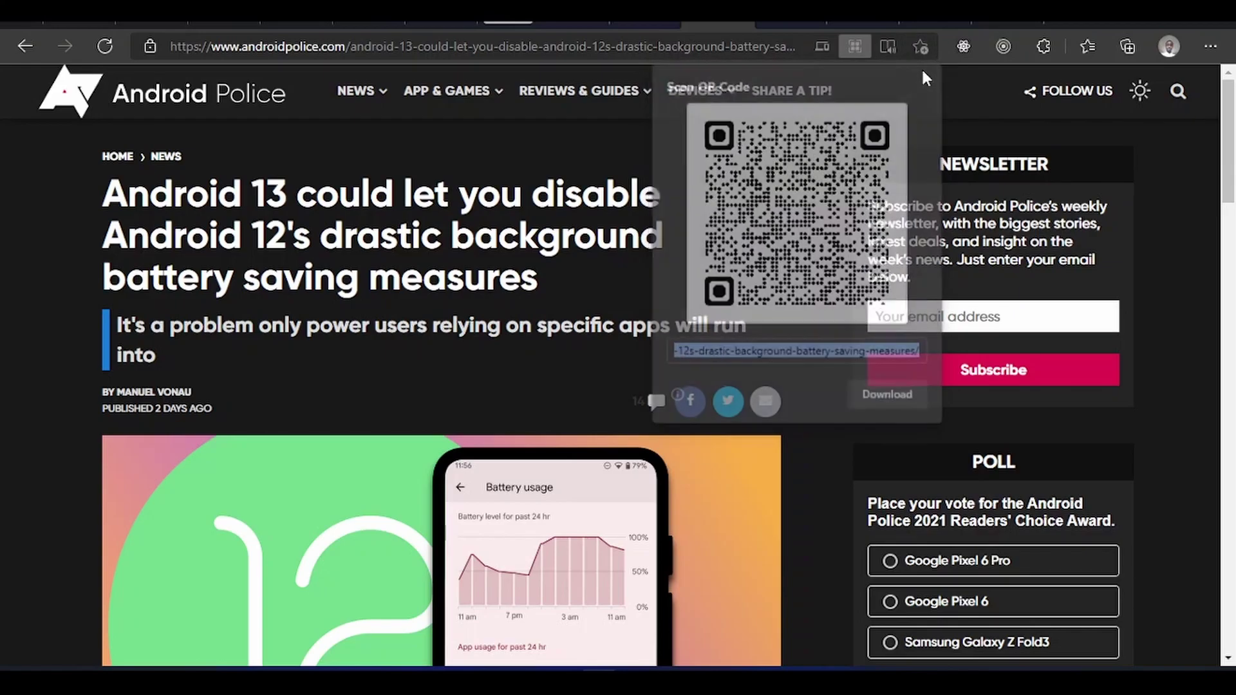